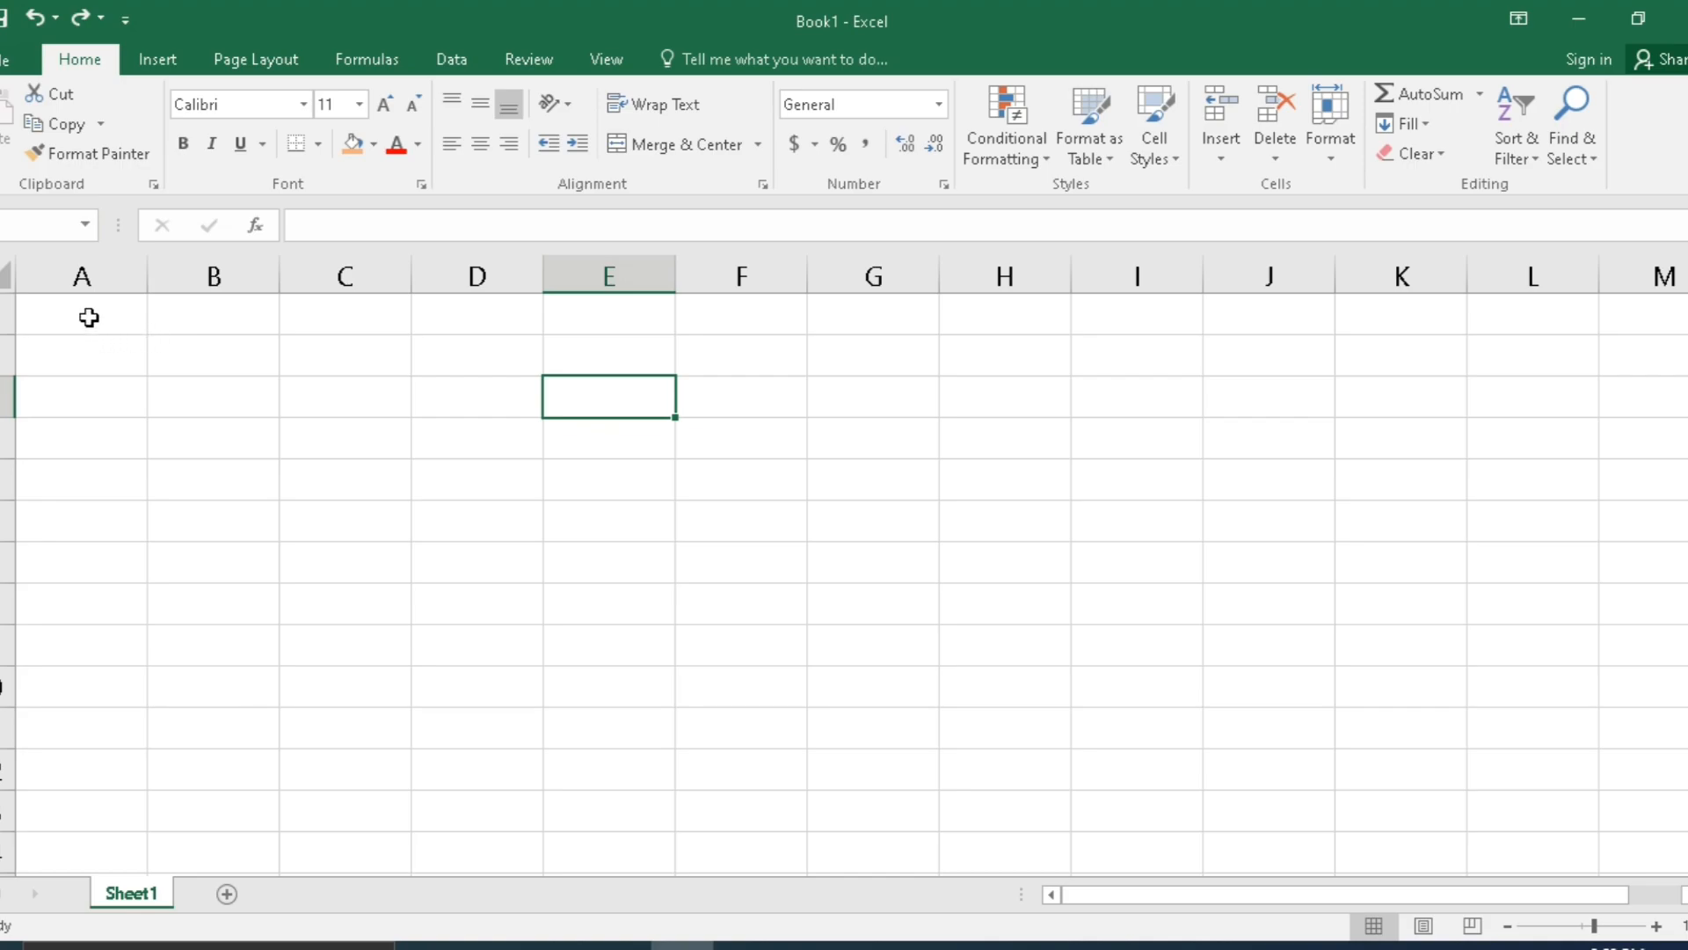
- Merge and center cells A1:E1 and enter the title "Bill Invoice"
{"action": "left_click_drag", "start_coordinate": [57, 304], "coordinate": [611, 316]}
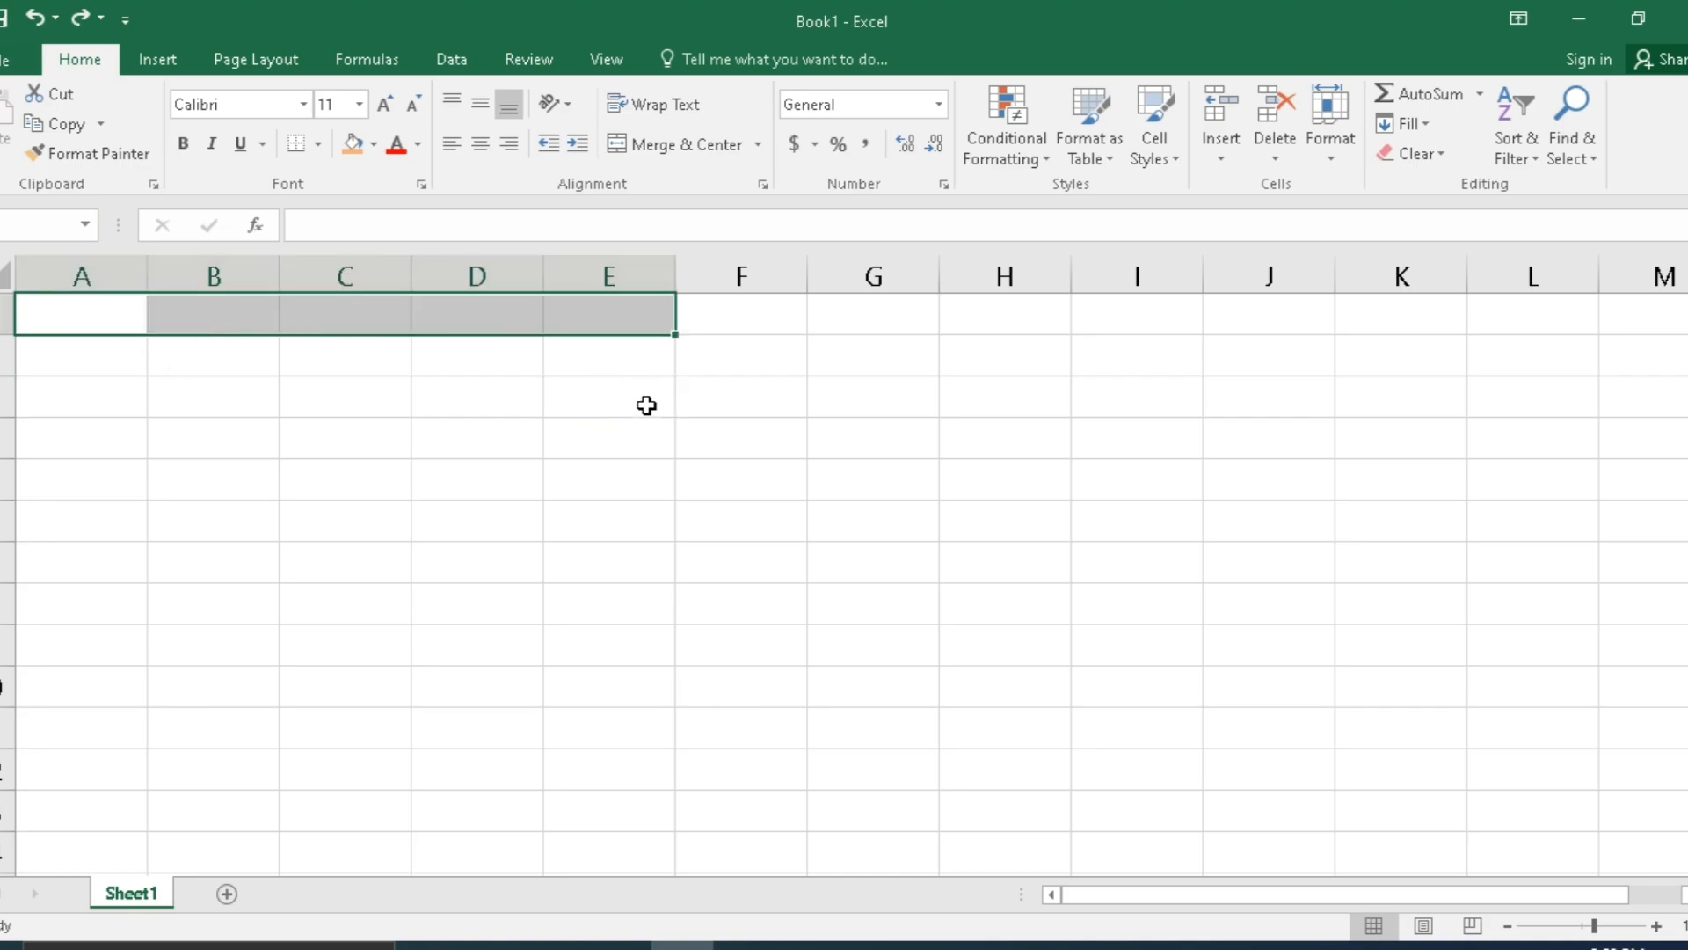
{"action": "left_click", "coordinate": [695, 145]}
{"action": "left_click", "coordinate": [497, 498]}
{"action": "left_click", "coordinate": [343, 313]}
{"action": "type", "text": "Bill I"}
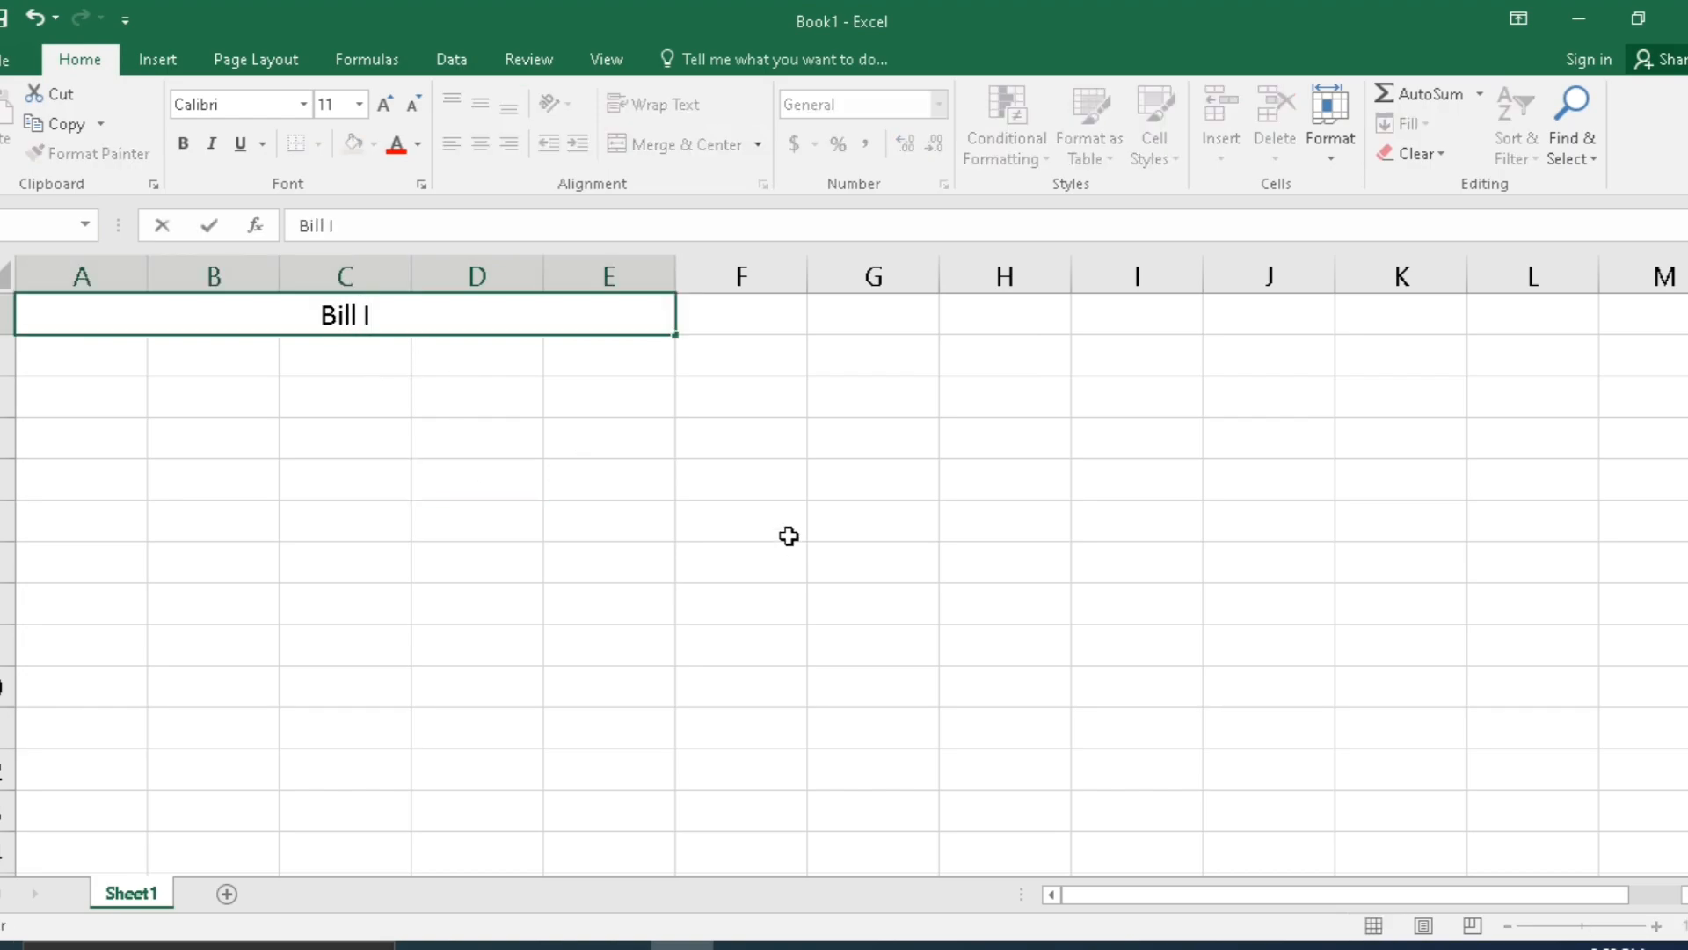
{"action": "type", "text": "nvoice"}
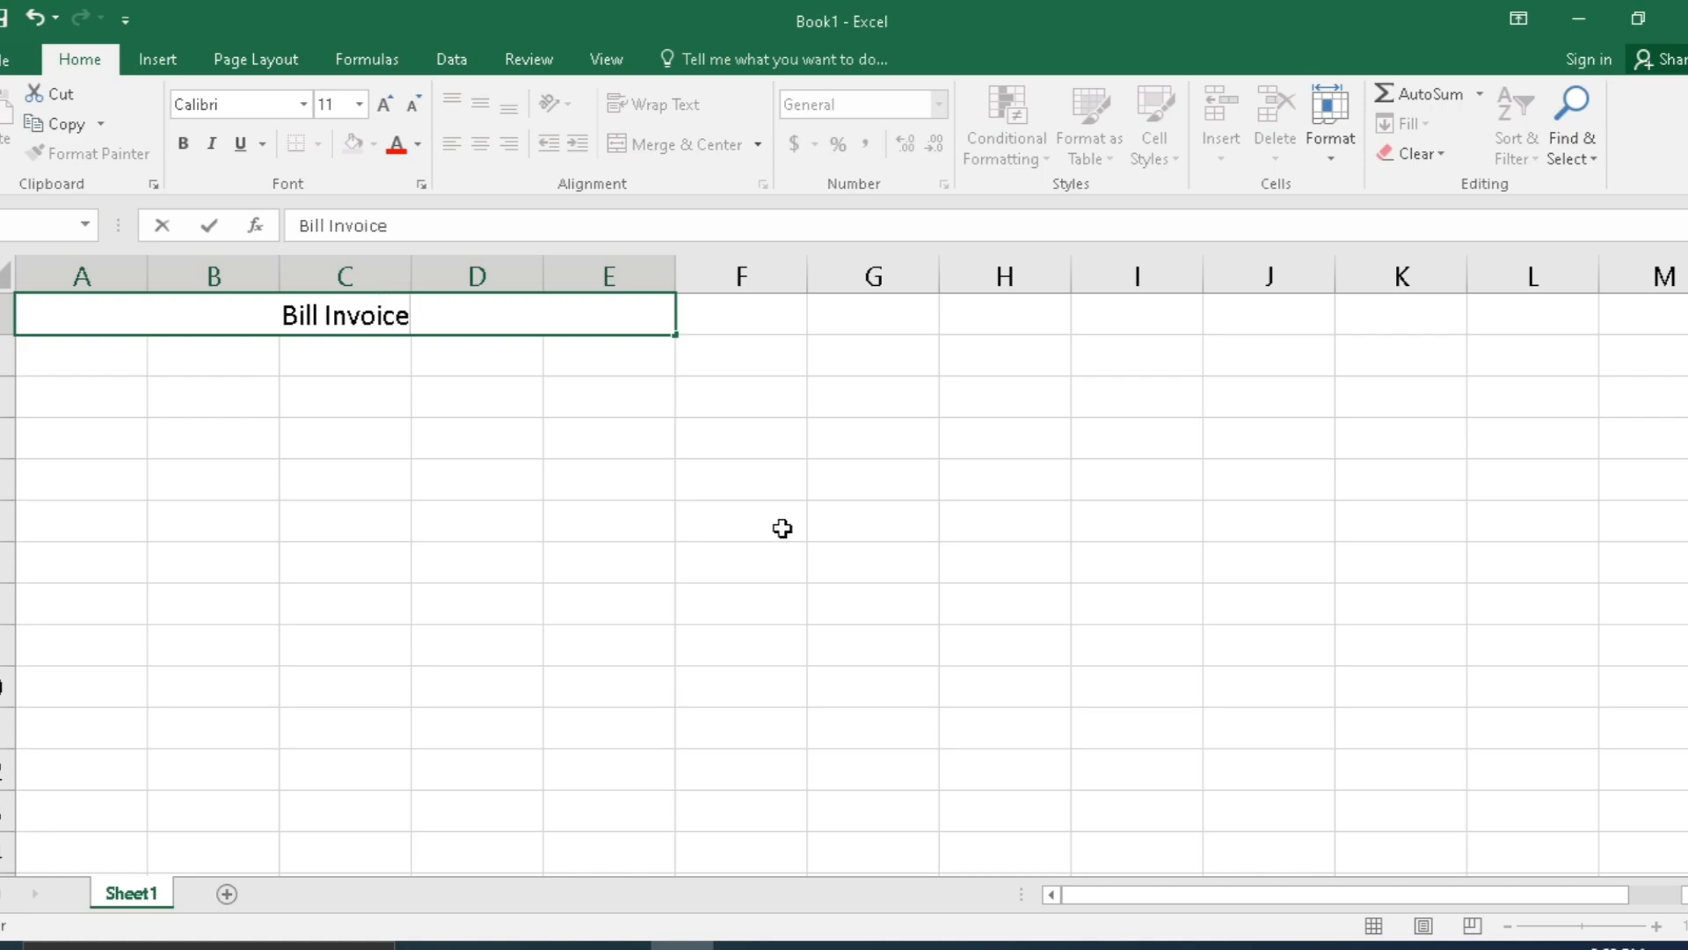
{"action": "left_click", "coordinate": [170, 433]}
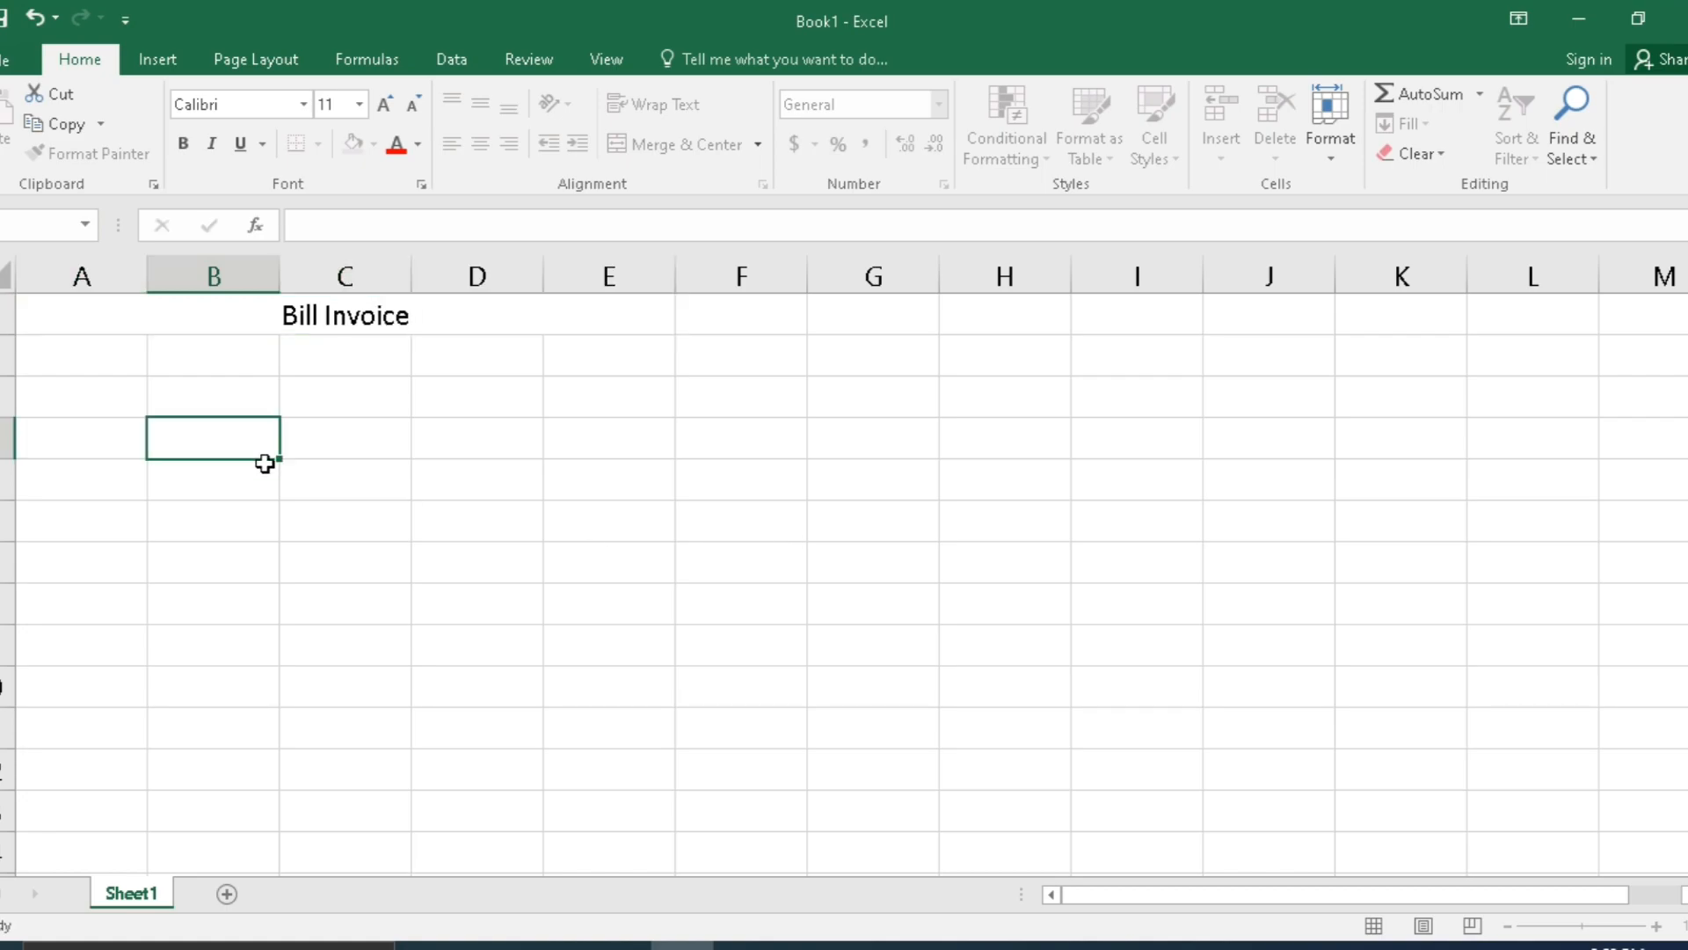
- Merge and center cells A2:E2 and enter "Apni Shop" as the shop name
{"action": "left_click_drag", "start_coordinate": [80, 350], "coordinate": [618, 354]}
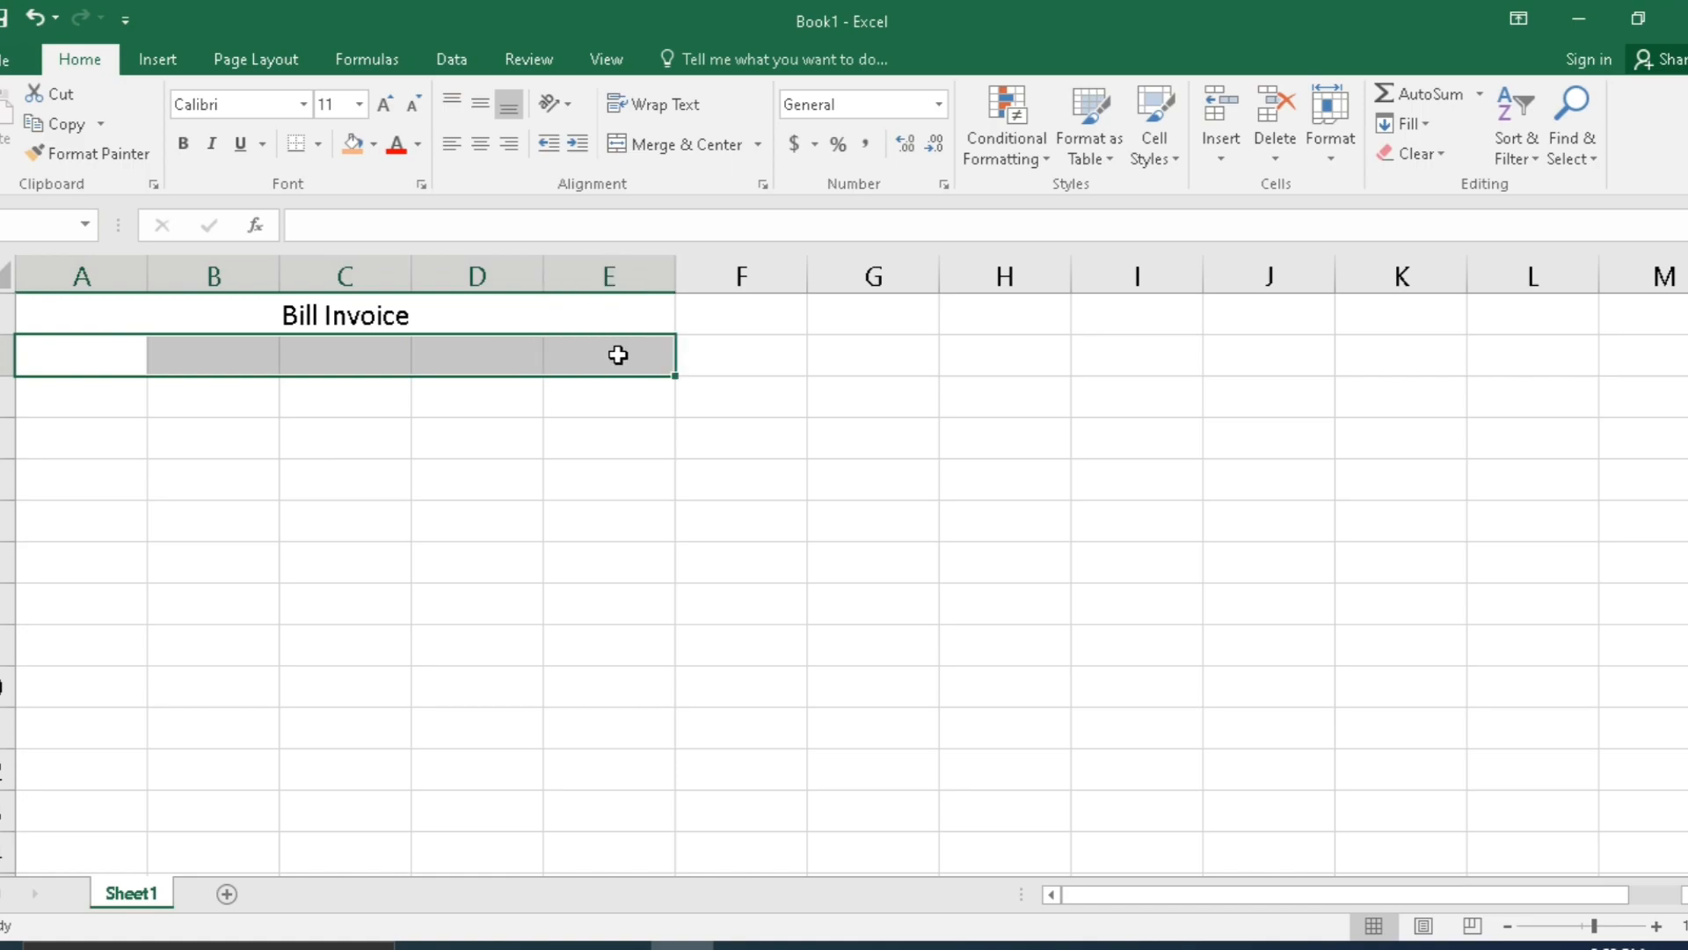
{"action": "left_click", "coordinate": [704, 152]}
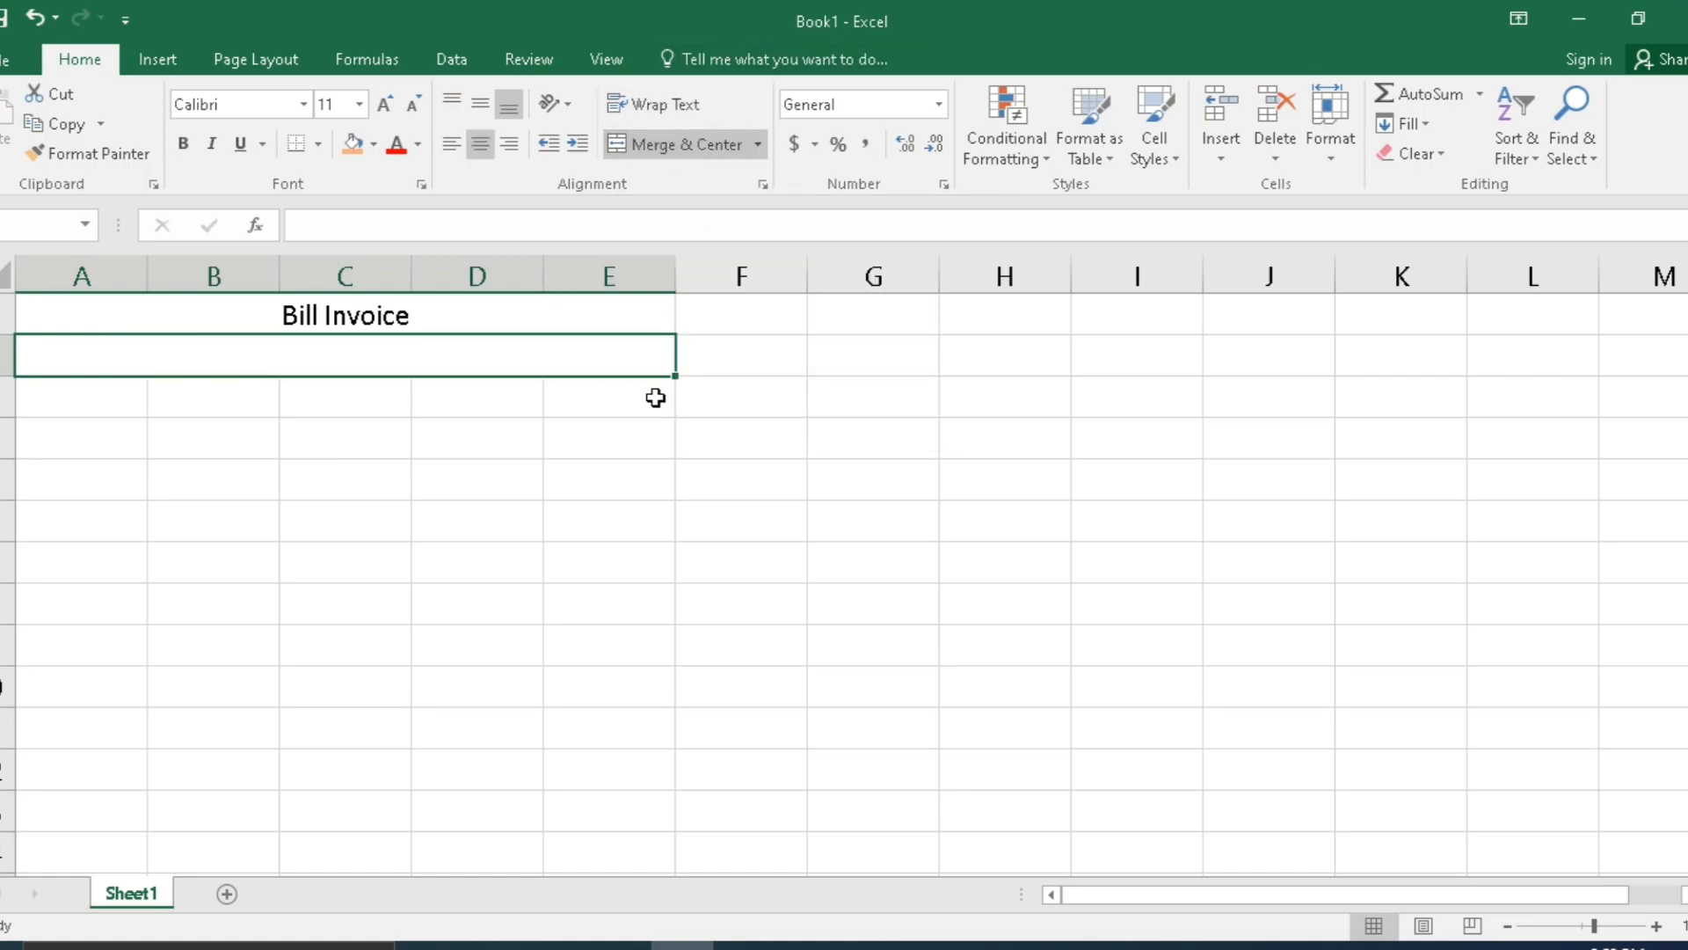
{"action": "type", "text": "Apn"}
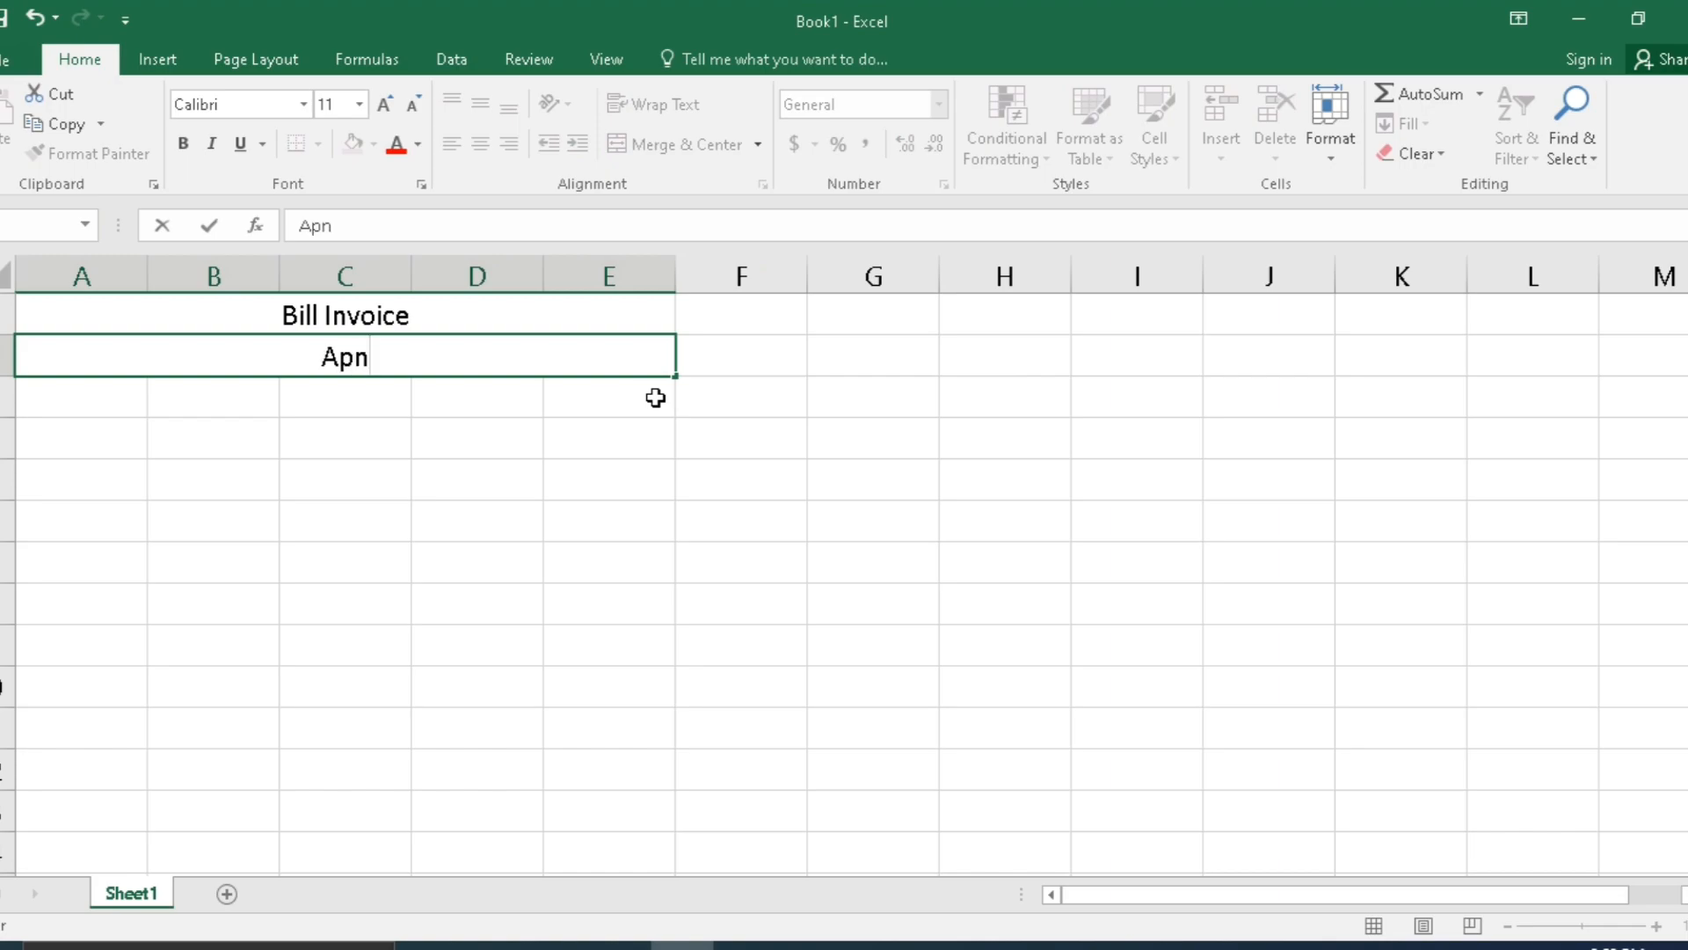
{"action": "type", "text": "i Shop"}
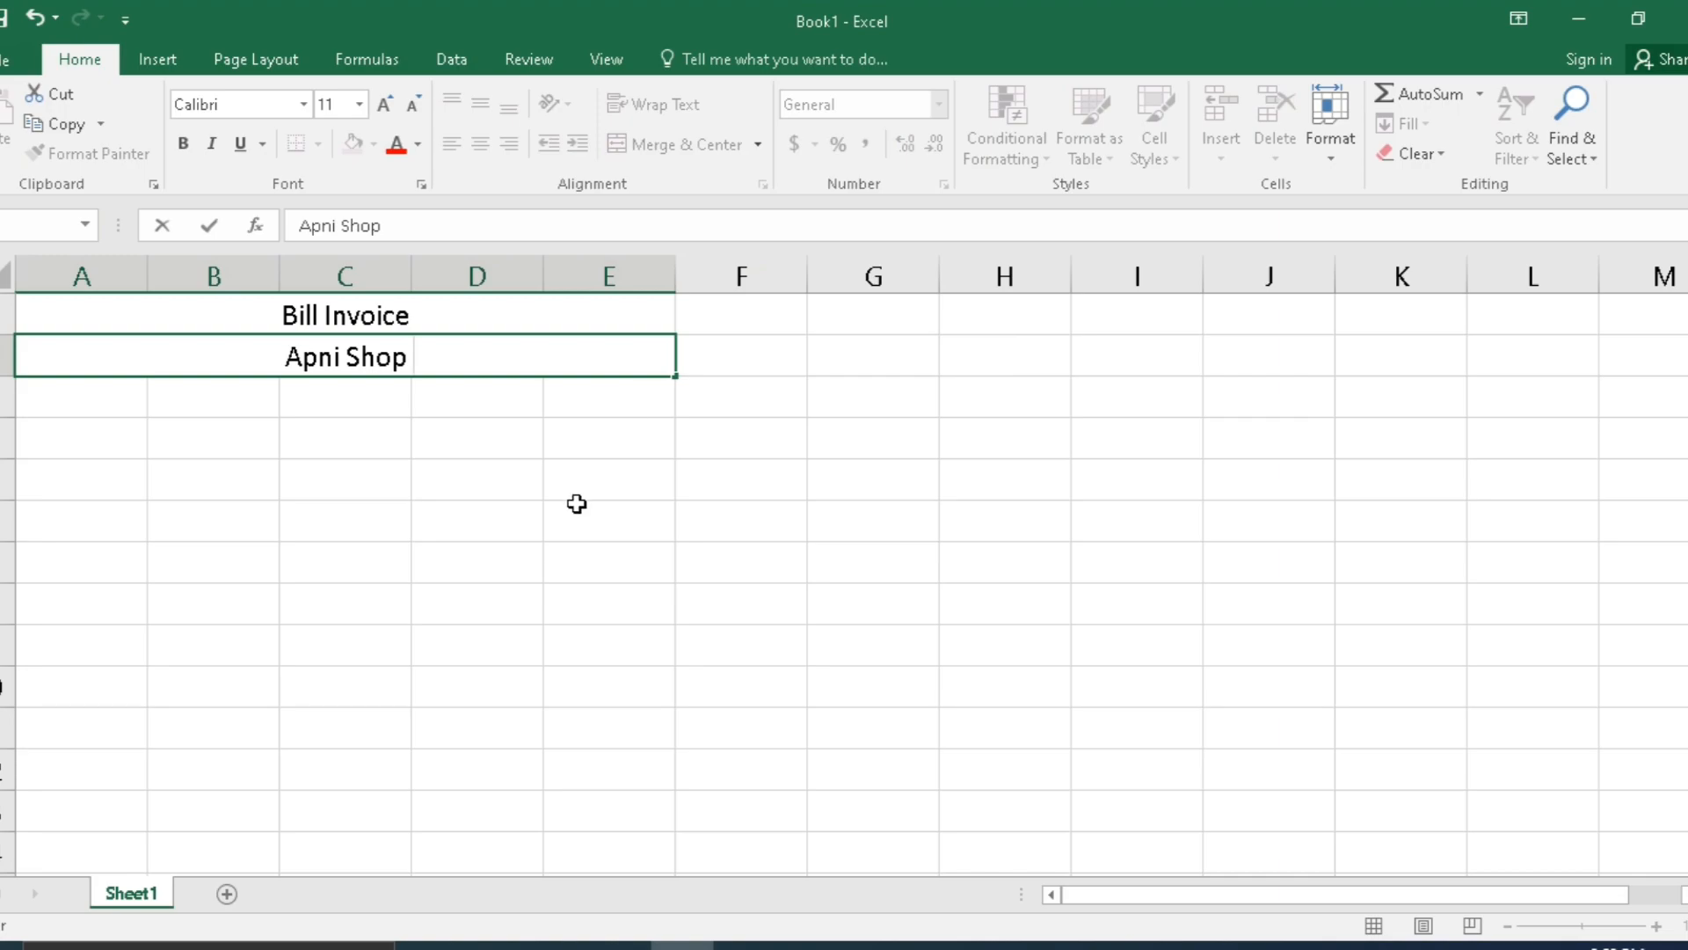
{"action": "left_click", "coordinate": [331, 431]}
- Make both the "Bill Invoice" title and the "Apni Shop" heading bold
{"action": "left_click", "coordinate": [200, 317]}
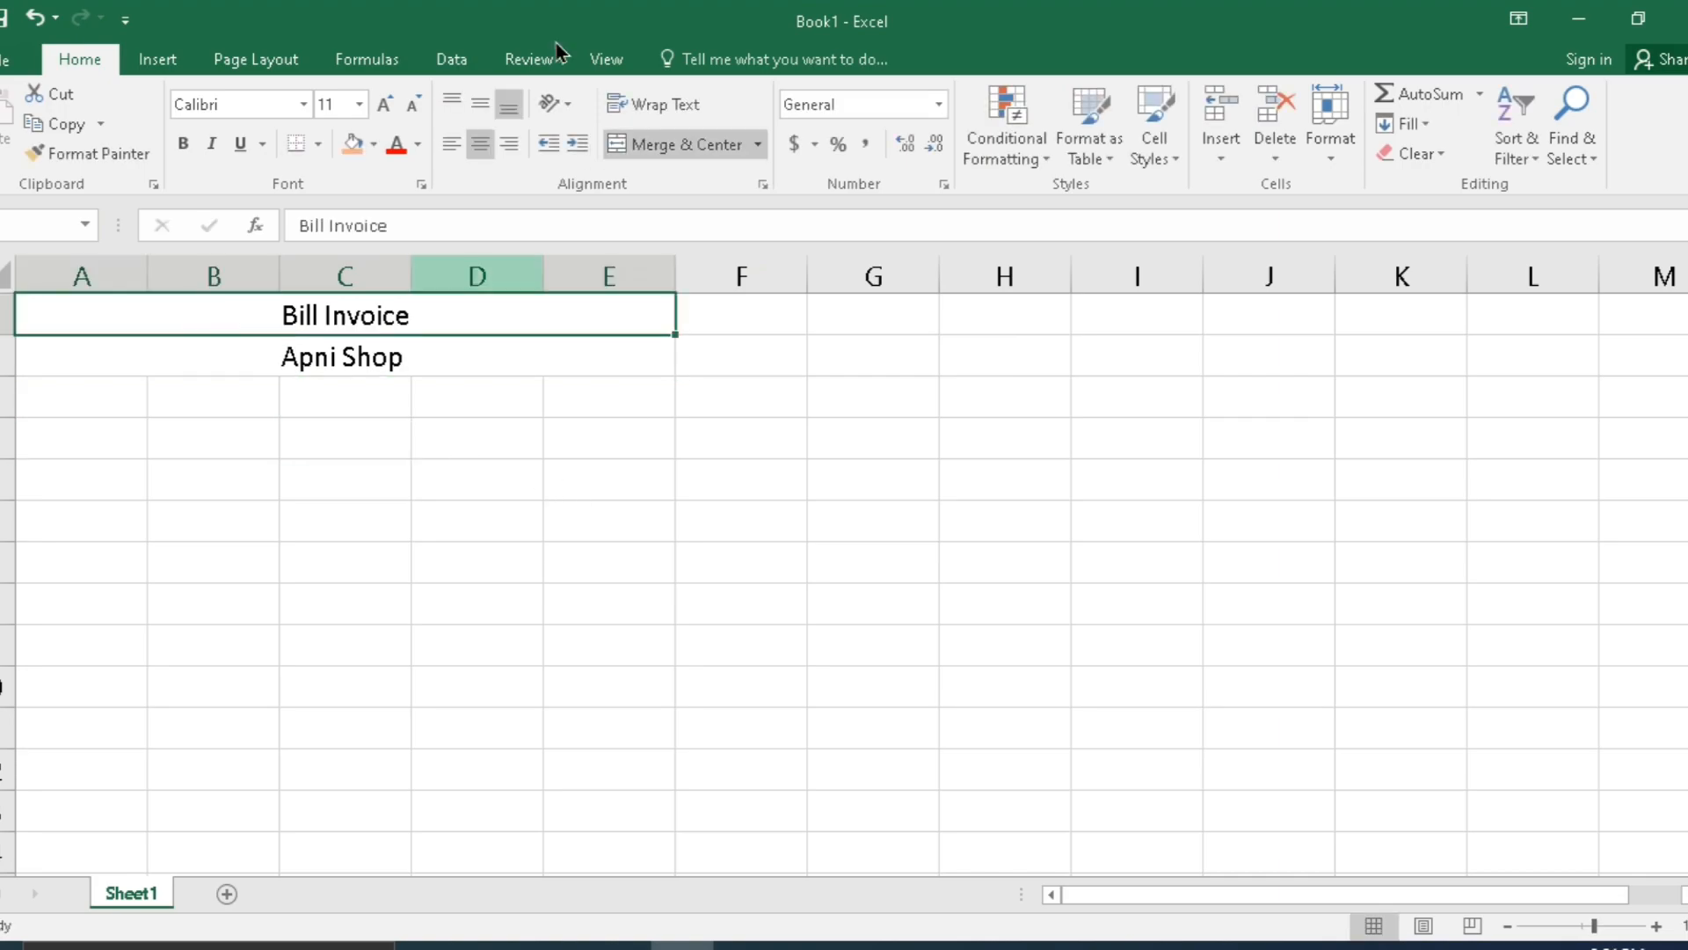
{"action": "left_click", "coordinate": [179, 142]}
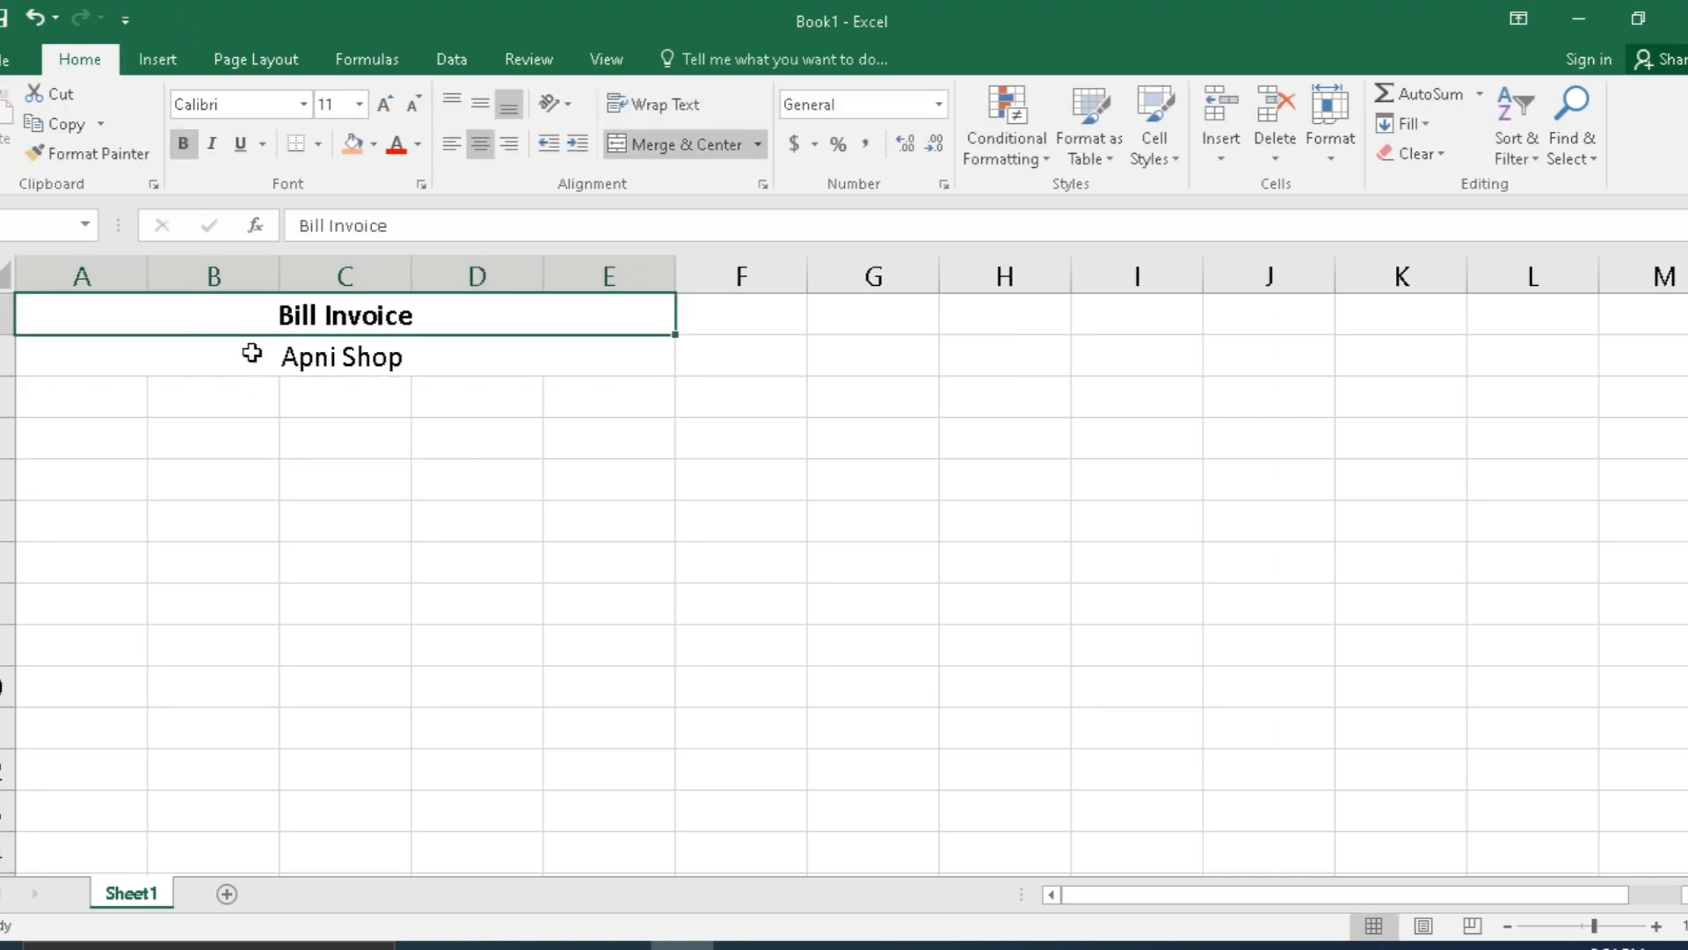
{"action": "left_click", "coordinate": [248, 355]}
{"action": "left_click", "coordinate": [180, 144]}
- Give the "Bill Invoice" title cell a red fill and white text
{"action": "left_click", "coordinate": [235, 317]}
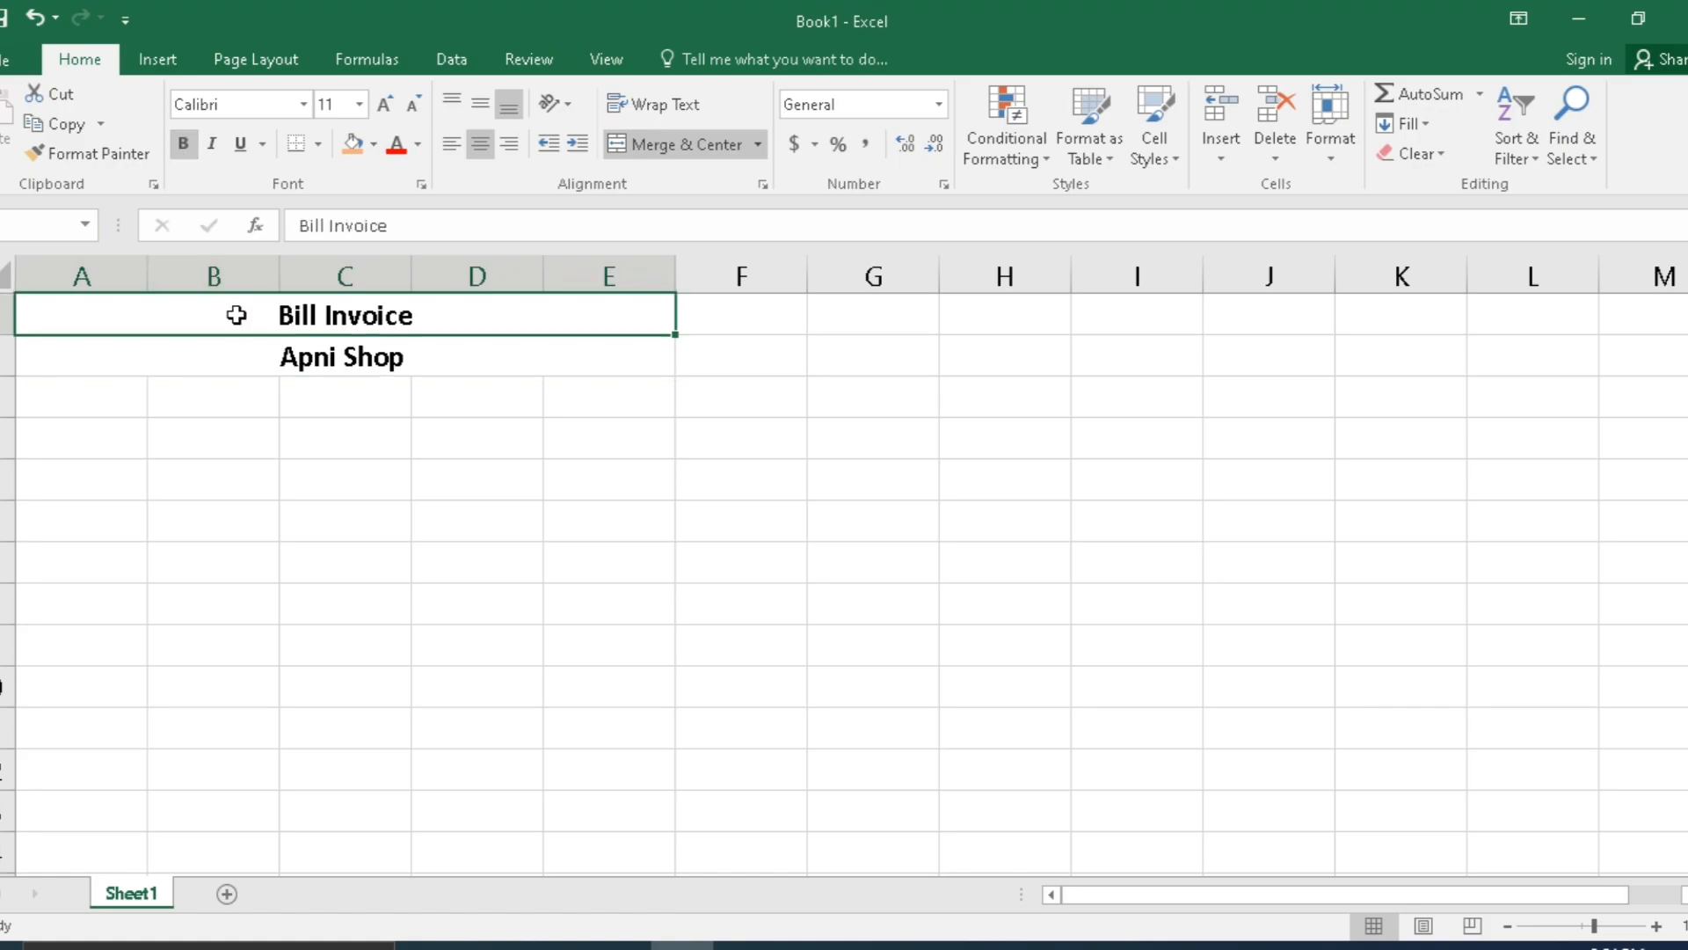
{"action": "left_click", "coordinate": [377, 145]}
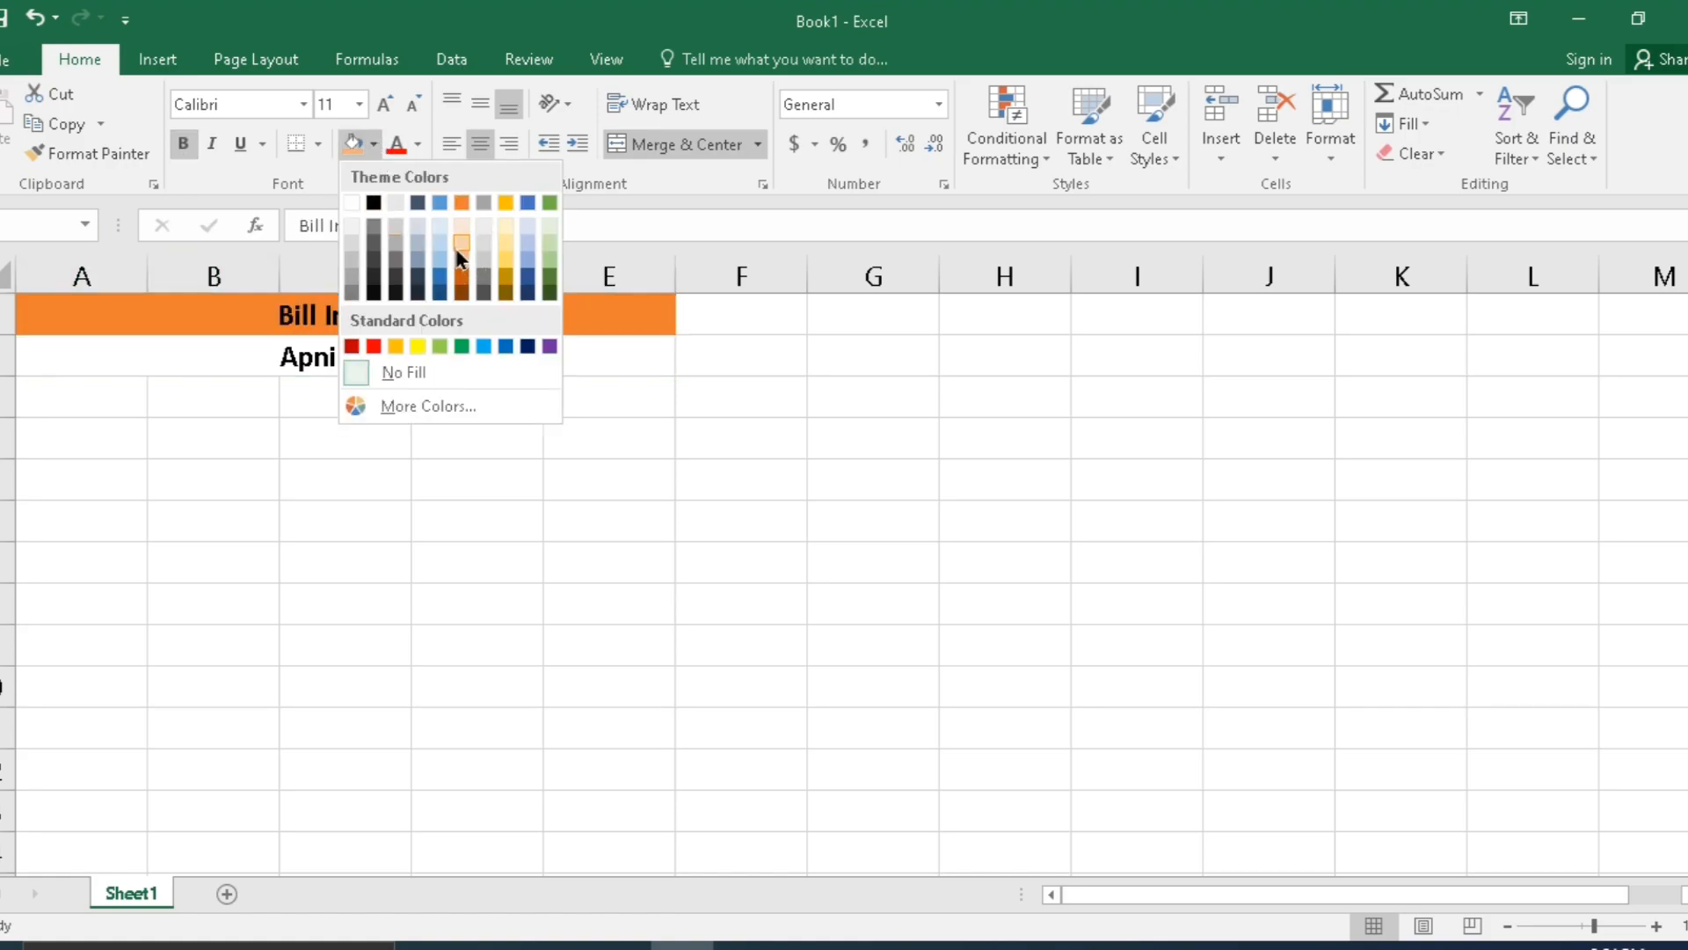
{"action": "left_click", "coordinate": [374, 347]}
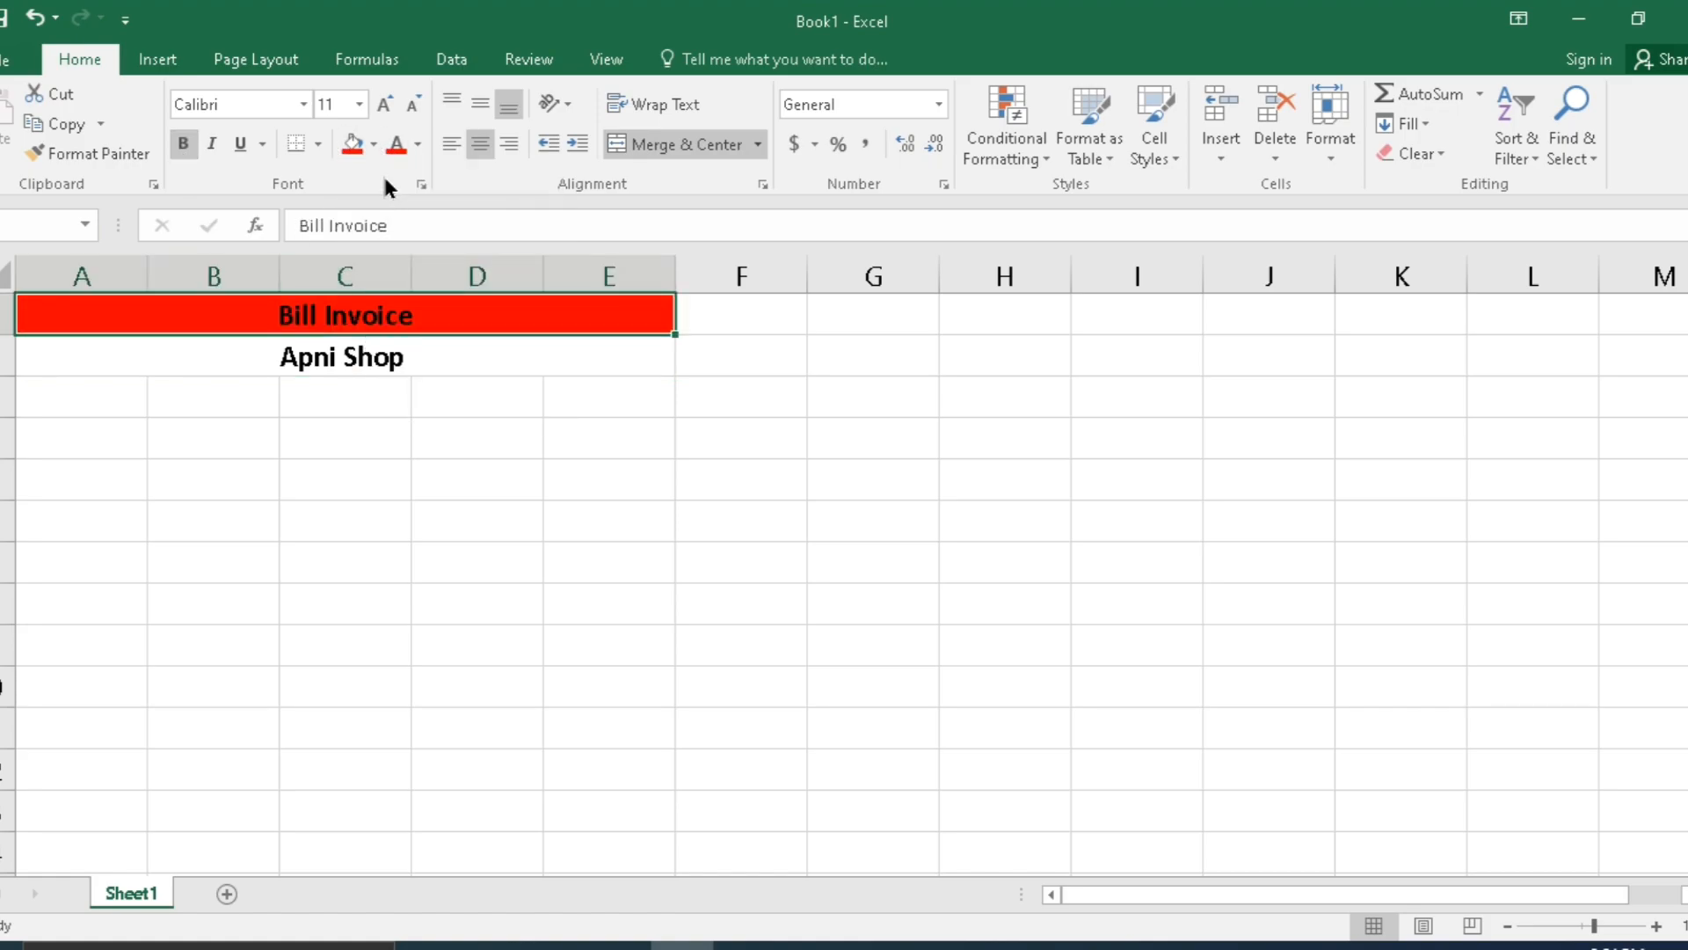
{"action": "left_click", "coordinate": [417, 144]}
{"action": "left_click", "coordinate": [410, 240]}
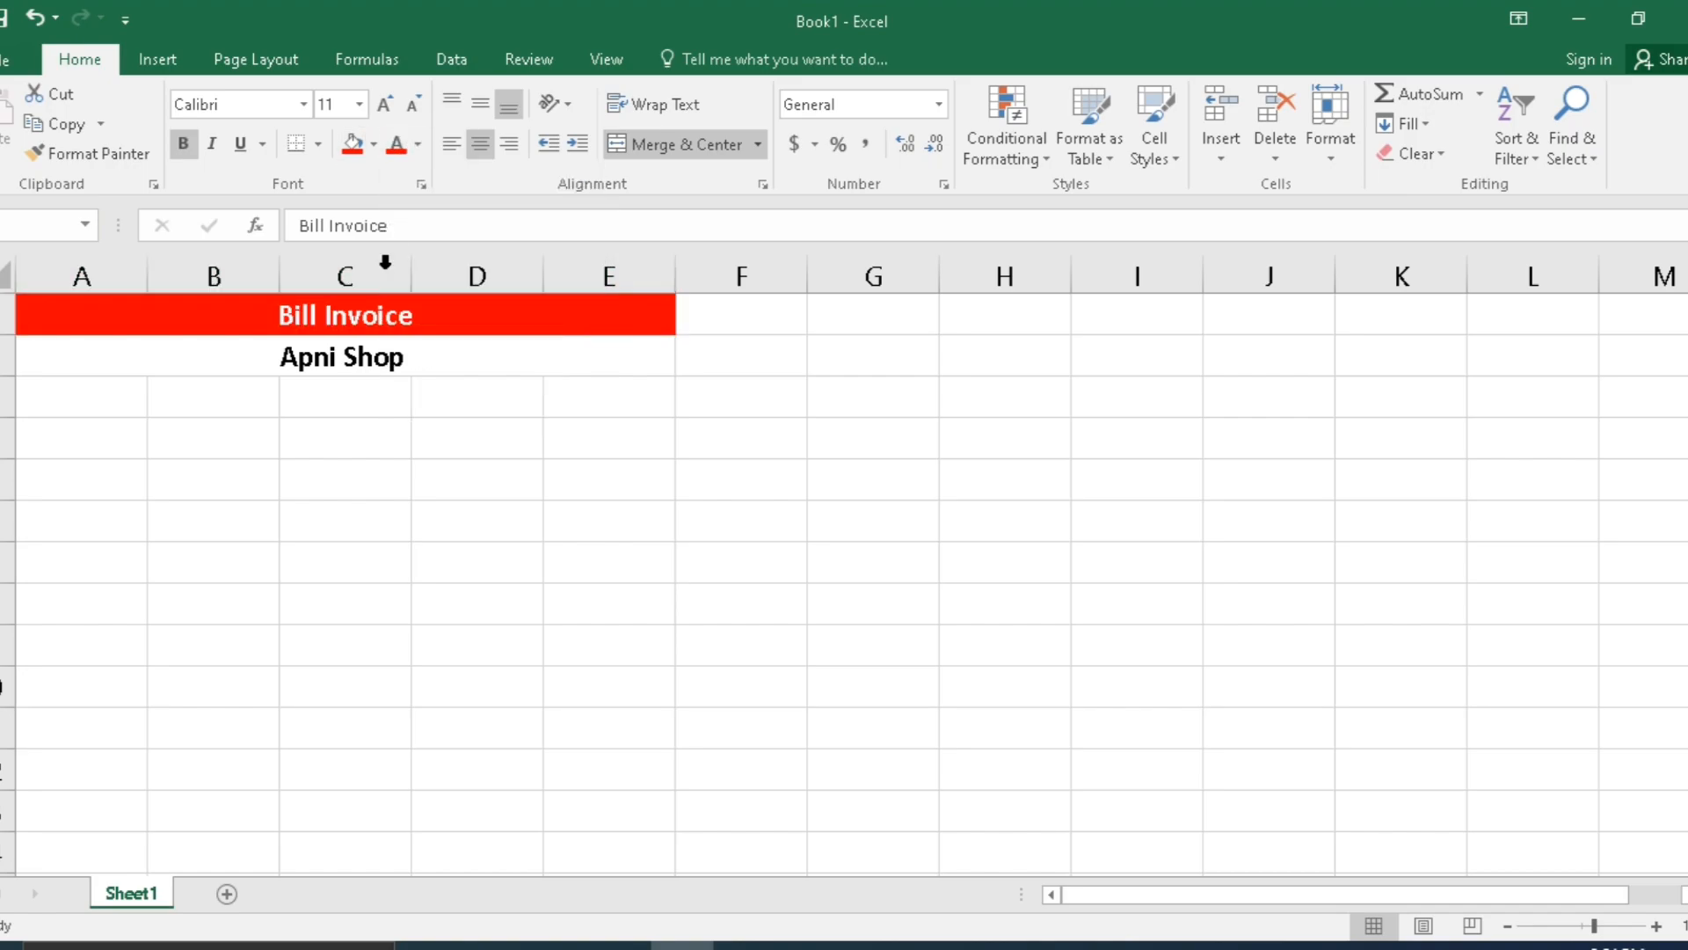
- Fill the merged "Apni Shop" cell with light orange
{"action": "left_click", "coordinate": [358, 346]}
{"action": "left_click", "coordinate": [372, 144]}
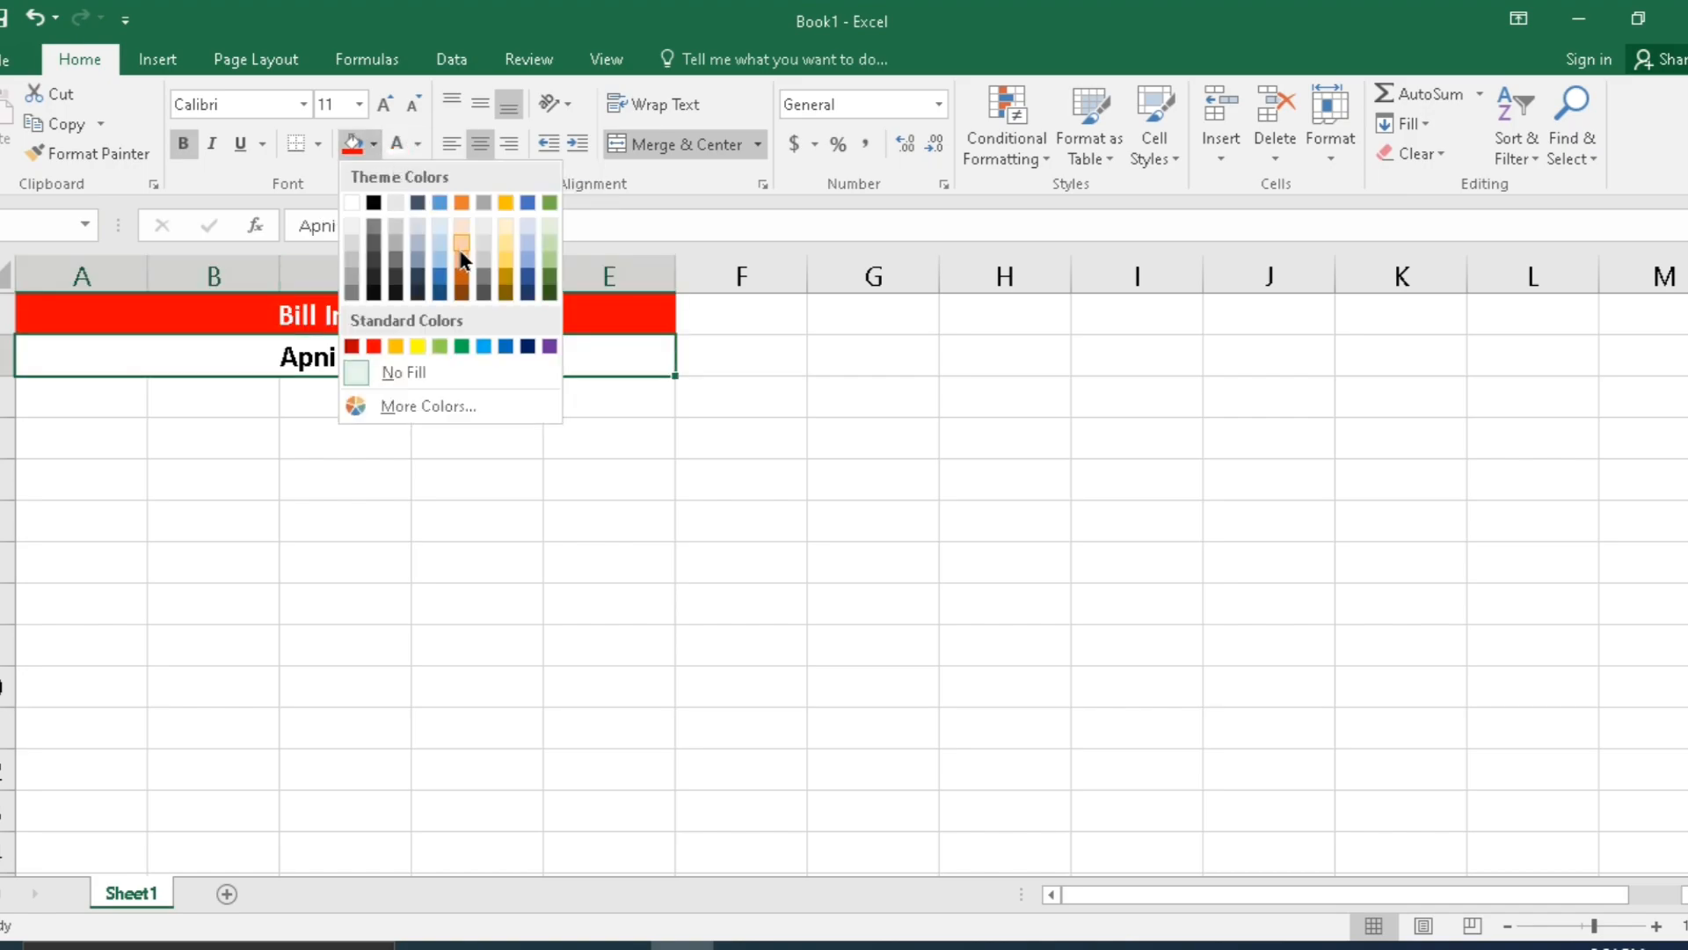
{"action": "left_click", "coordinate": [454, 239]}
{"action": "left_click", "coordinate": [195, 466]}
- Merge and center cells A4:B4 and enter "Customer Name : Xyz"
{"action": "left_click_drag", "start_coordinate": [61, 441], "coordinate": [215, 429]}
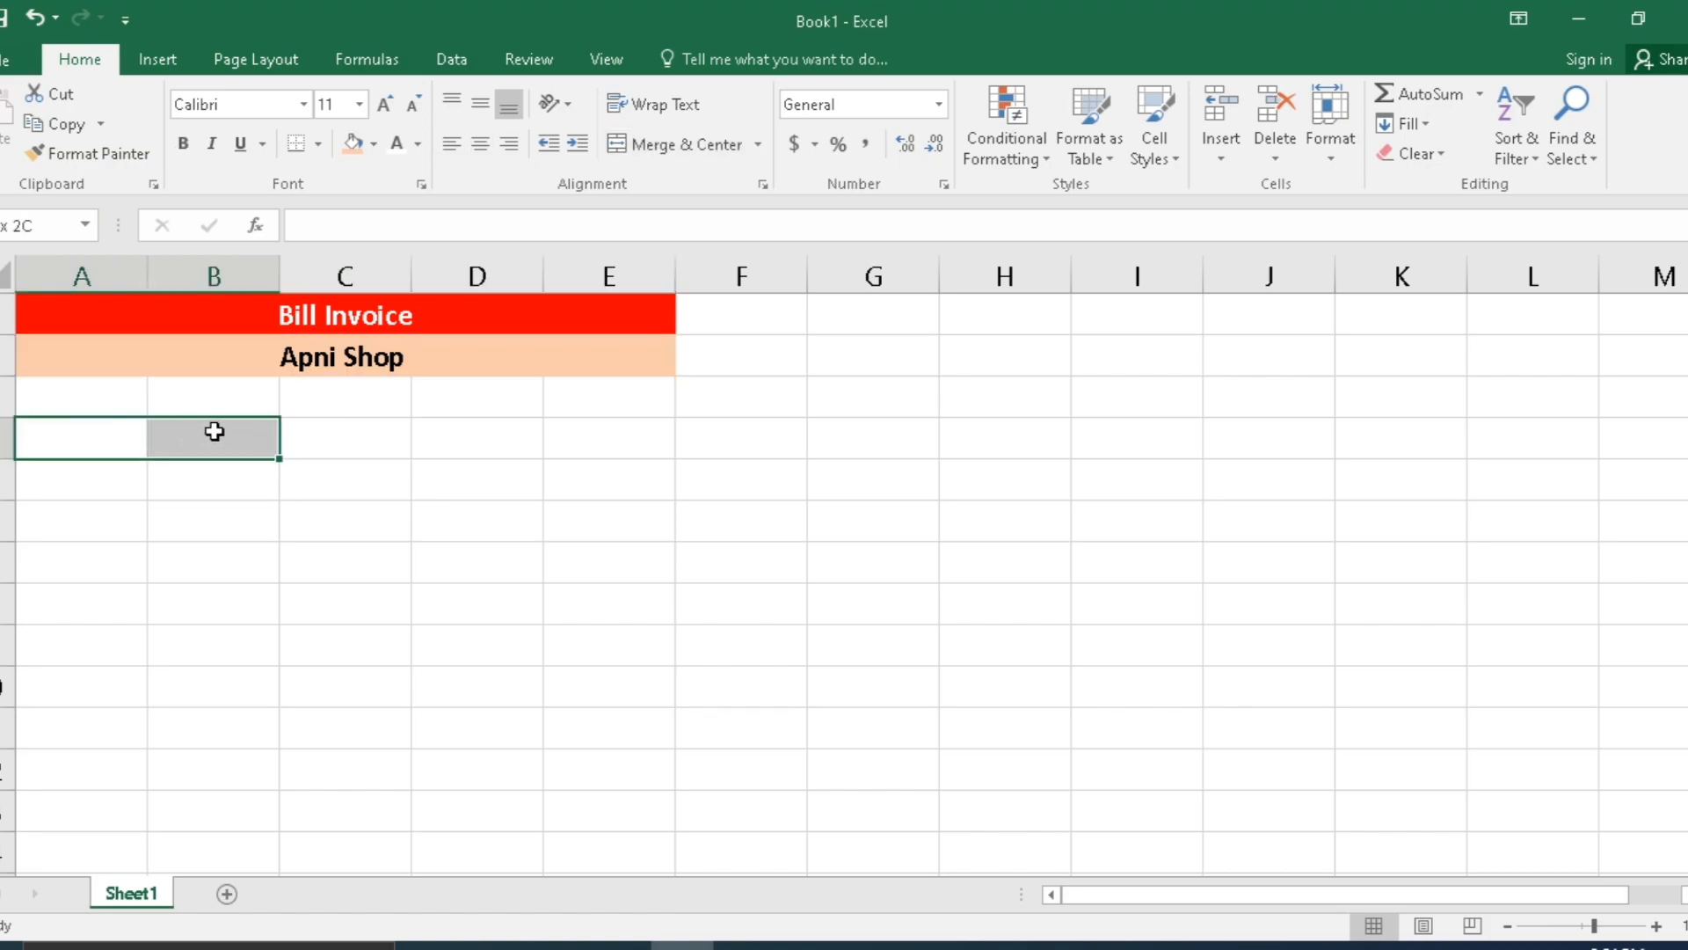
{"action": "left_click", "coordinate": [689, 144]}
{"action": "left_click", "coordinate": [163, 521]}
{"action": "left_click", "coordinate": [81, 449]}
{"action": "type", "text": "Cus"}
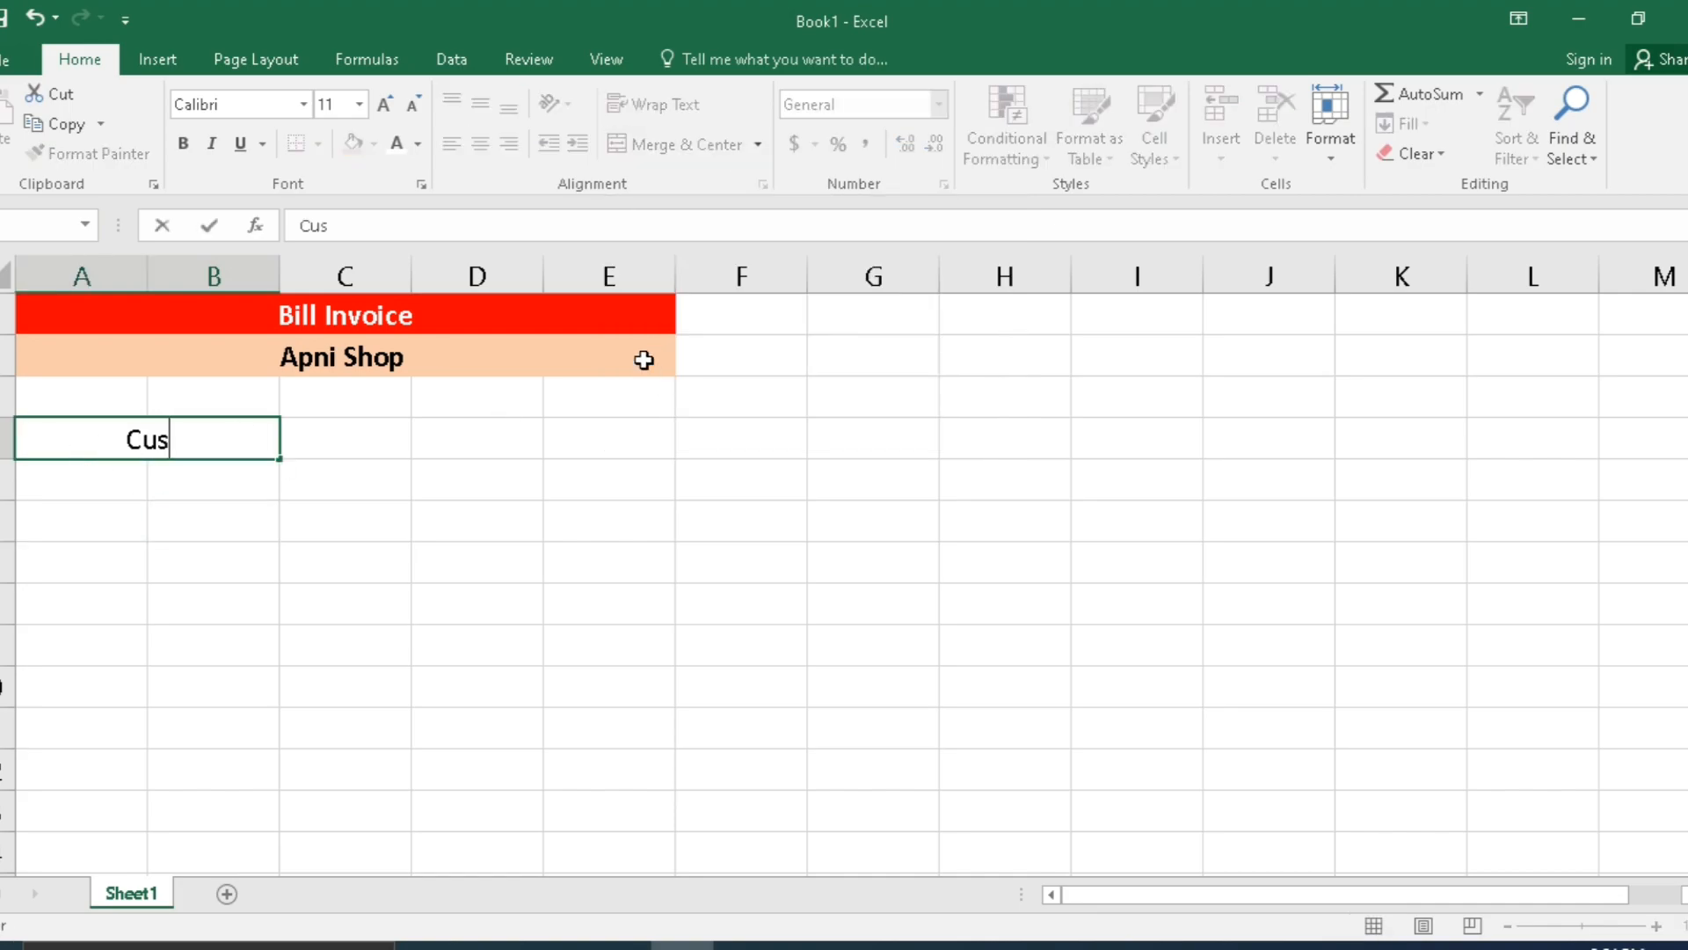
{"action": "type", "text": "tomer Name "}
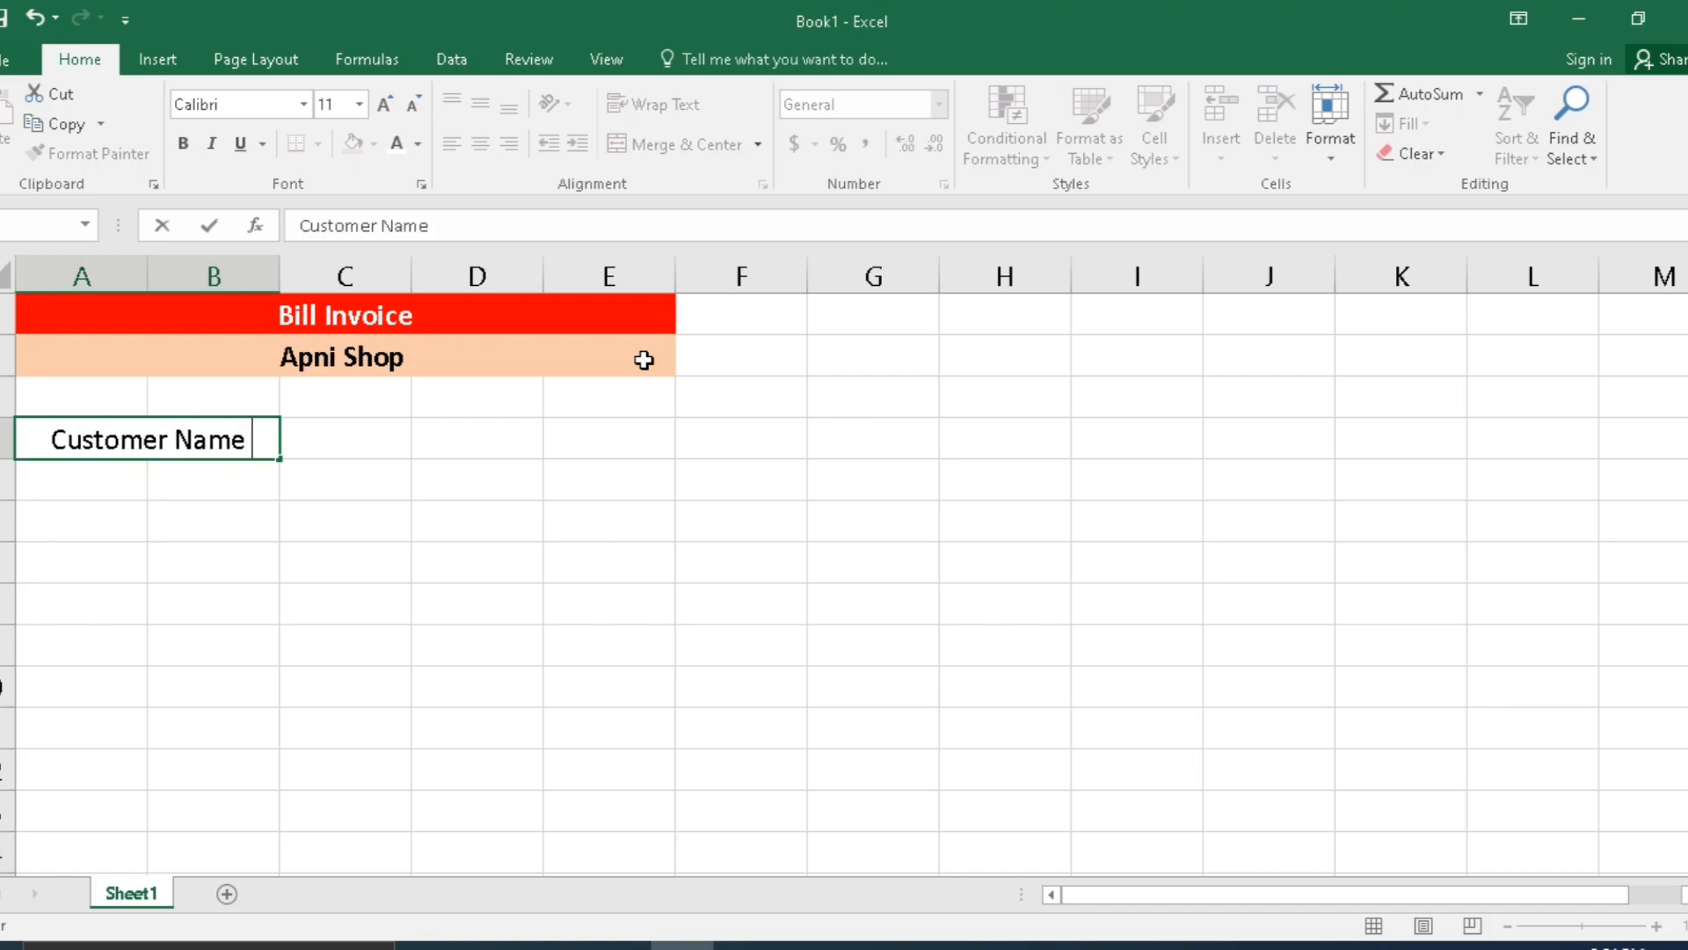
{"action": "type", "text": ": Xyz"}
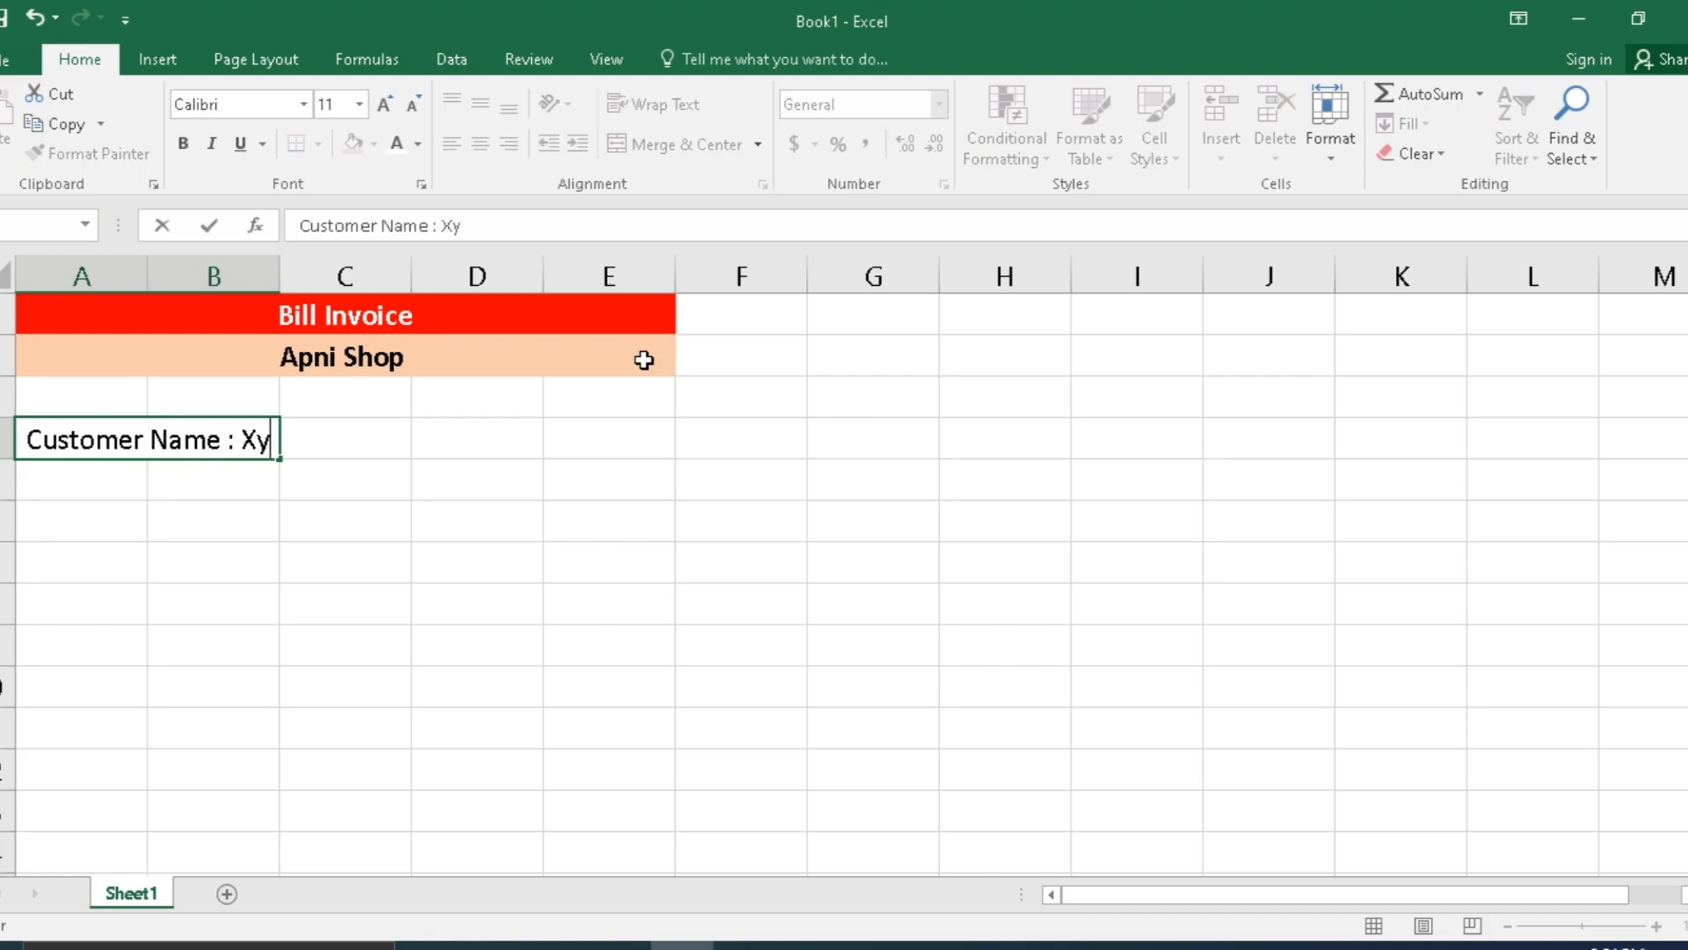
{"action": "left_click", "coordinate": [580, 515]}
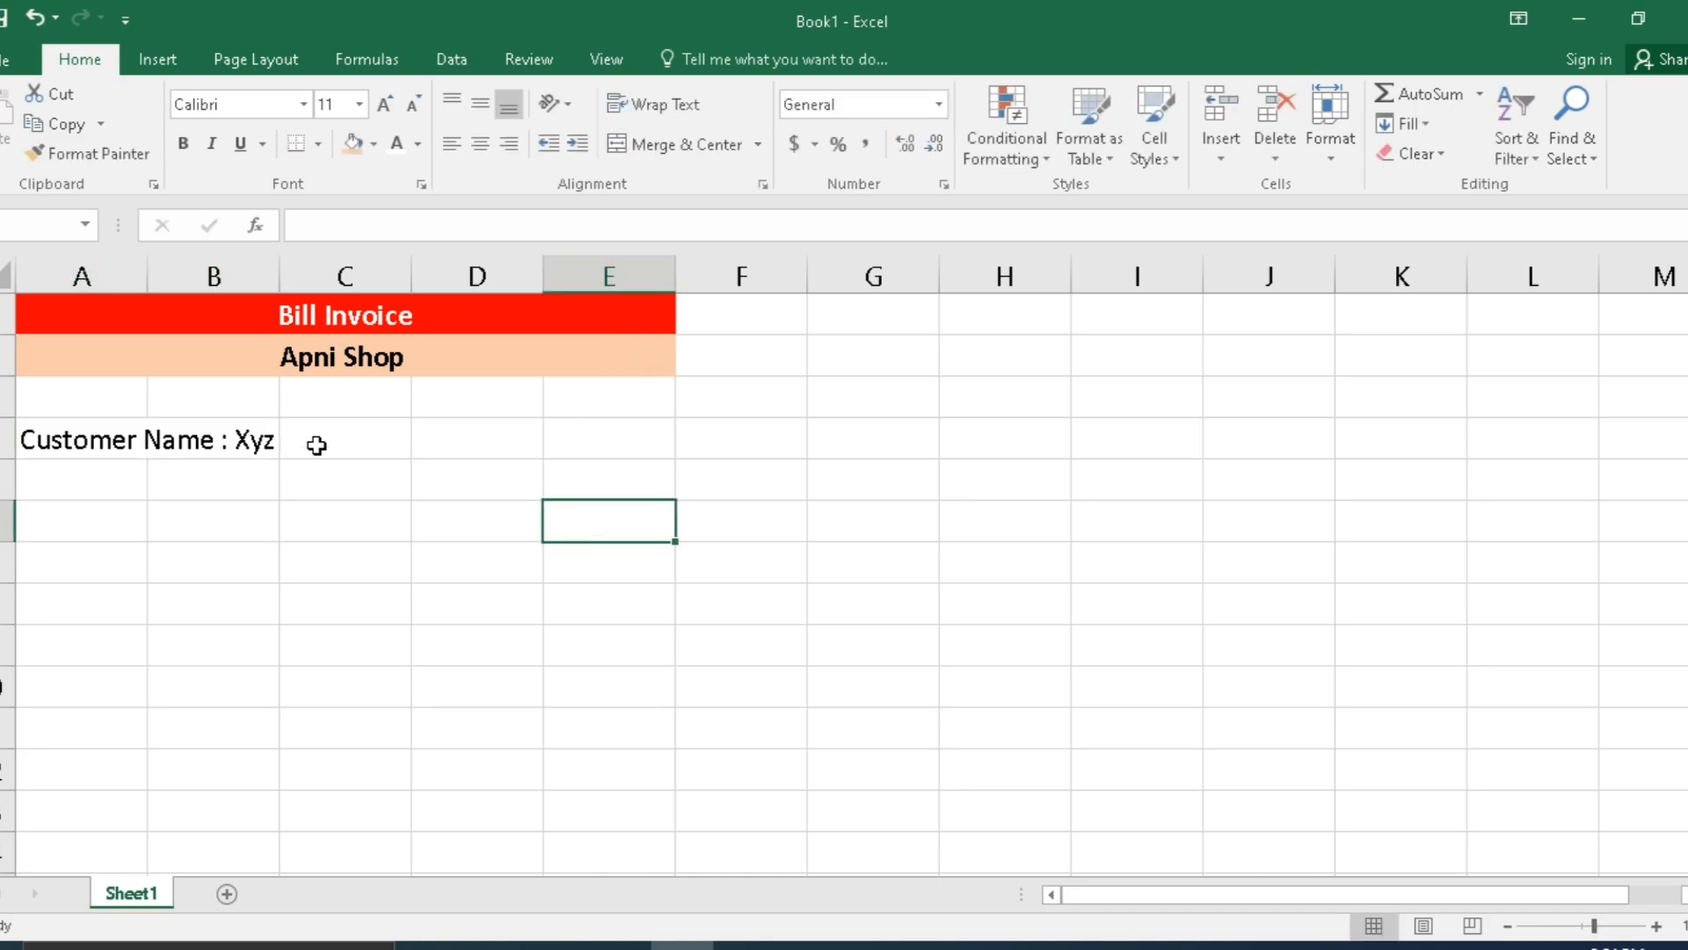
- Make the customer name text in A4 bold
{"action": "left_click", "coordinate": [201, 446]}
{"action": "left_click", "coordinate": [183, 144]}
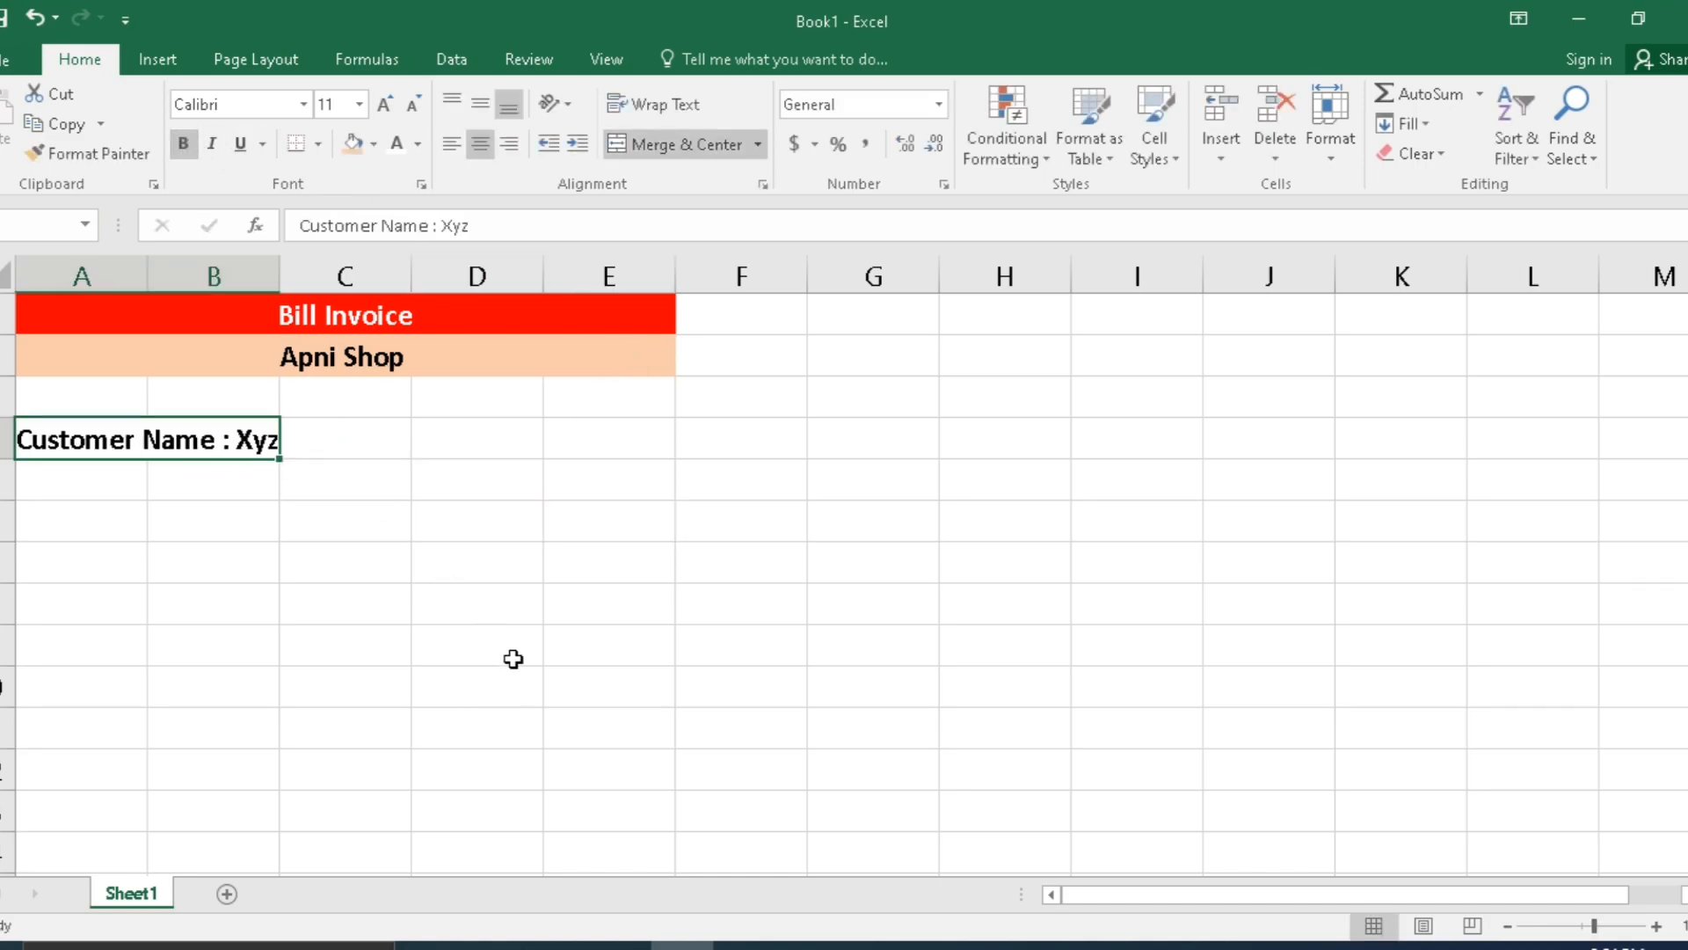
{"action": "left_click", "coordinate": [508, 652]}
- Merge and center cells D4:E4 and enter "Gst No:" followed by the GST number
{"action": "left_click_drag", "start_coordinate": [467, 433], "coordinate": [607, 440]}
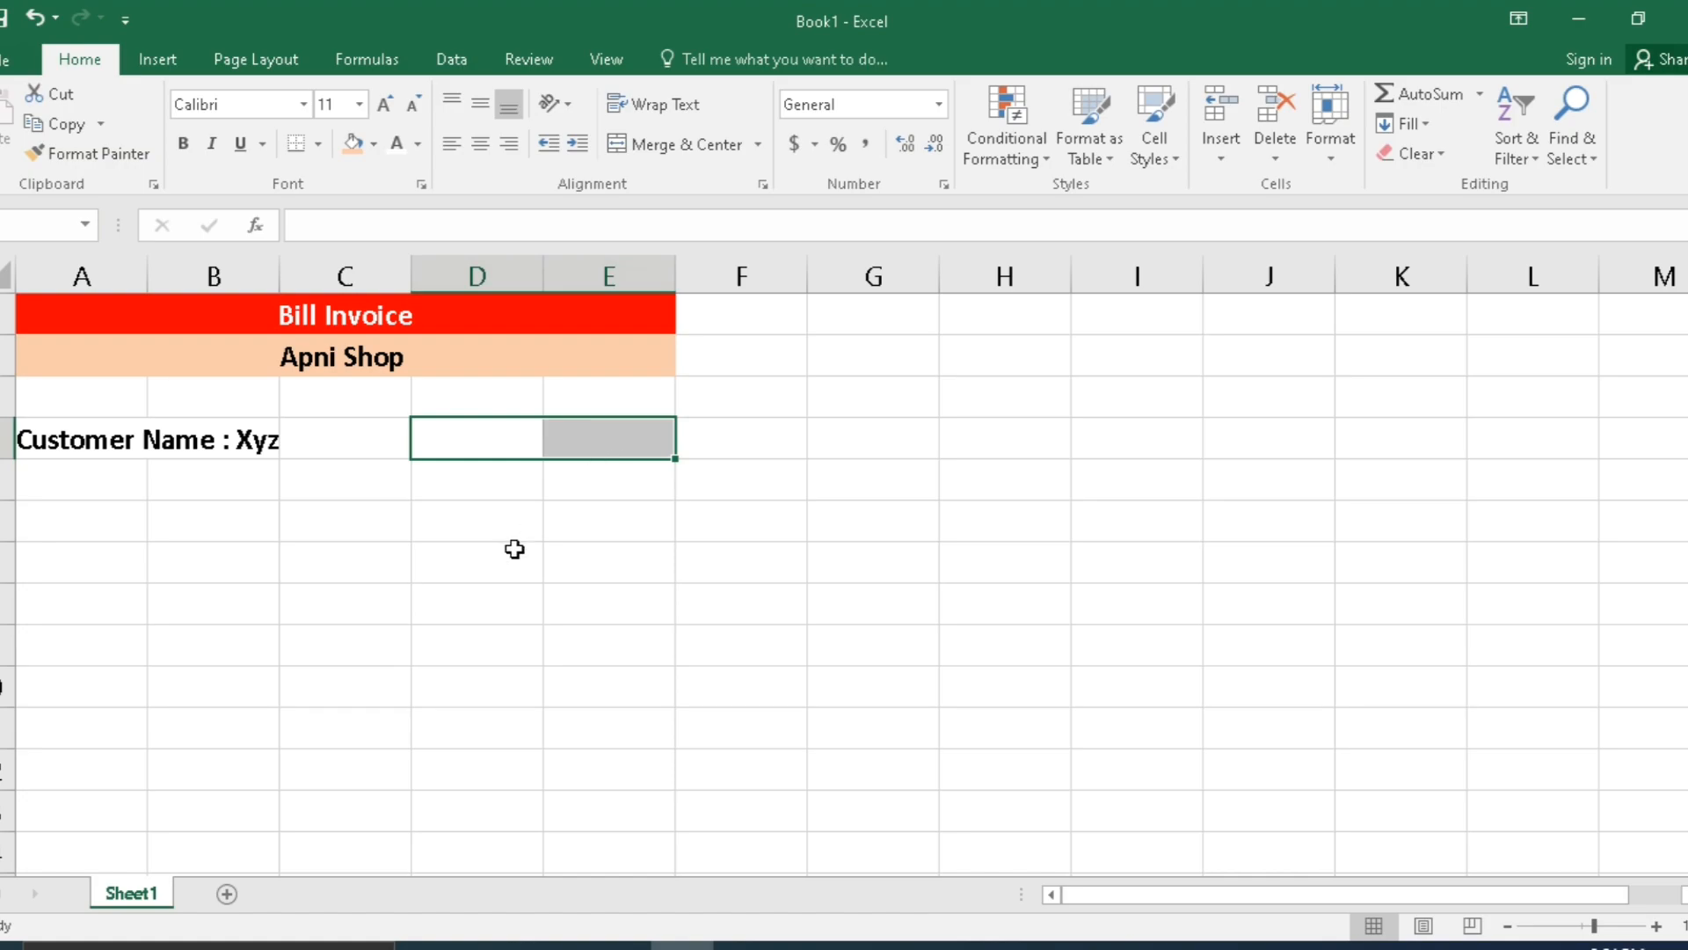
{"action": "left_click", "coordinate": [678, 150]}
{"action": "key", "text": "ctrl+z"}
{"action": "key", "text": "ctrl+y"}
{"action": "type", "text": "G"}
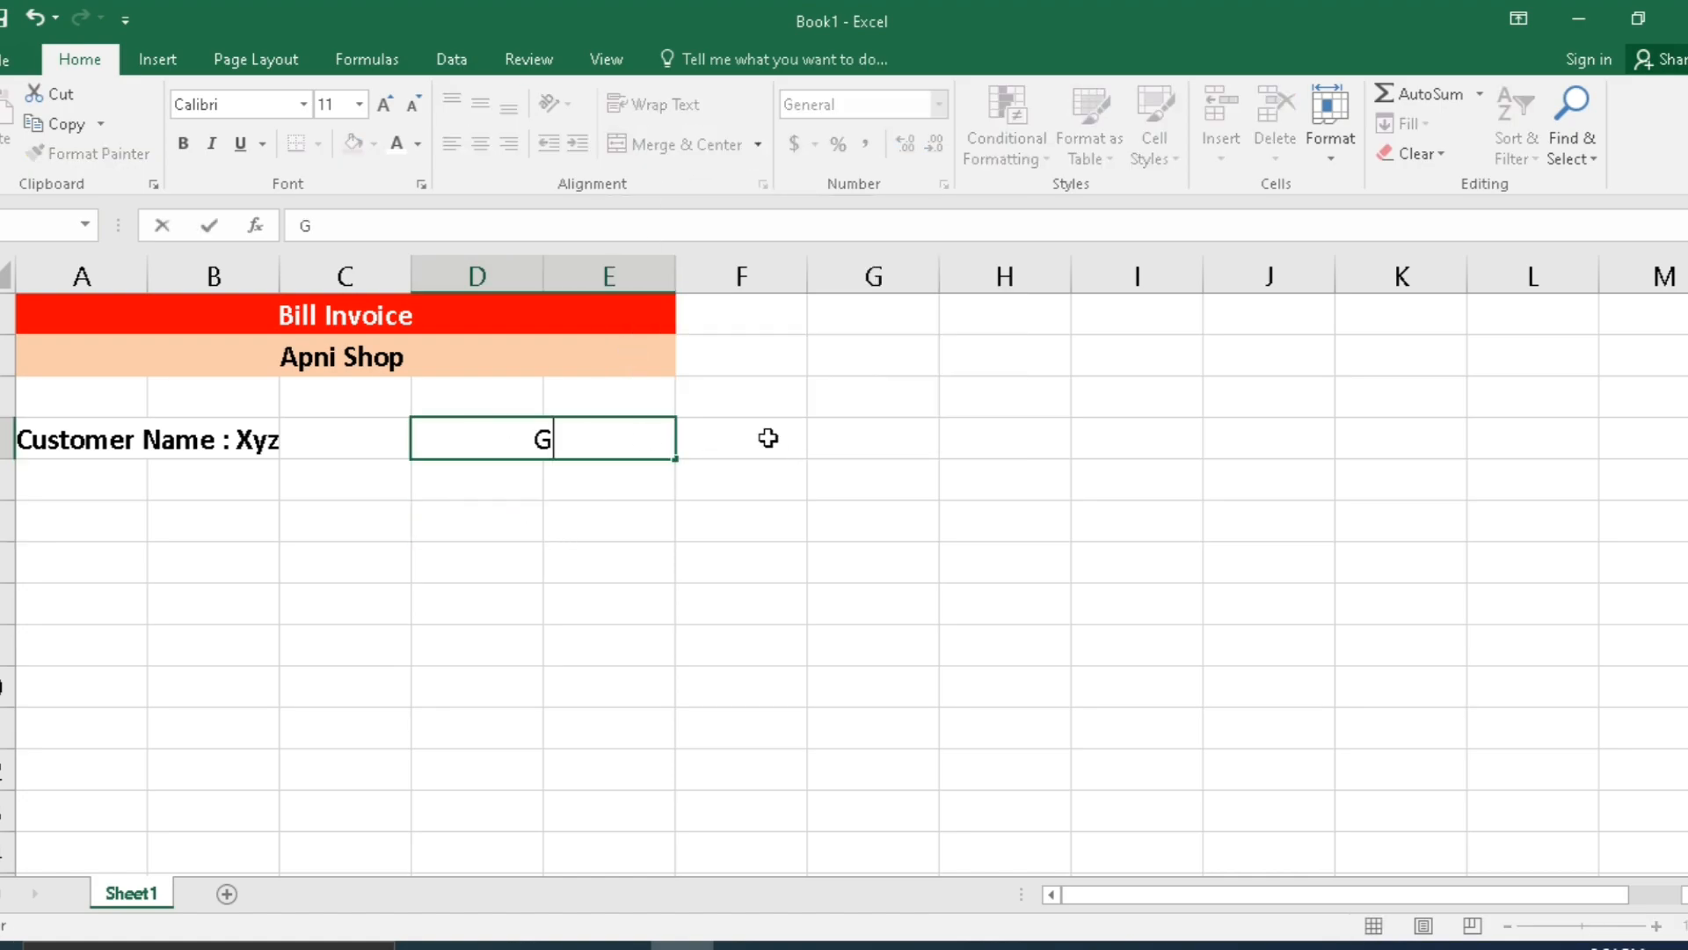
{"action": "type", "text": "st No:"}
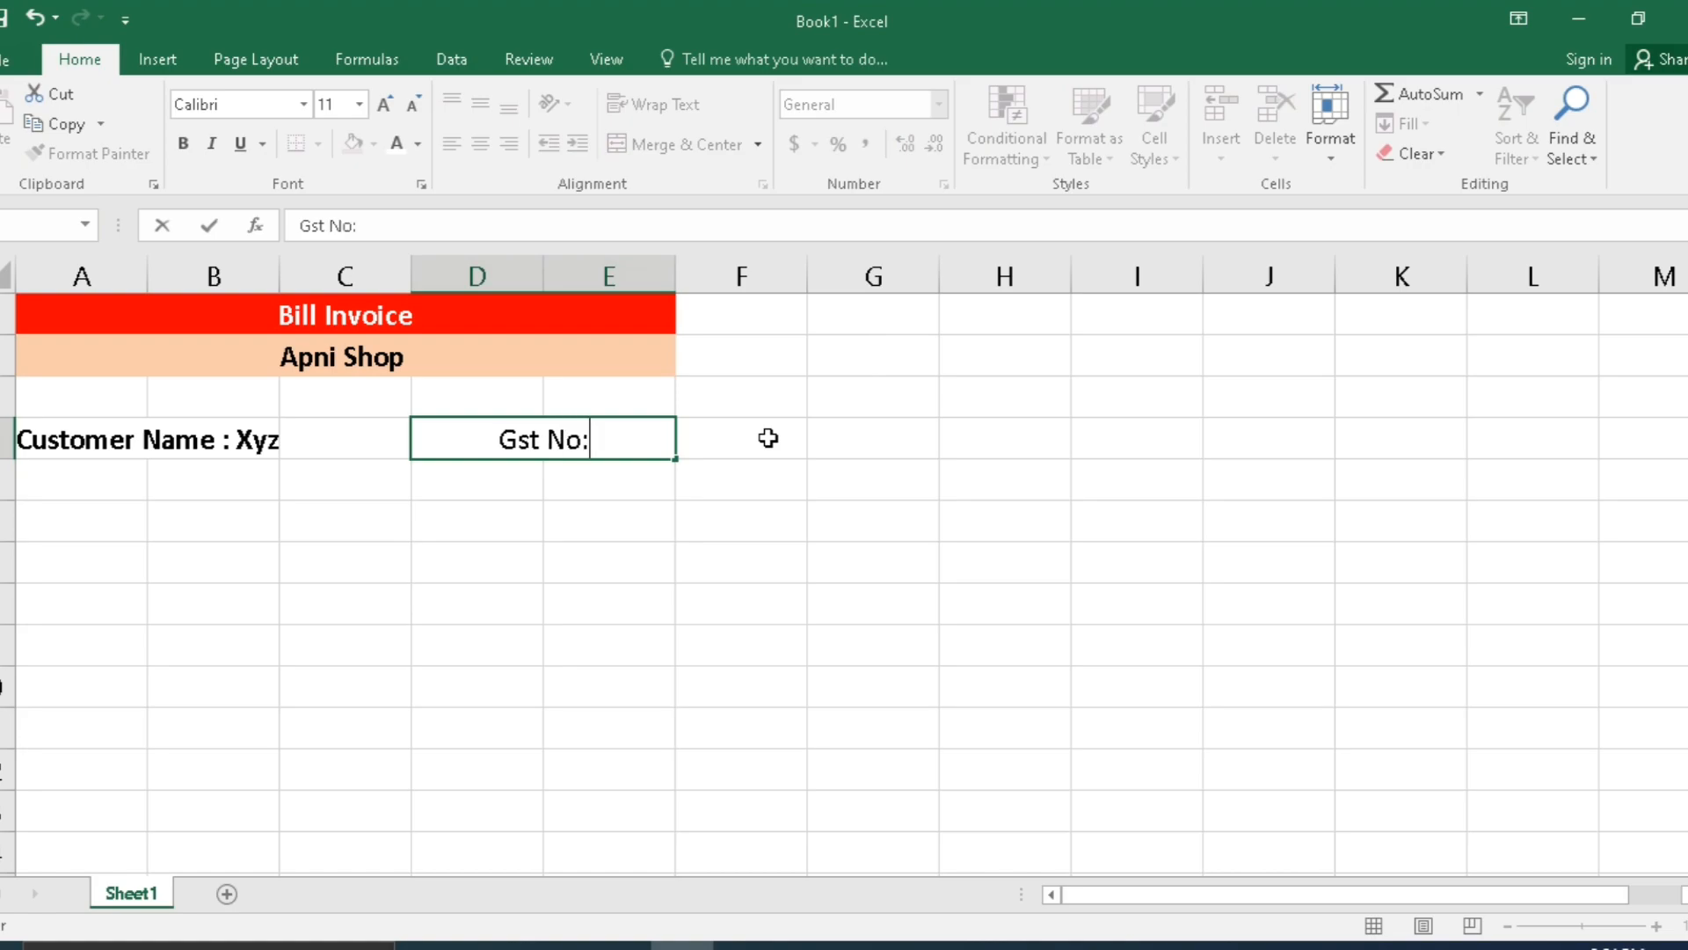
{"action": "type", "text": " 09"}
{"action": "key", "text": "Return"}
- Make the "Gst No" text in D4 bold
{"action": "left_click", "coordinate": [476, 437]}
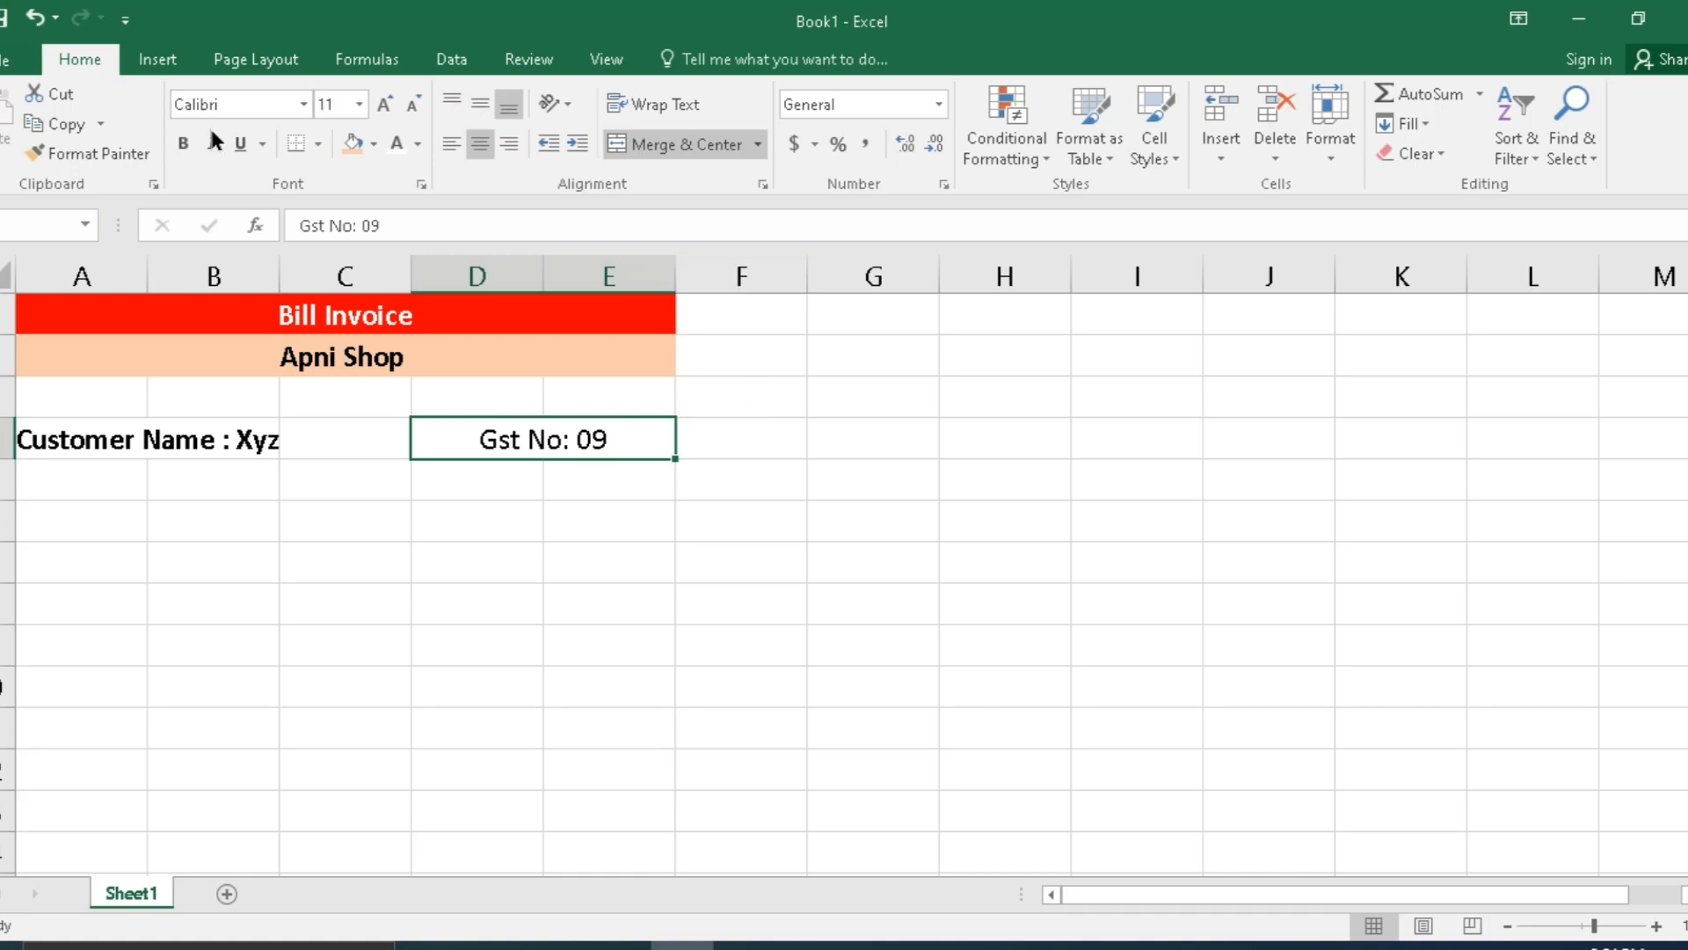
{"action": "left_click", "coordinate": [186, 145]}
{"action": "left_click", "coordinate": [362, 573]}
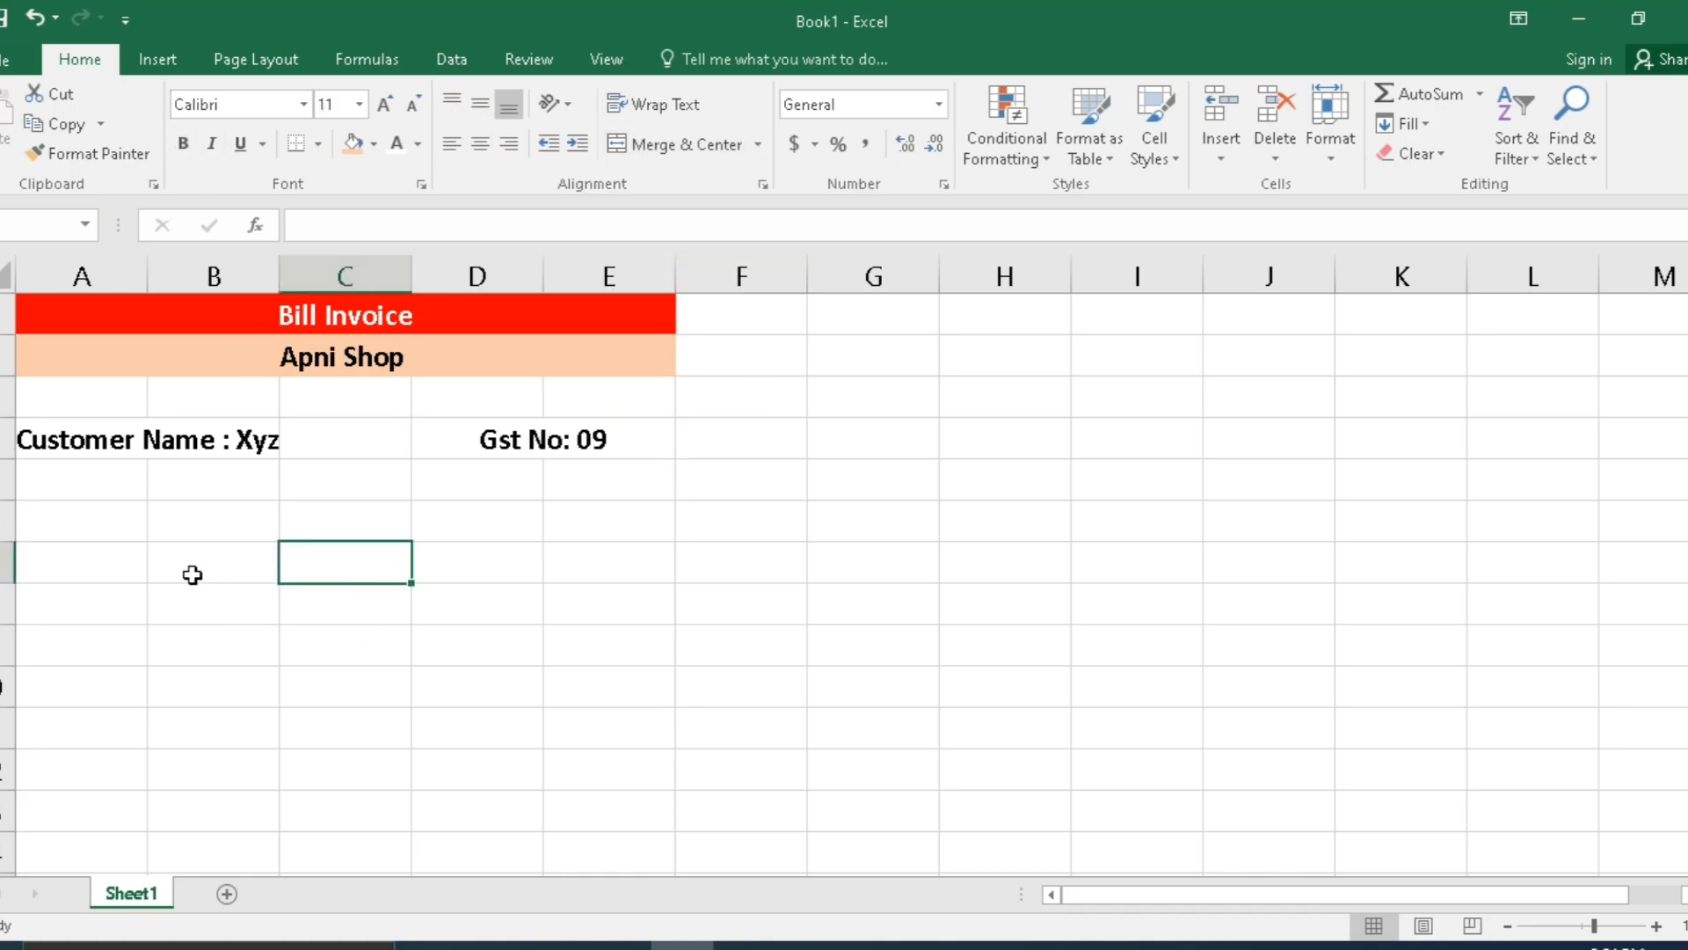
- Enter the column headings Sr No, Item Name and Qty in A6:C6 and widen column B to fit "Item Name"
{"action": "left_click", "coordinate": [66, 526]}
{"action": "type", "text": "I"}
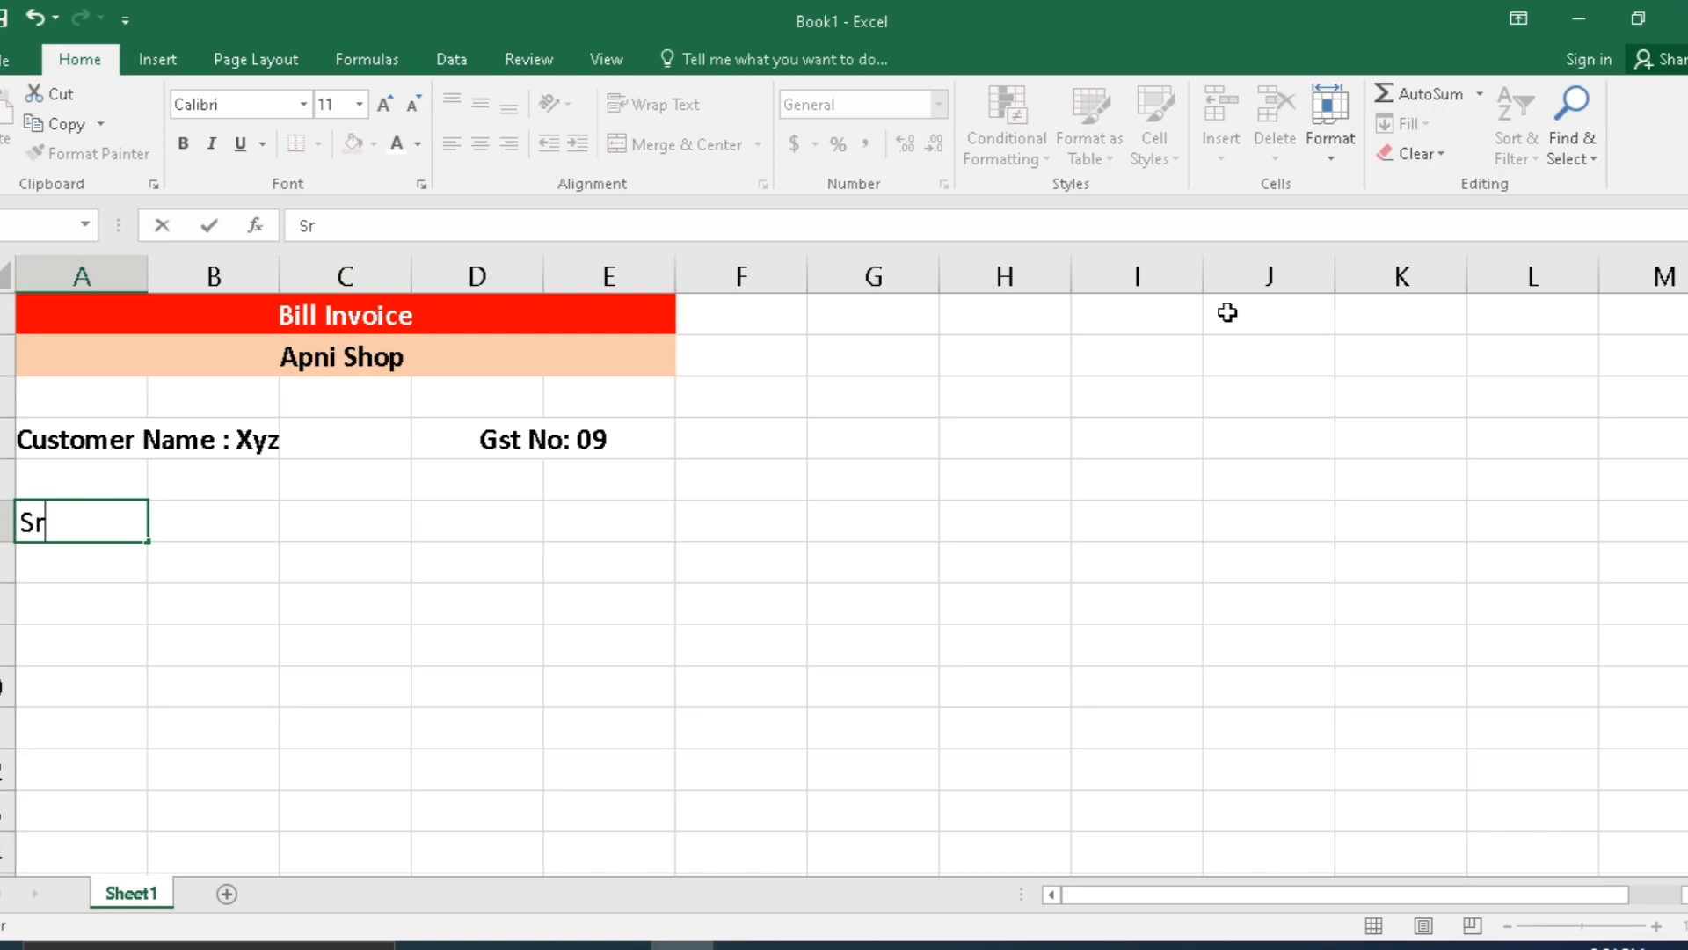
{"action": "type", "text": "r No"}
{"action": "key", "text": "Tab"}
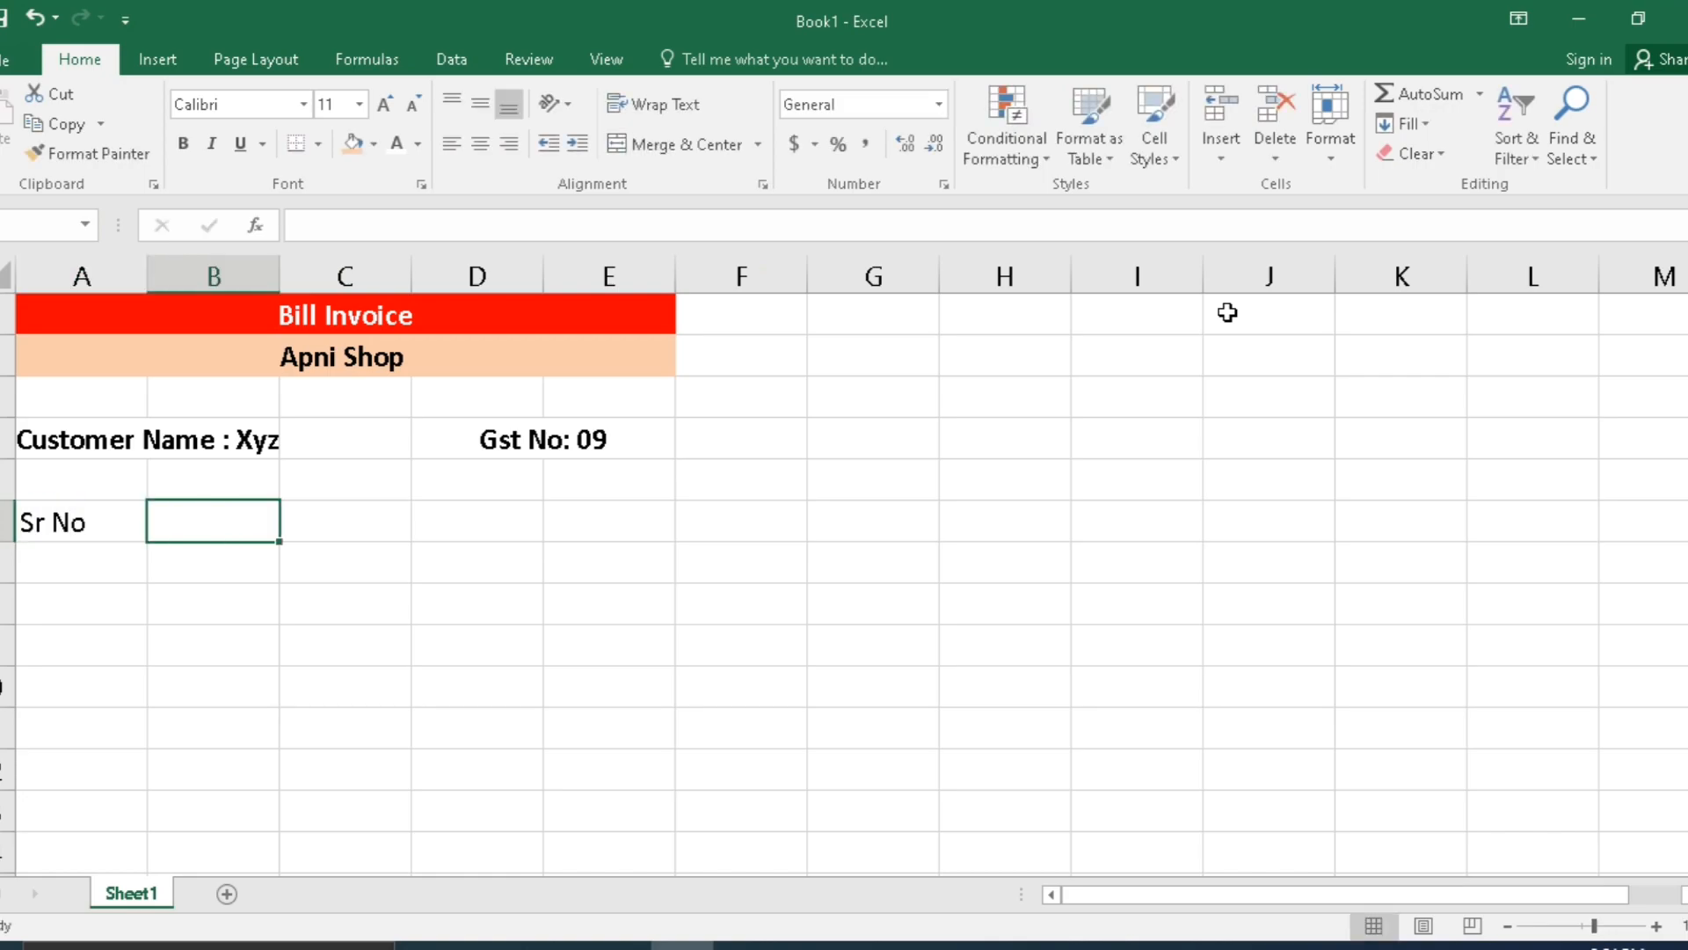
{"action": "type", "text": "Item Name"}
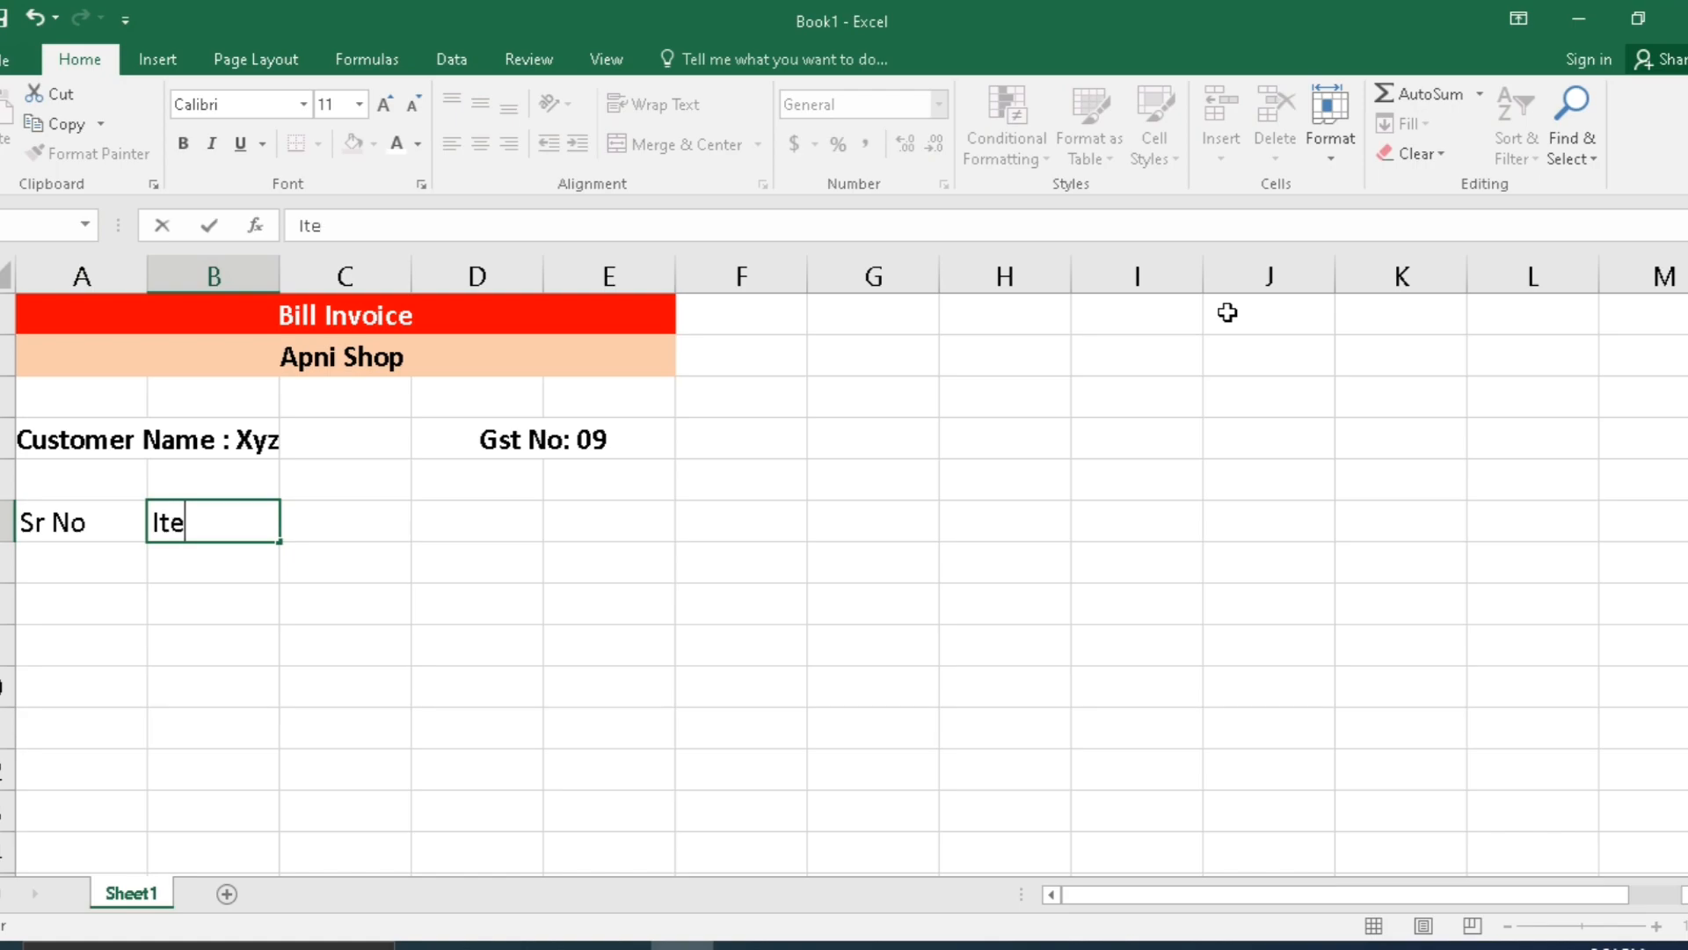
{"action": "key", "text": "Tab"}
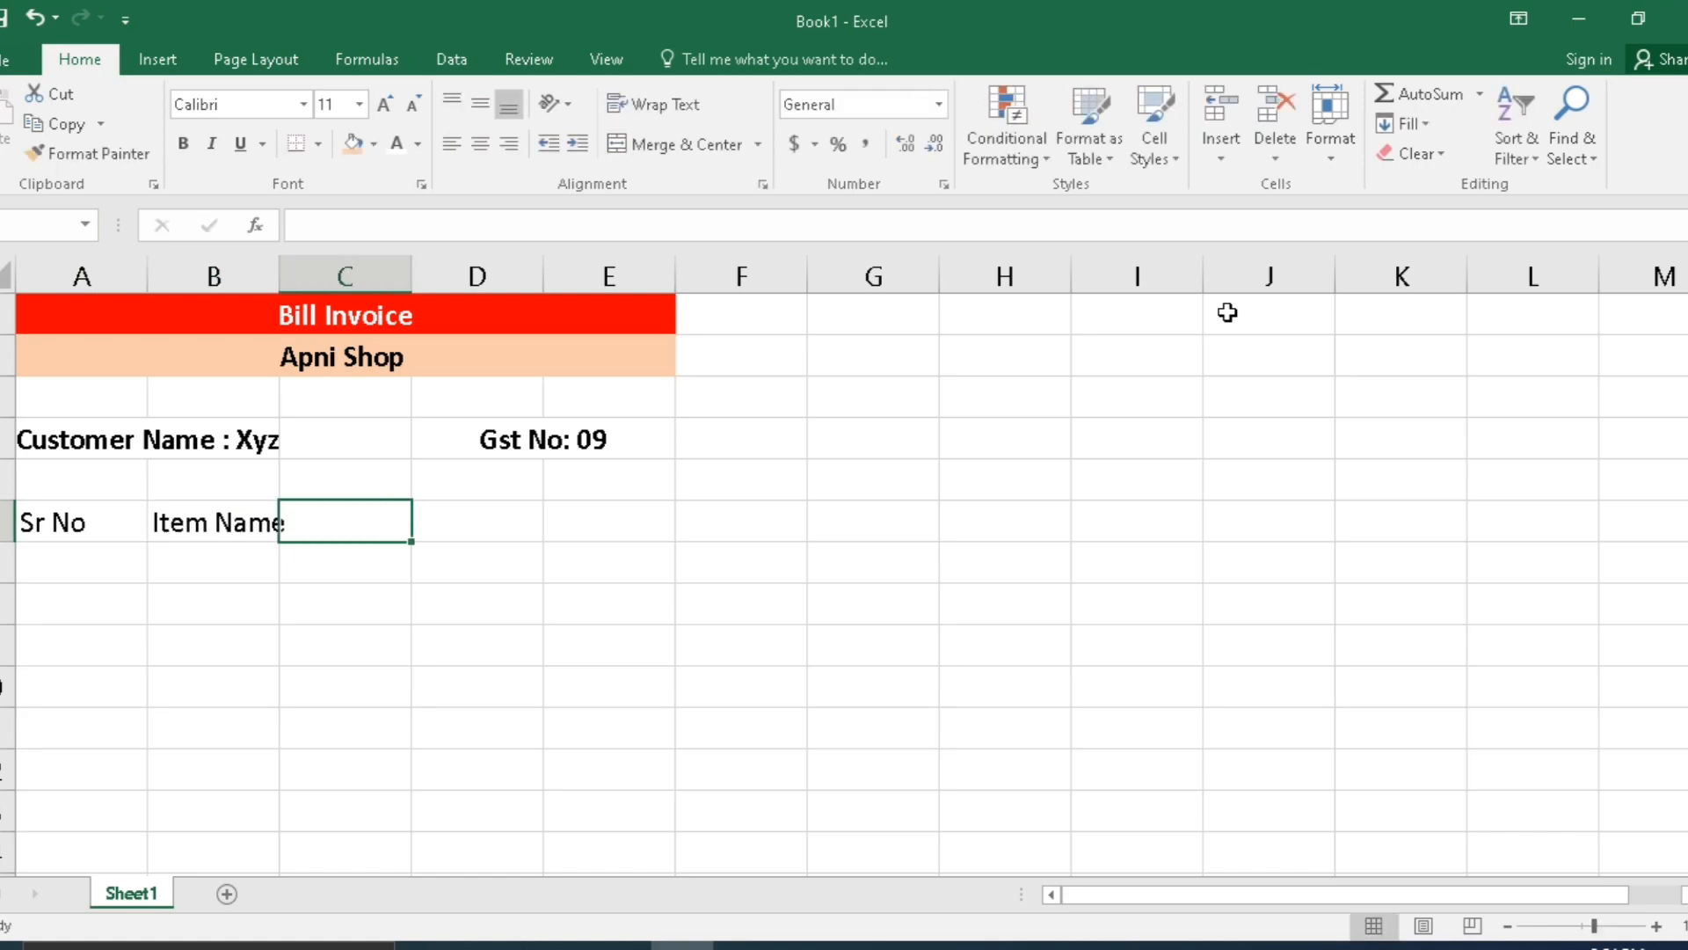
{"action": "type", "text": "Qty"}
{"action": "left_click", "coordinate": [427, 739]}
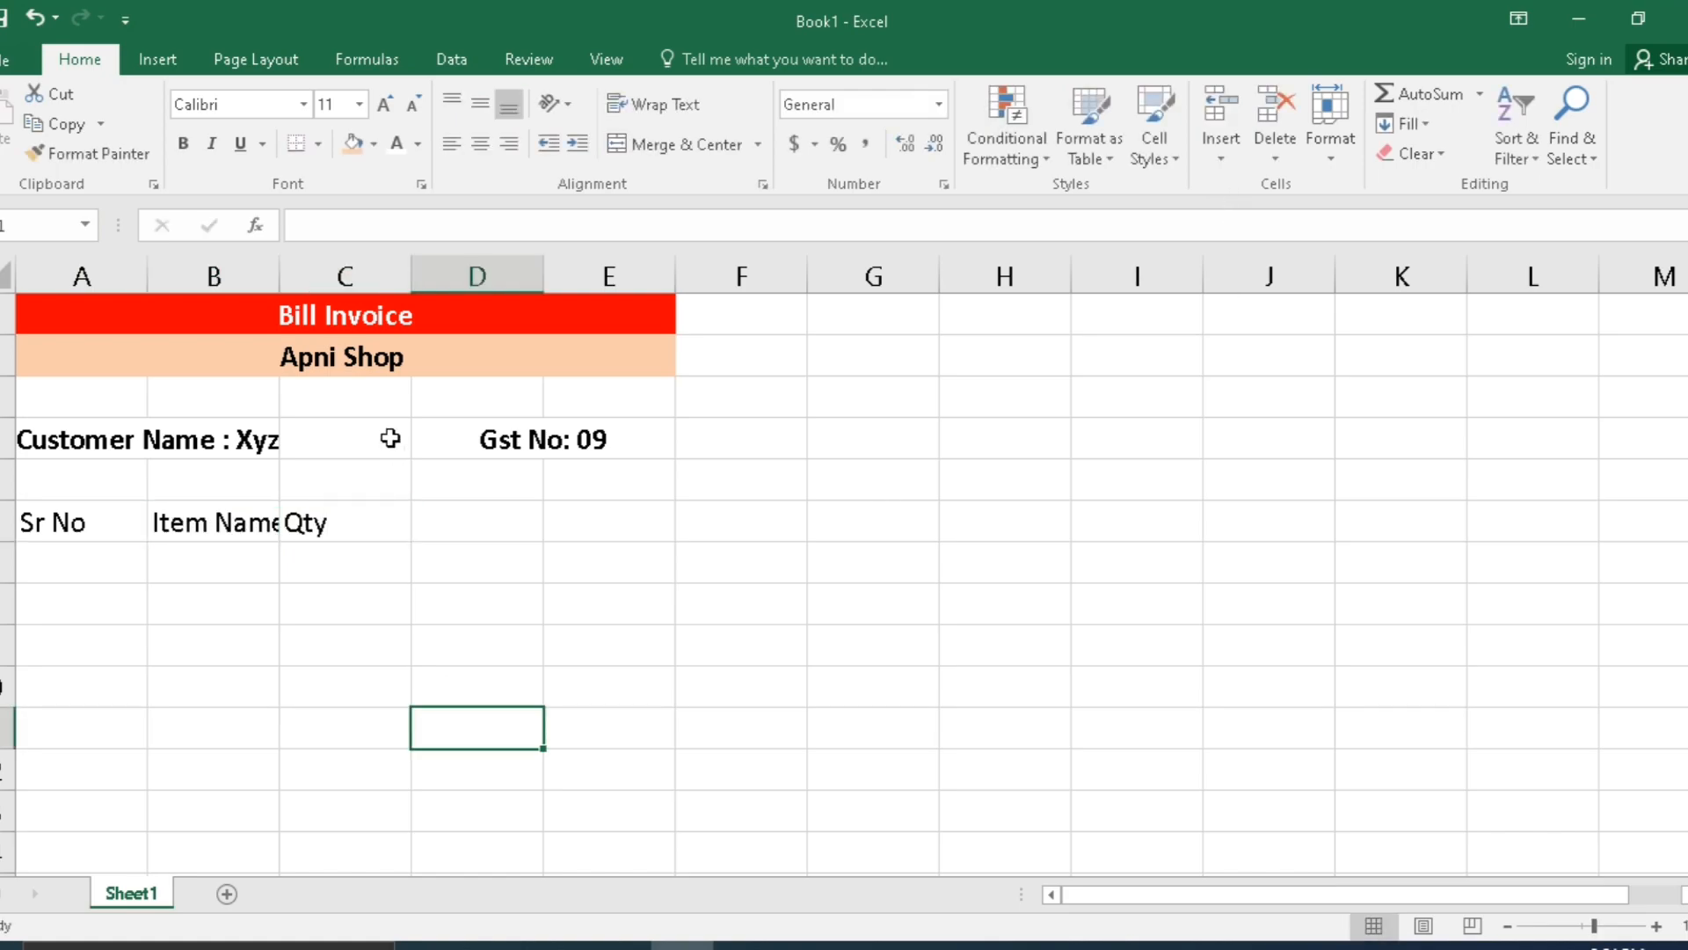
{"action": "left_click_drag", "start_coordinate": [283, 280], "coordinate": [309, 280]}
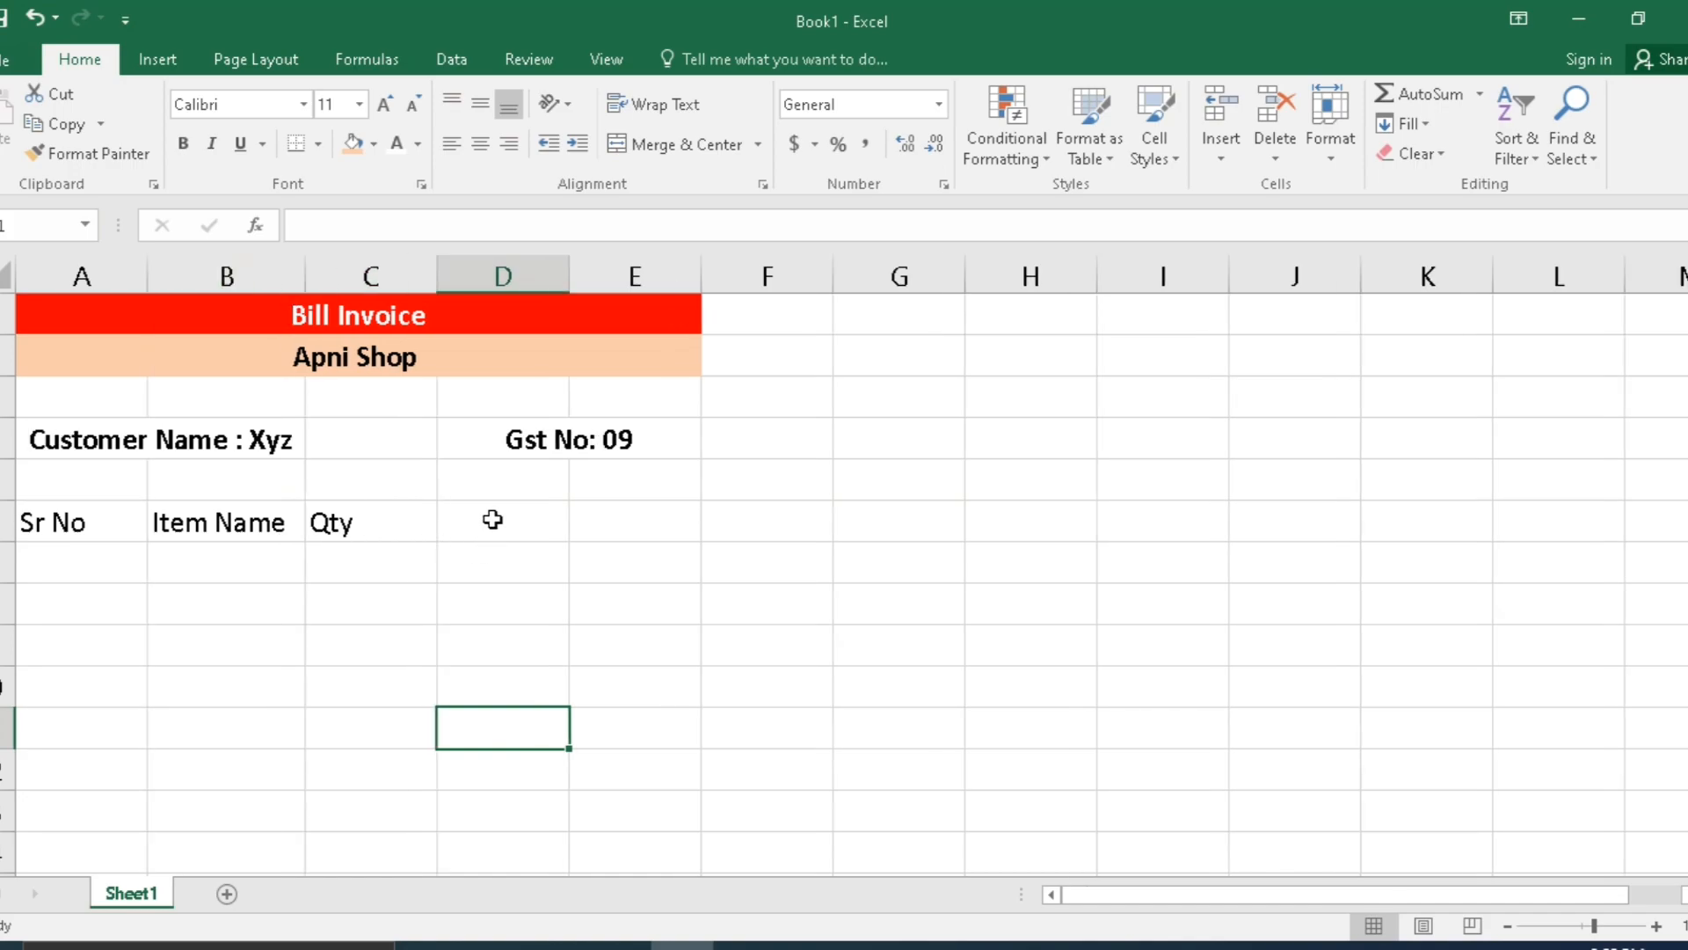
- Enter the remaining column headings Price and Amount in D6:E6
{"action": "left_click", "coordinate": [539, 531]}
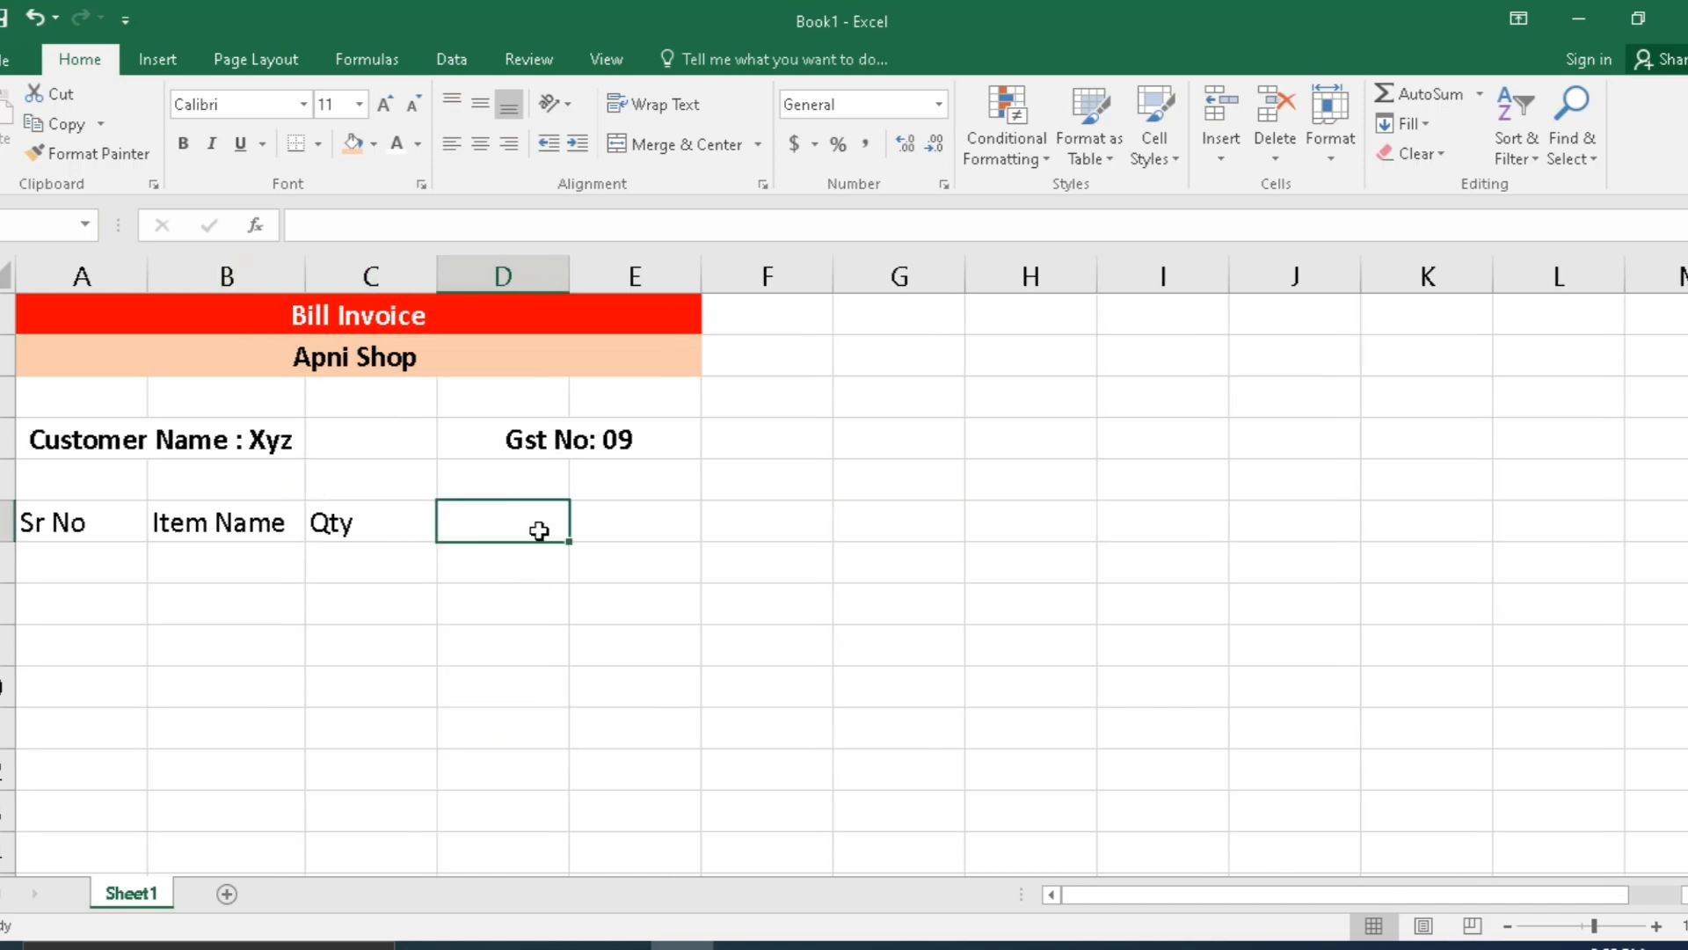
{"action": "type", "text": "Price"}
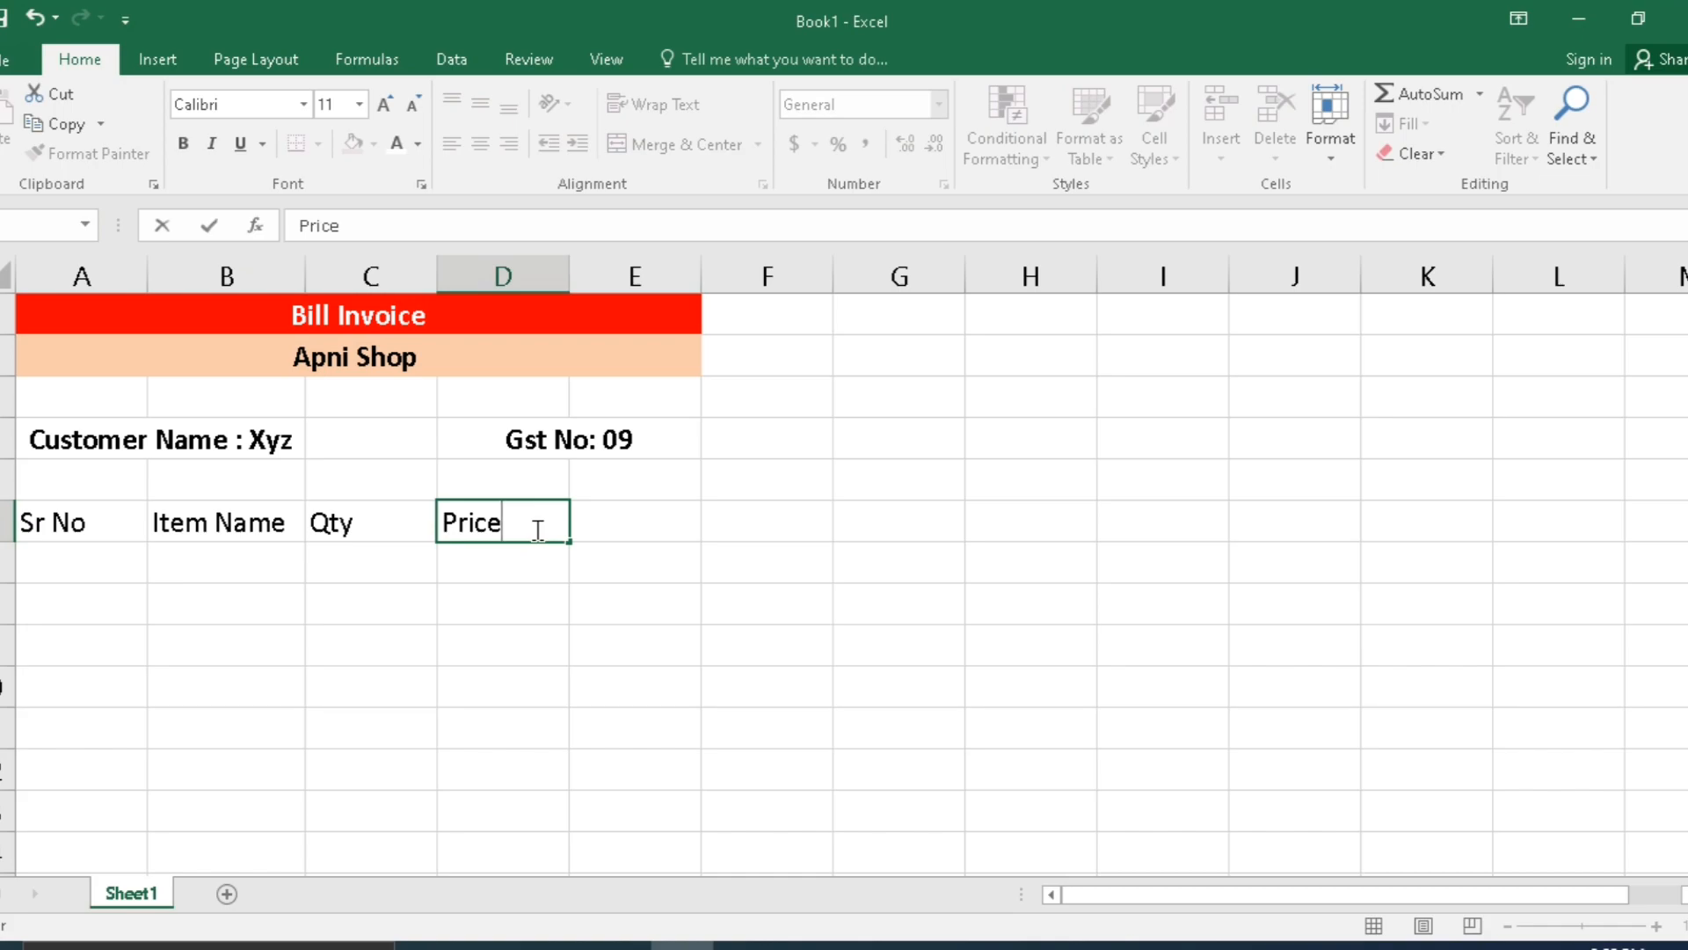
{"action": "key", "text": "Tab"}
{"action": "type", "text": "Amoun"}
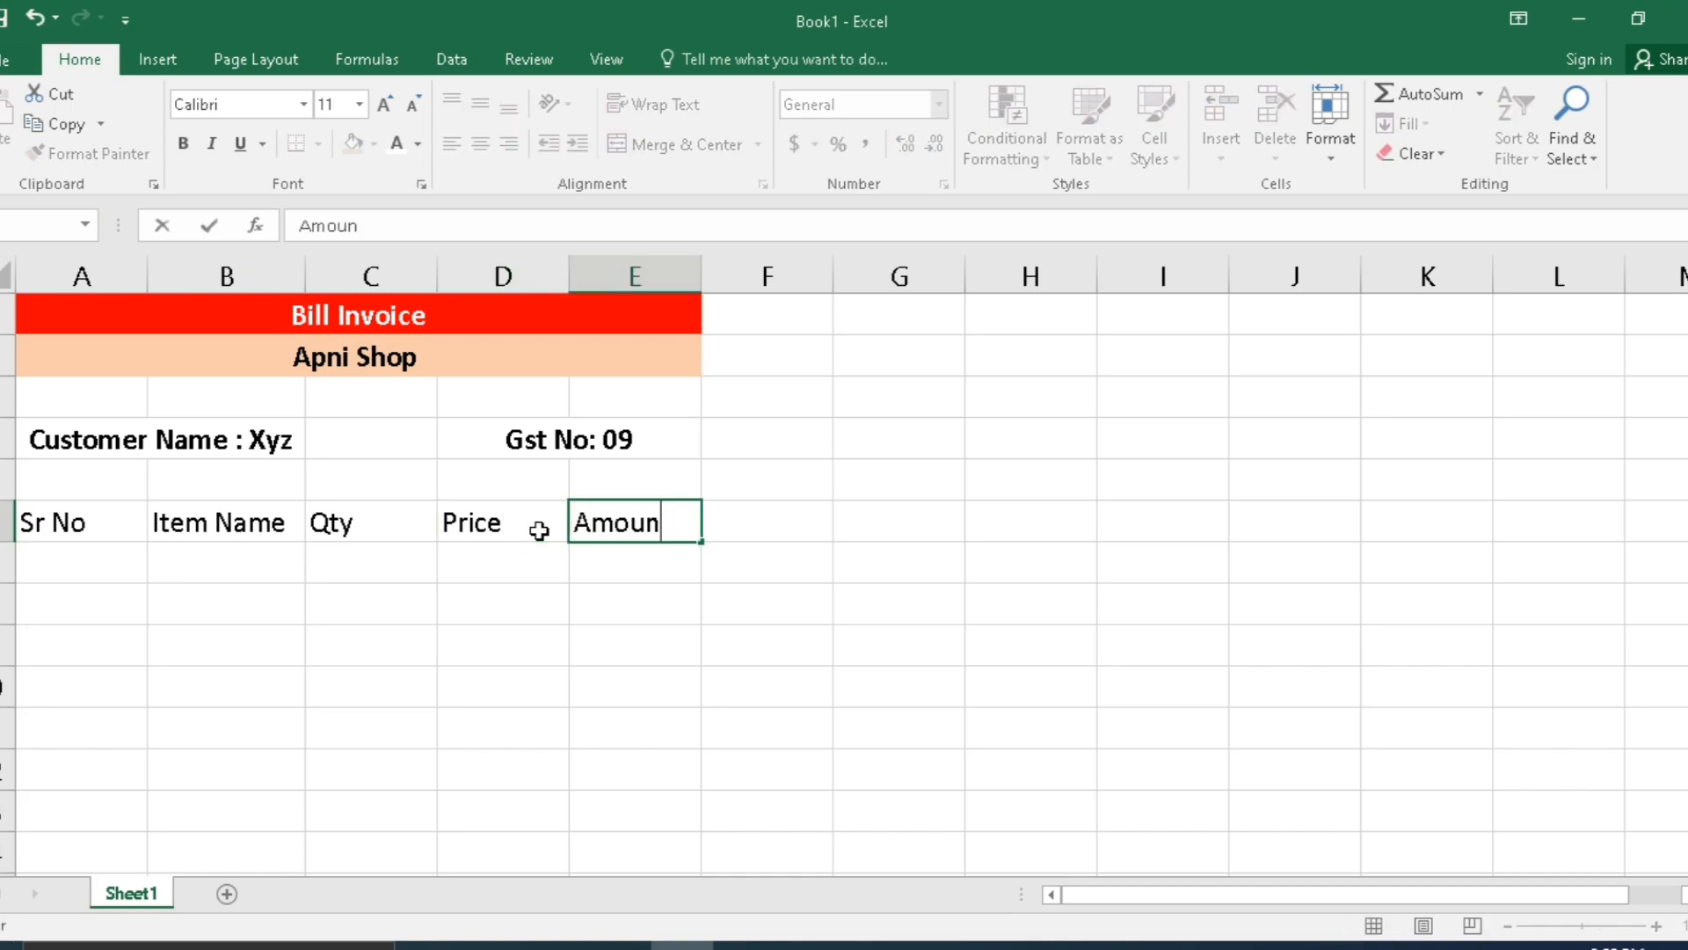
{"action": "left_click", "coordinate": [645, 591]}
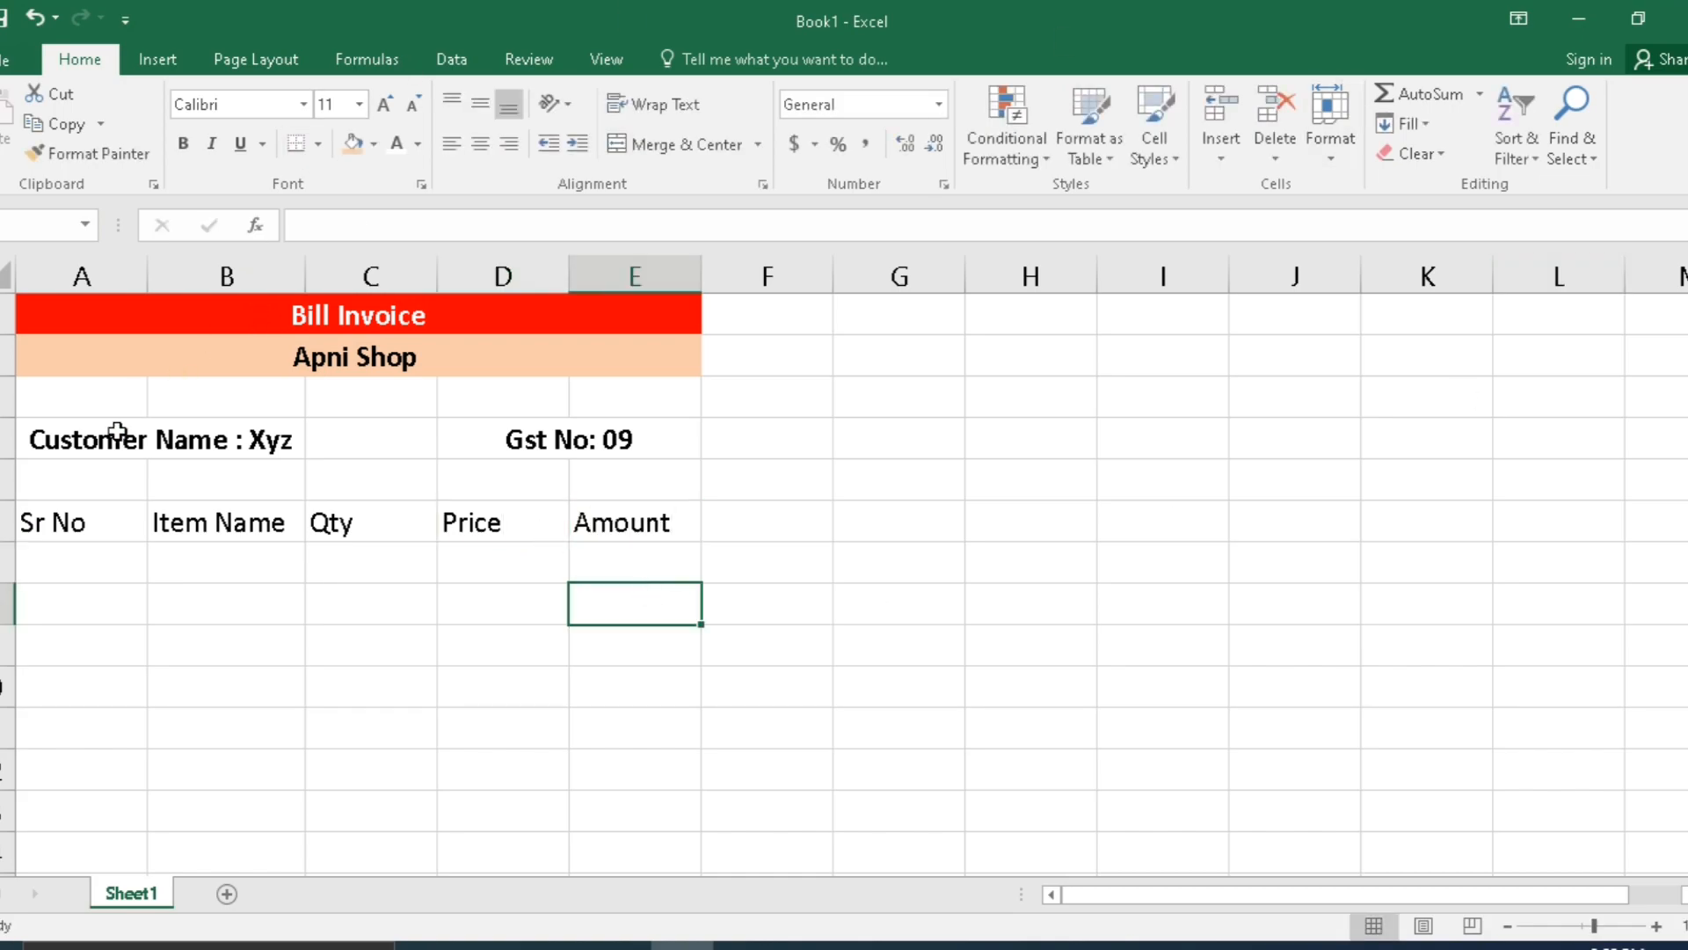
- Format the table headings in A6:E6 as bold and centered with a light orange fill
{"action": "left_click_drag", "start_coordinate": [80, 523], "coordinate": [615, 524]}
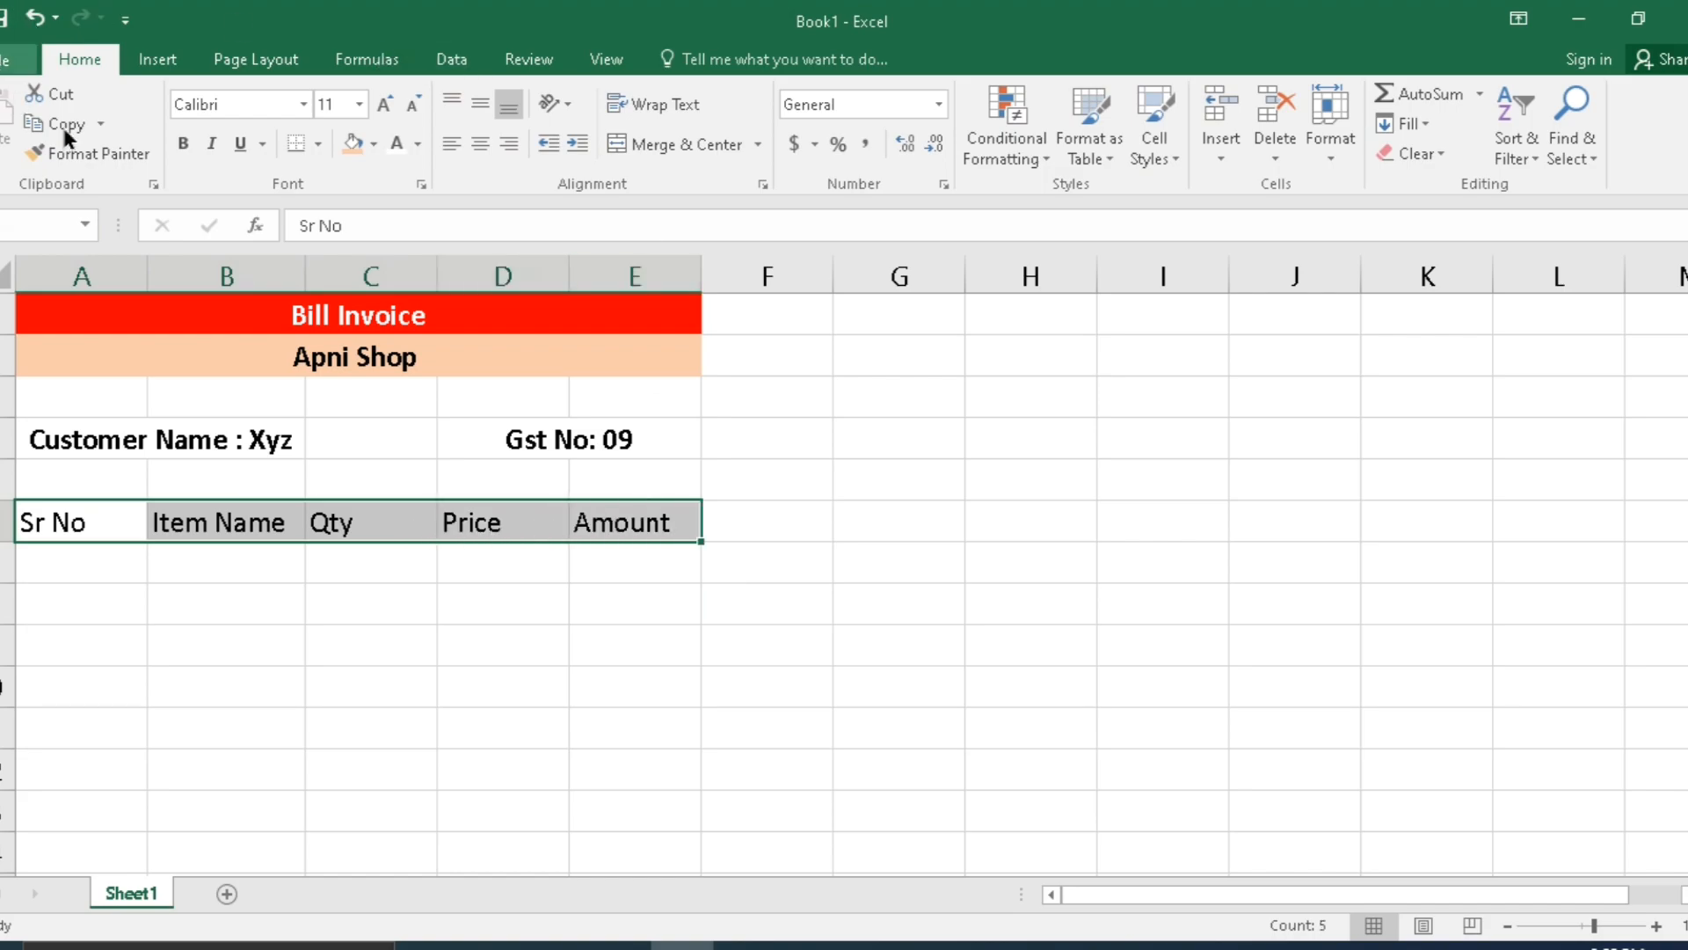
{"action": "left_click", "coordinate": [181, 143]}
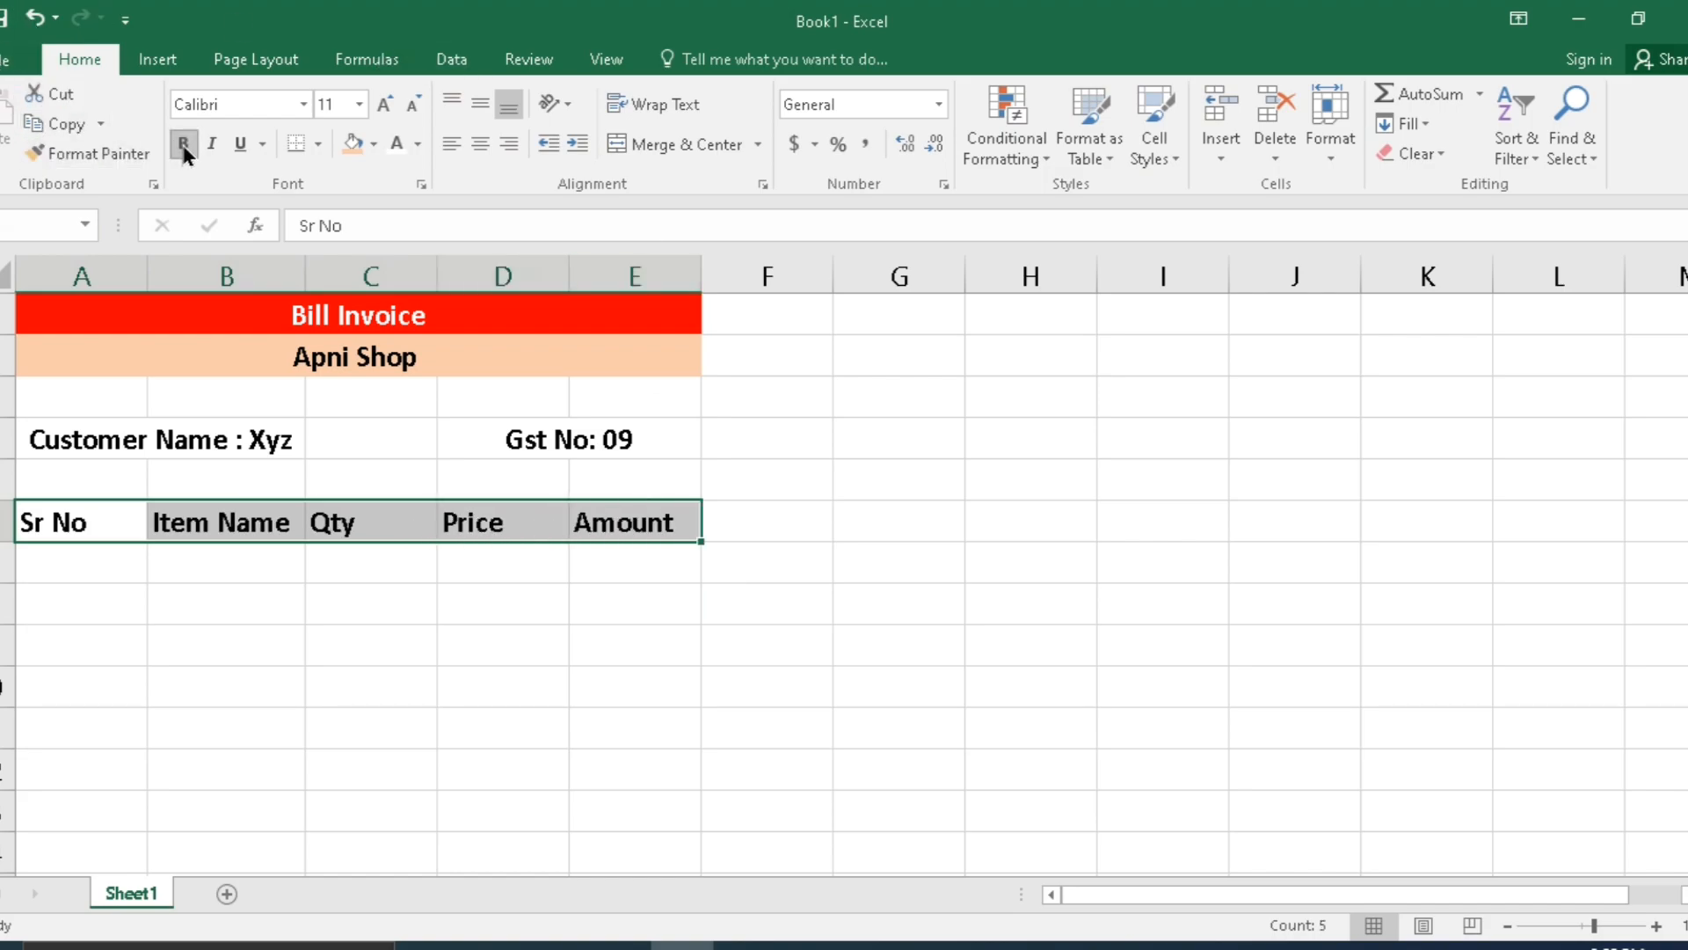
{"action": "left_click", "coordinate": [480, 143]}
{"action": "left_click", "coordinate": [374, 148]}
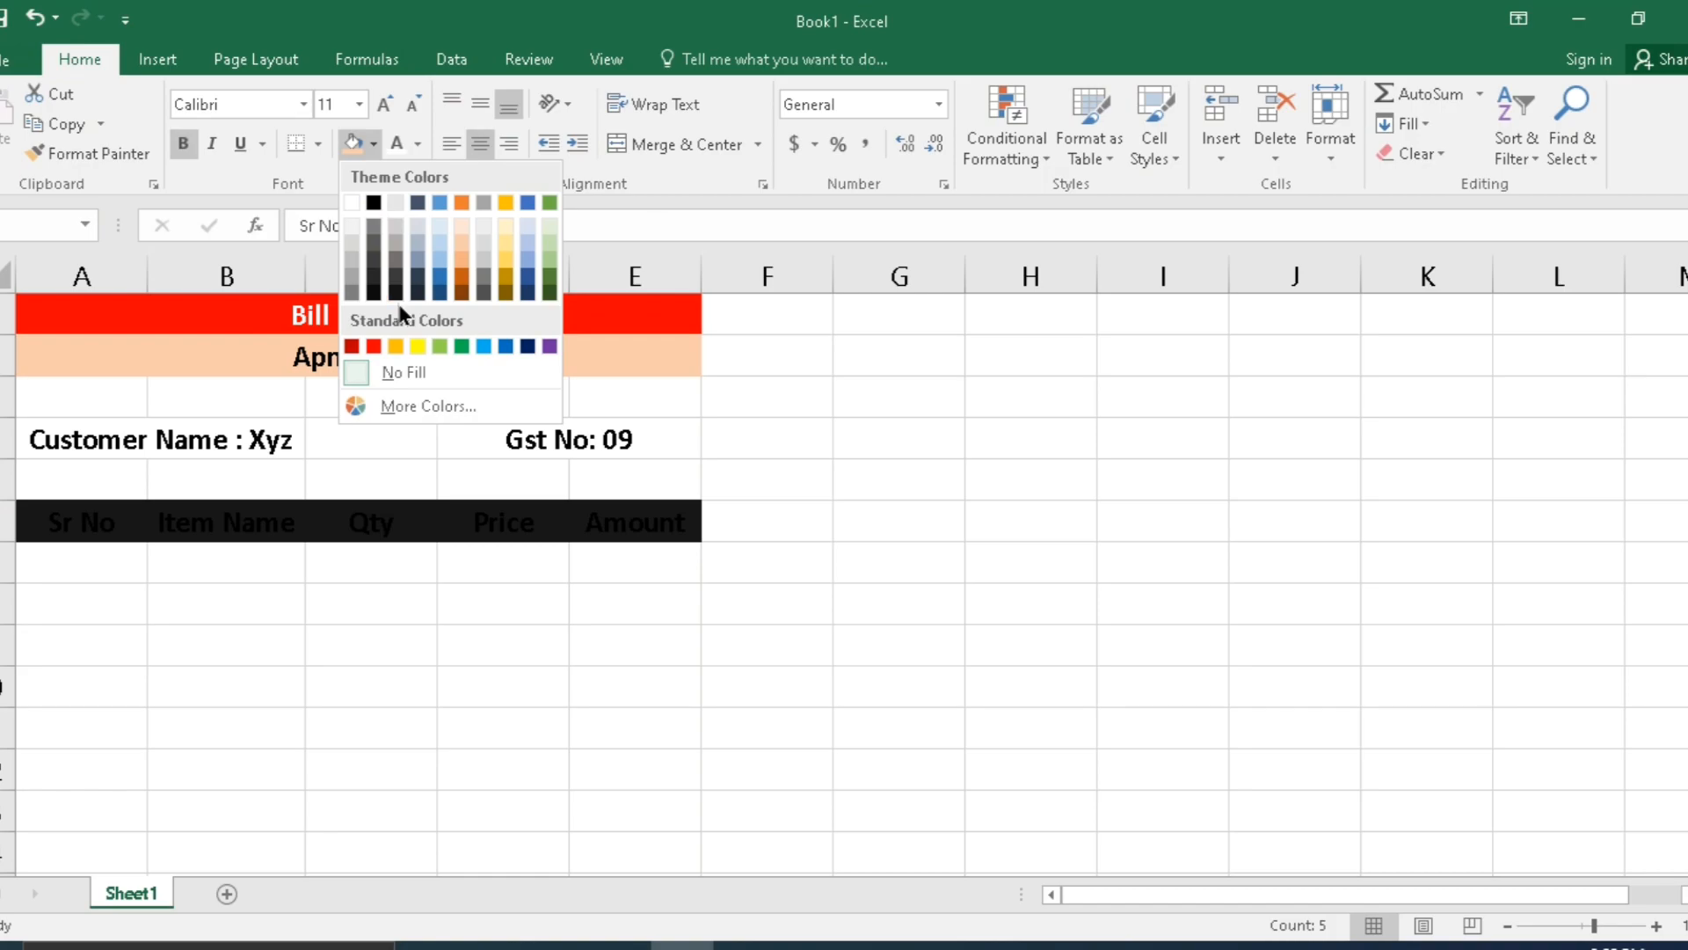
{"action": "left_click", "coordinate": [461, 262]}
- Enter the first item in row 7: Sr No 1, Mouse, quantity 10, price 250
{"action": "left_click", "coordinate": [75, 557]}
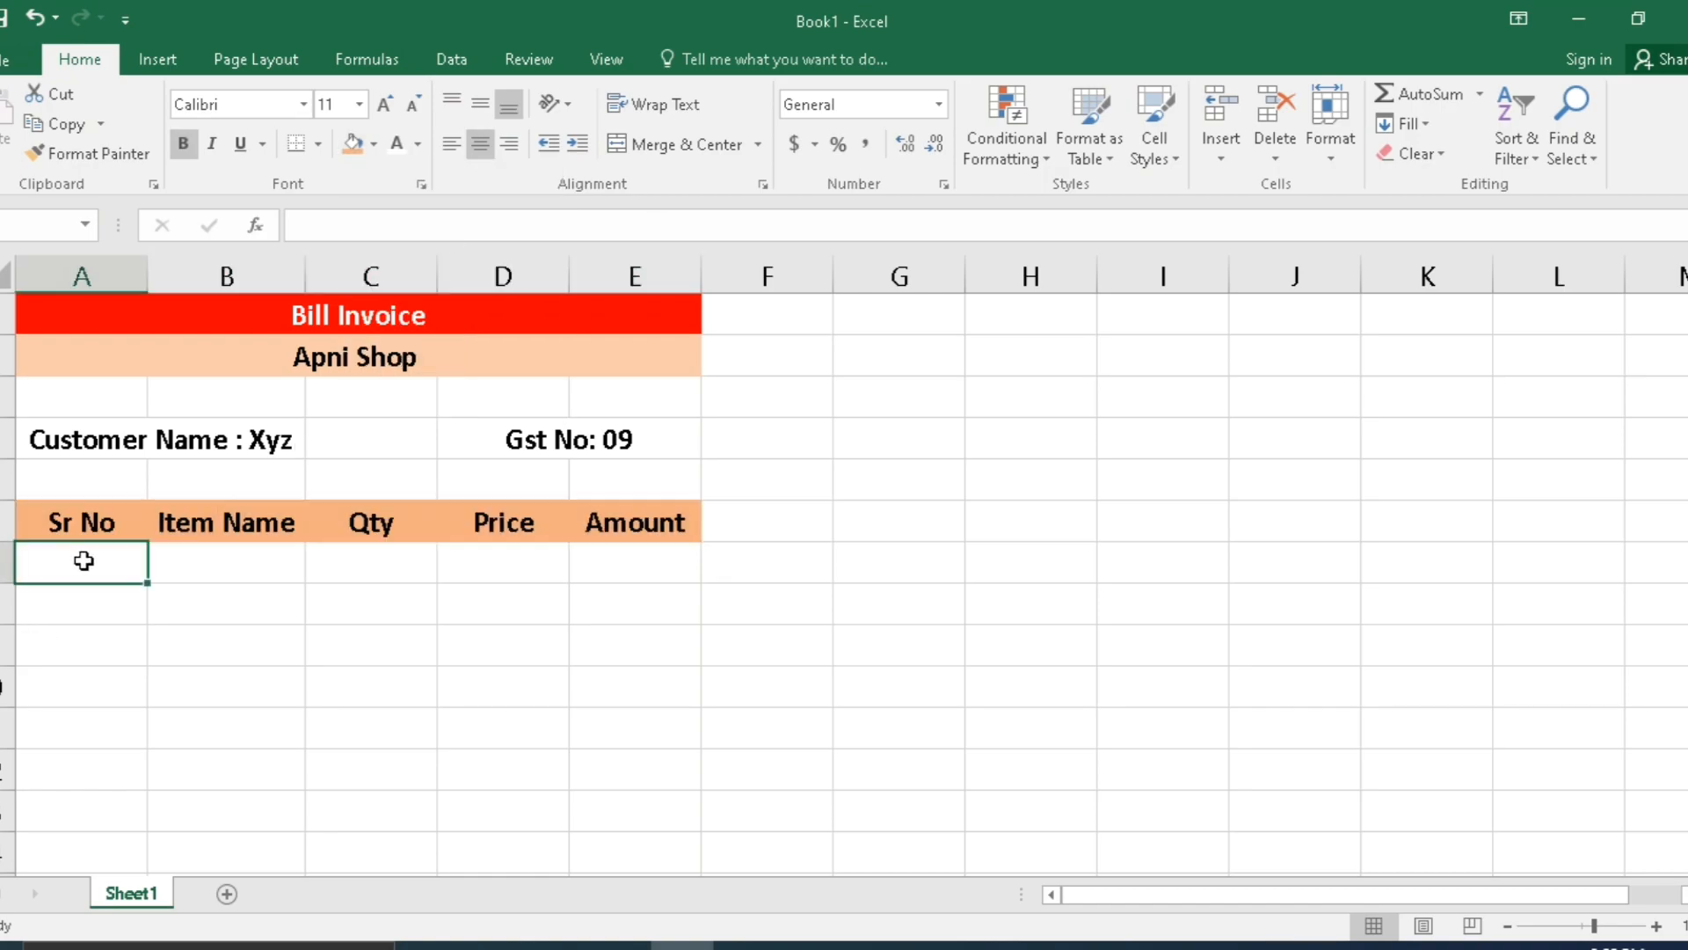
{"action": "type", "text": "1"}
{"action": "key", "text": "Tab"}
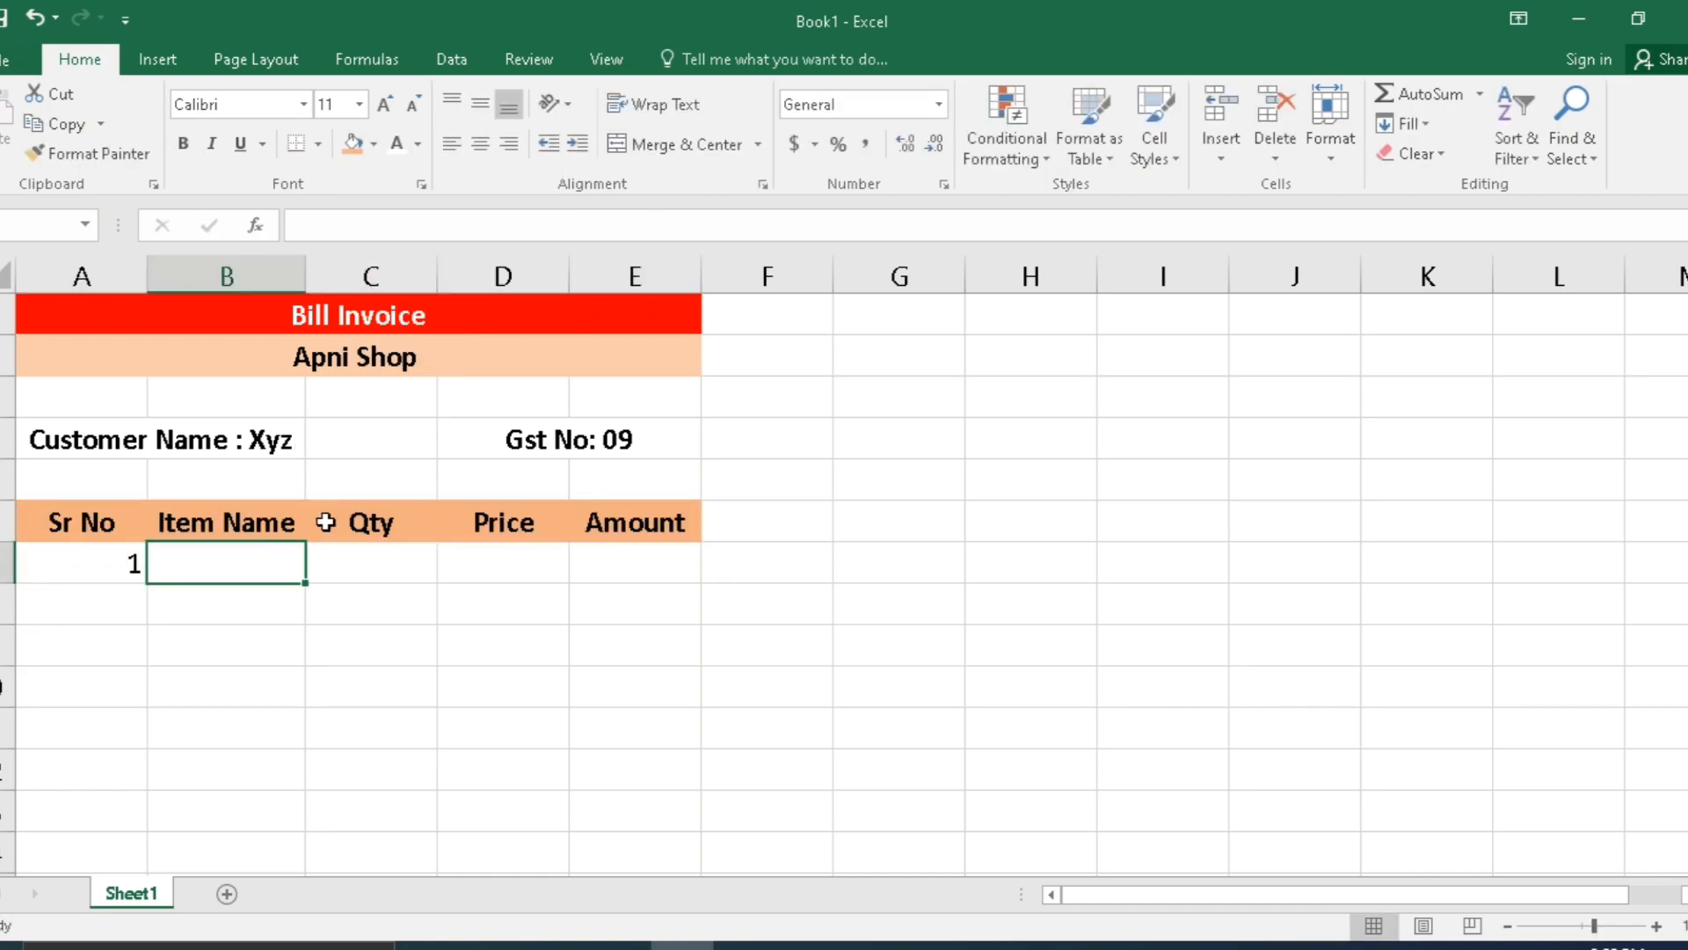
{"action": "type", "text": "Mouse"}
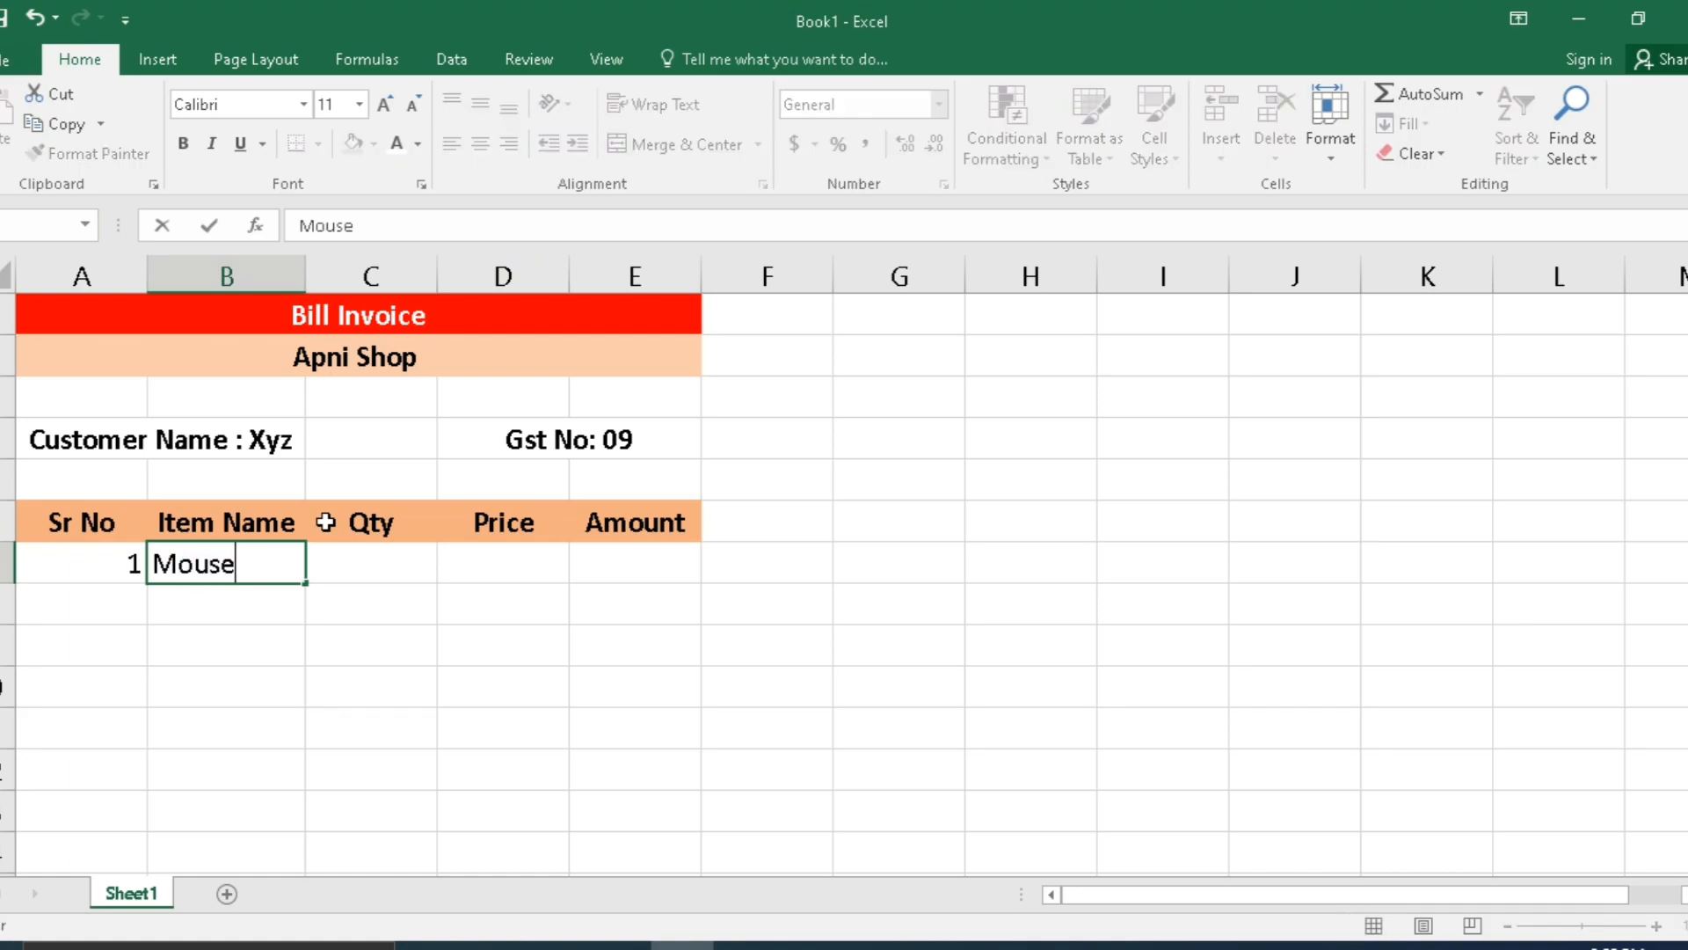
{"action": "key", "text": "Tab"}
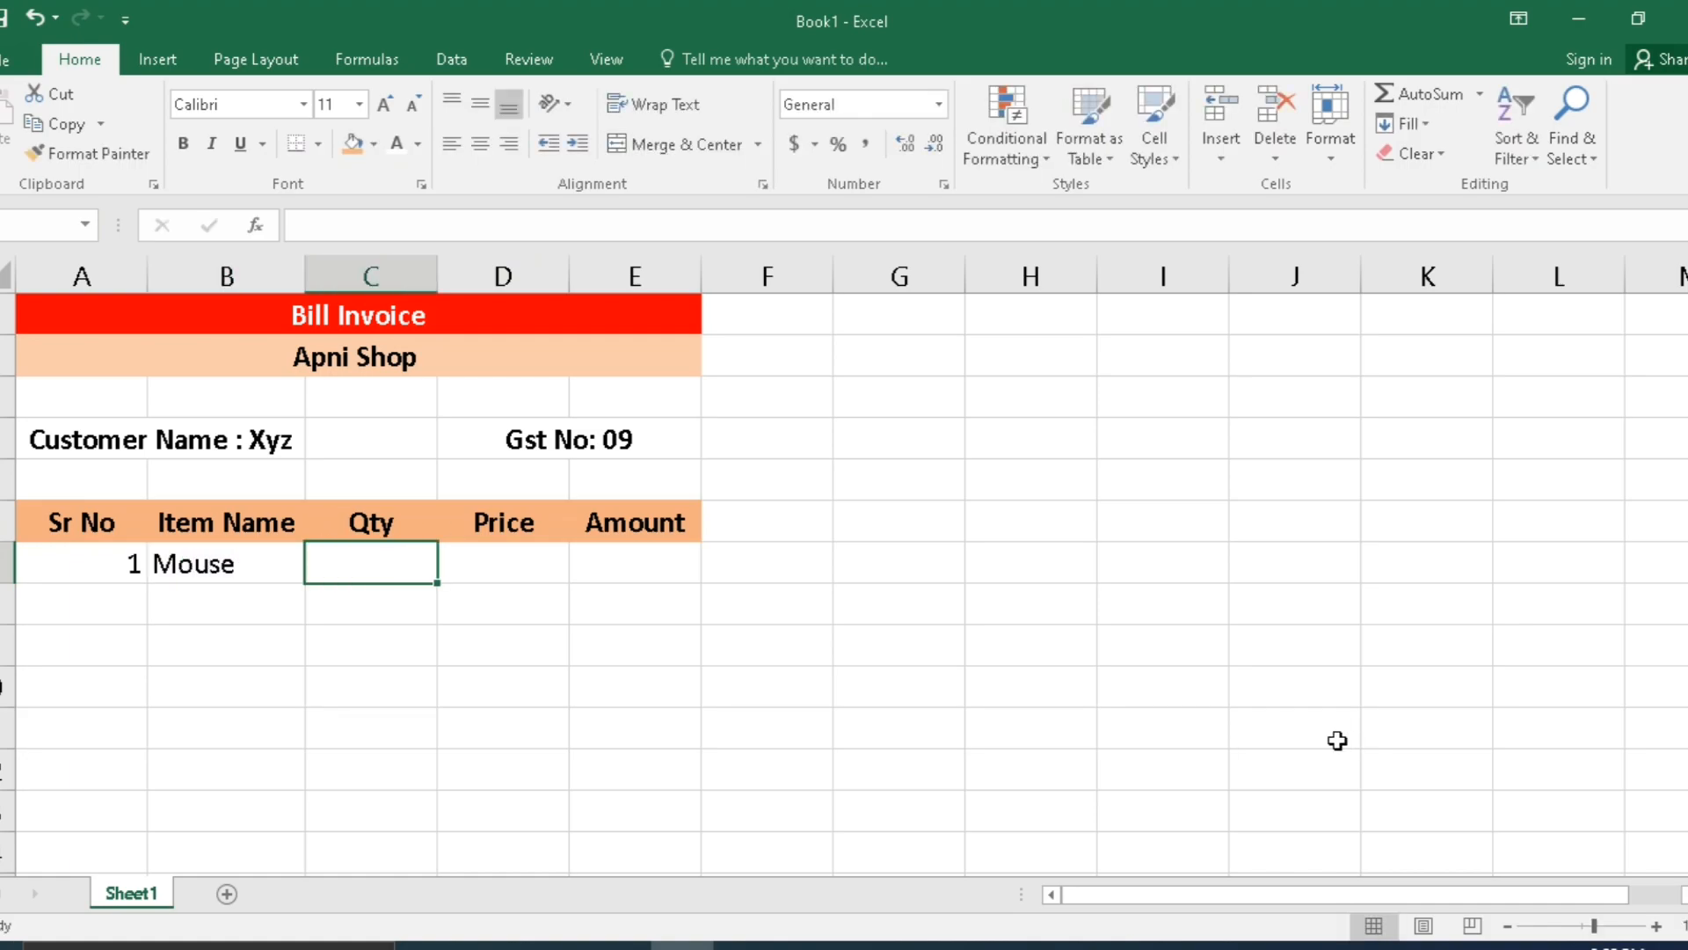
{"action": "type", "text": "10"}
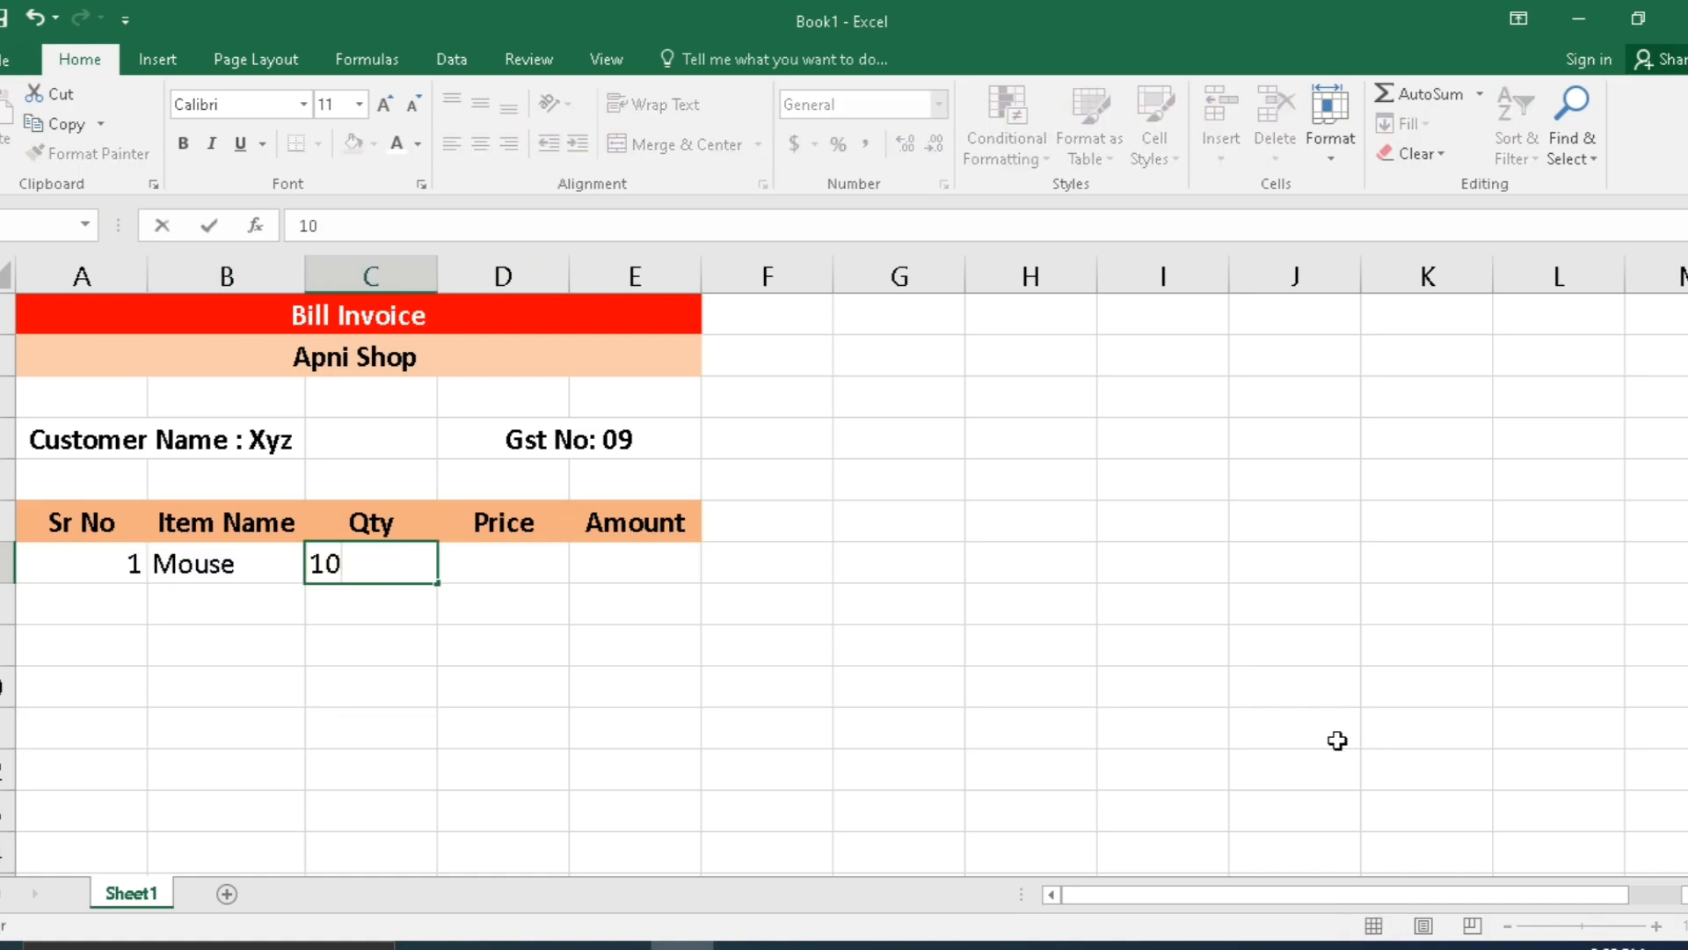
{"action": "key", "text": "Tab"}
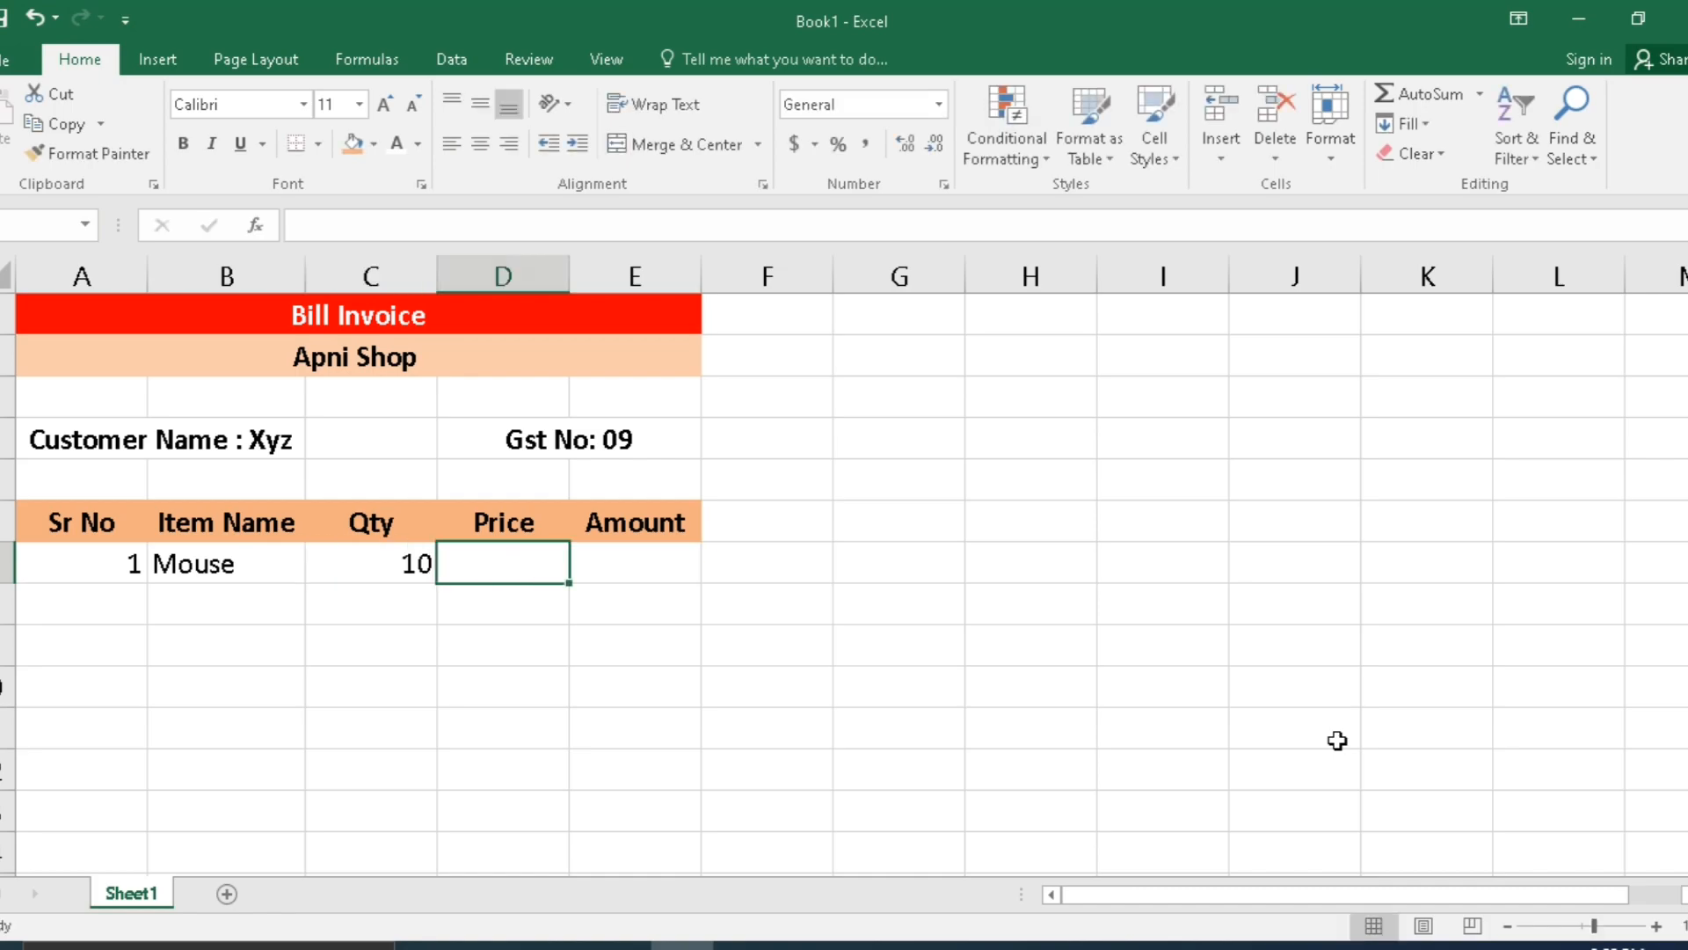
{"action": "type", "text": "250"}
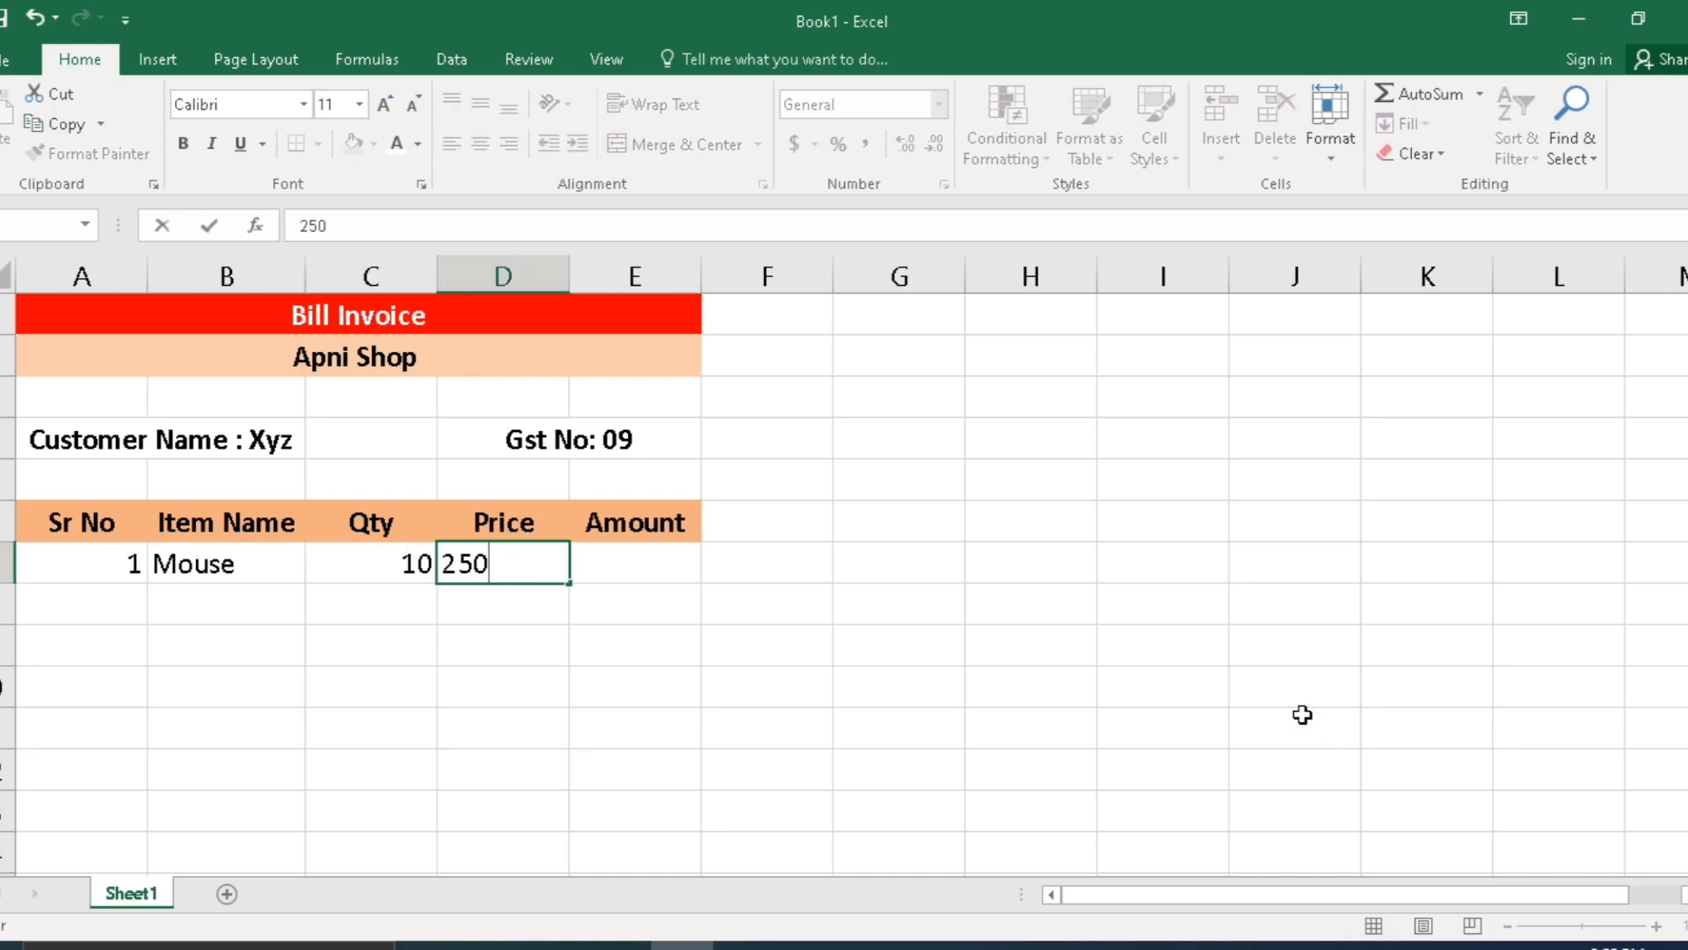
- Enter the second item in row 8: Sr No 2, Keyboard, quantity 10, price 300
{"action": "left_click", "coordinate": [79, 613]}
{"action": "type", "text": "2"}
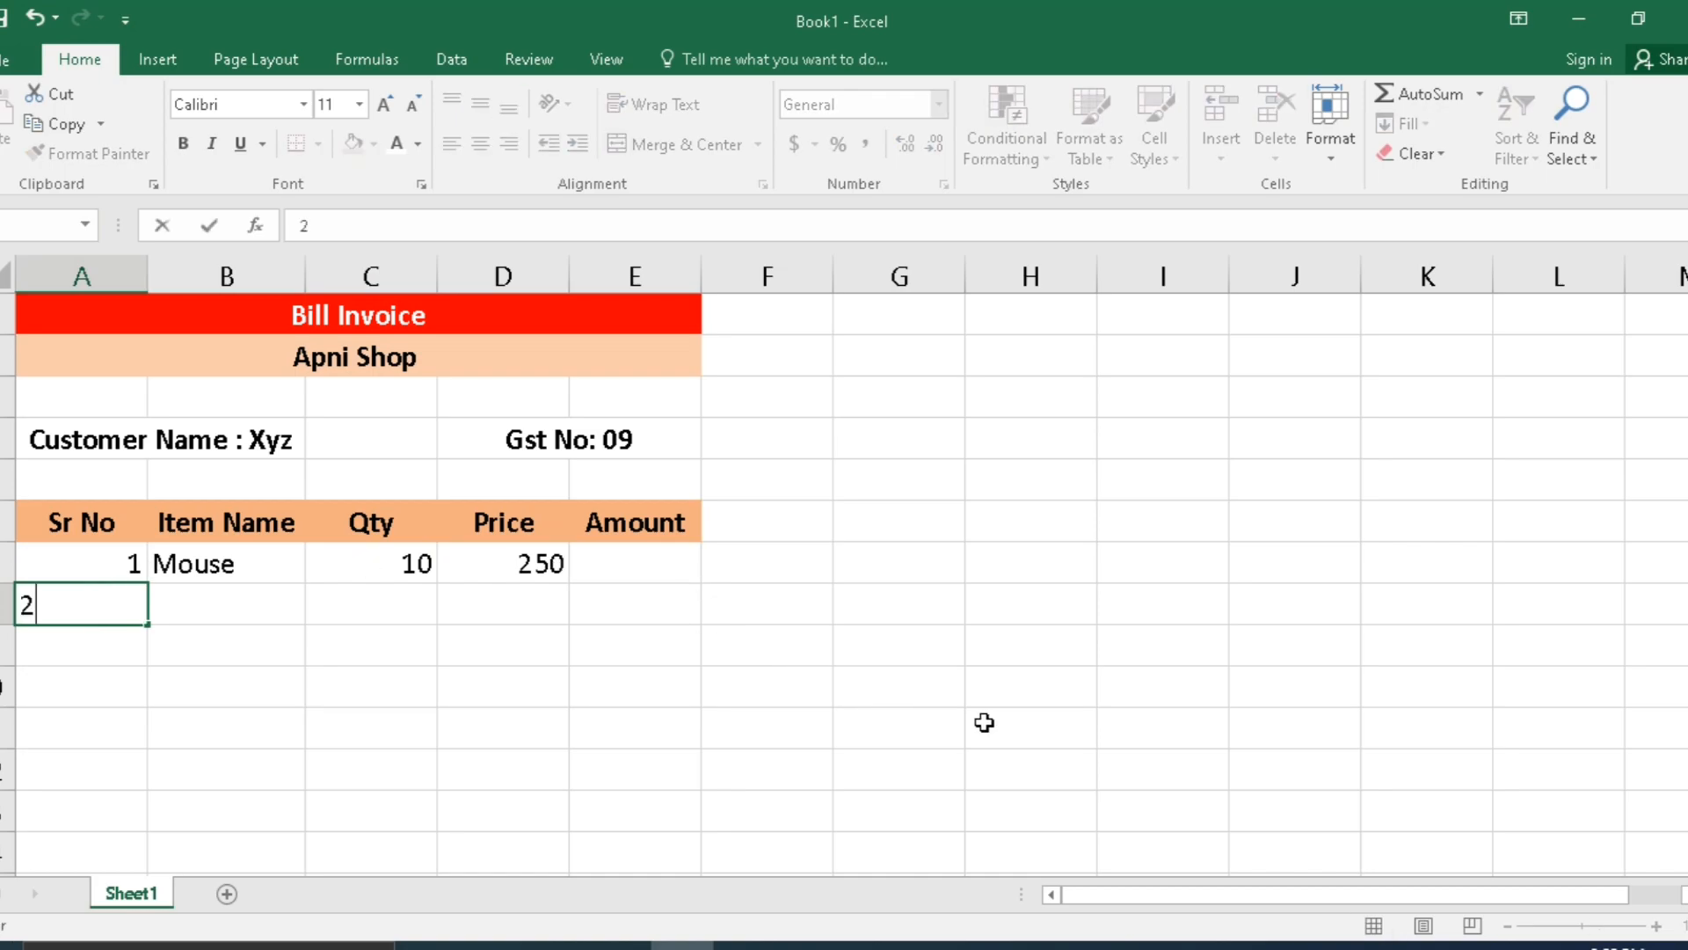
{"action": "key", "text": "Tab"}
{"action": "type", "text": "K"}
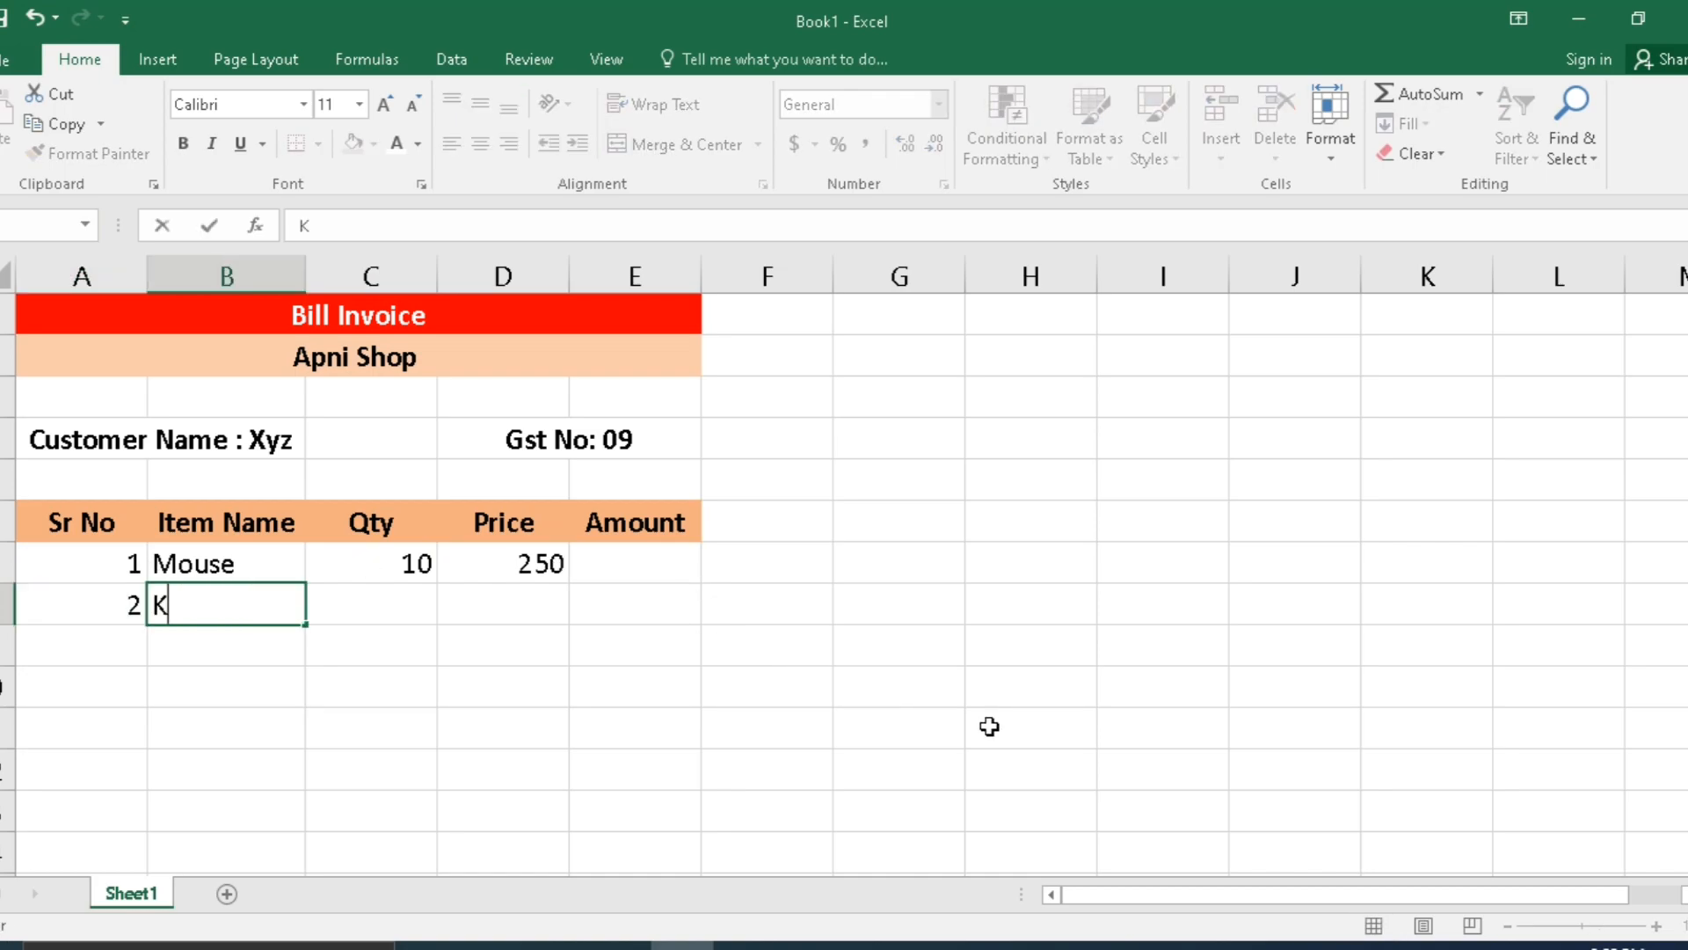
{"action": "type", "text": "eyboard"}
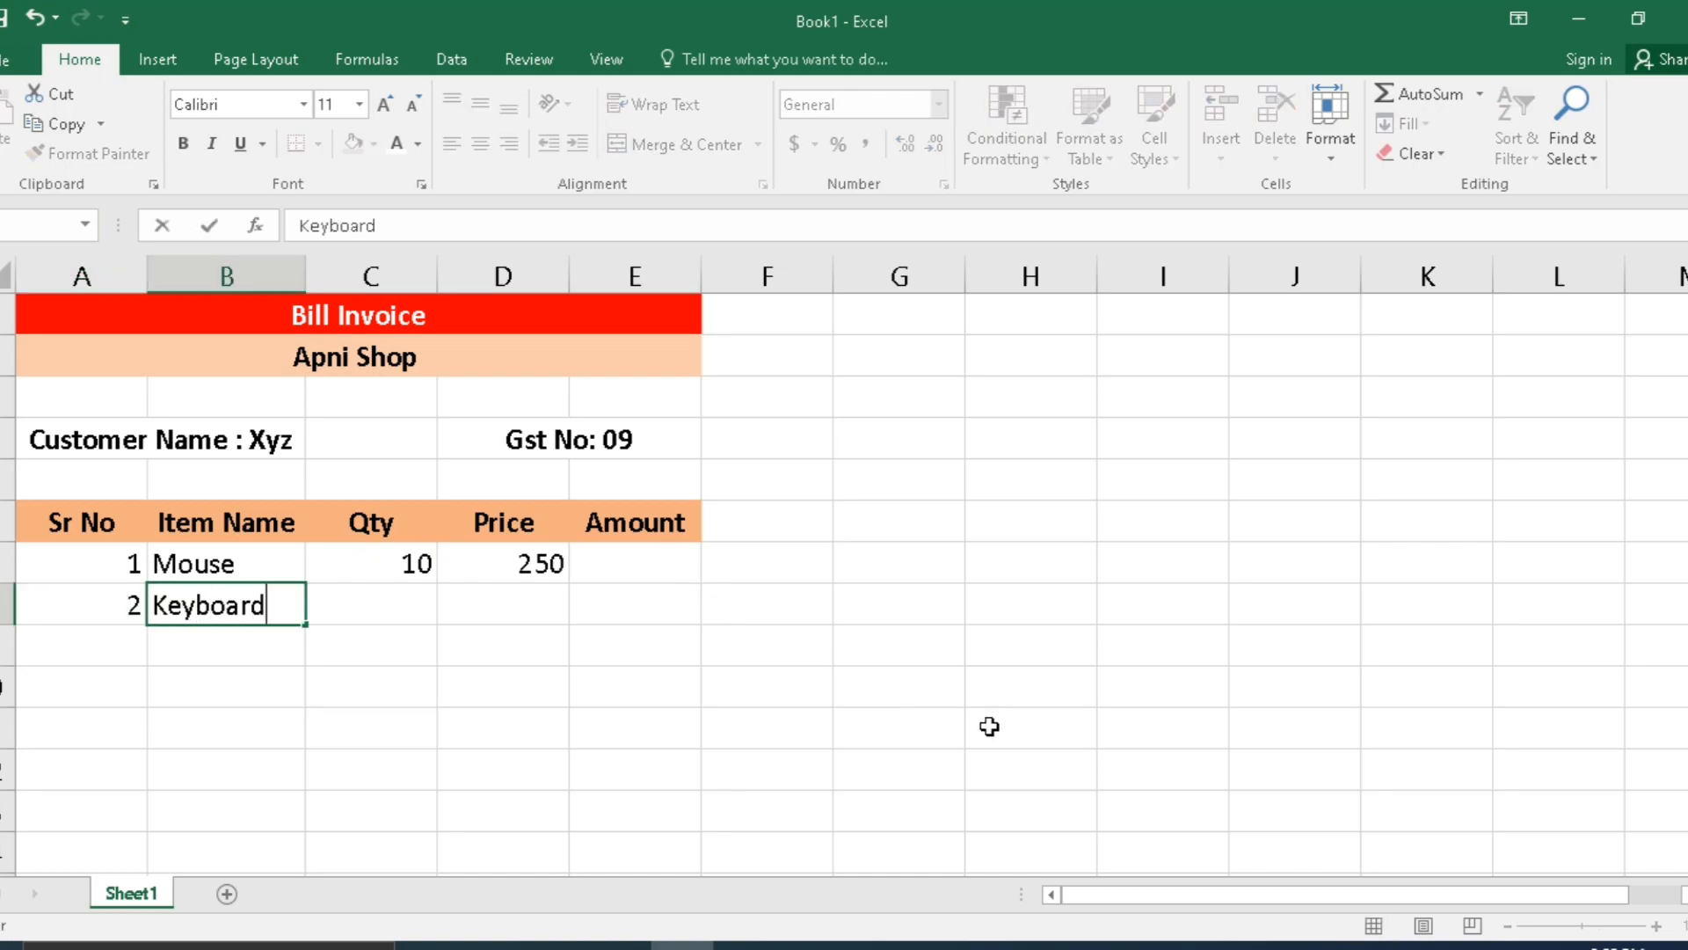
{"action": "key", "text": "Tab"}
{"action": "type", "text": "1"}
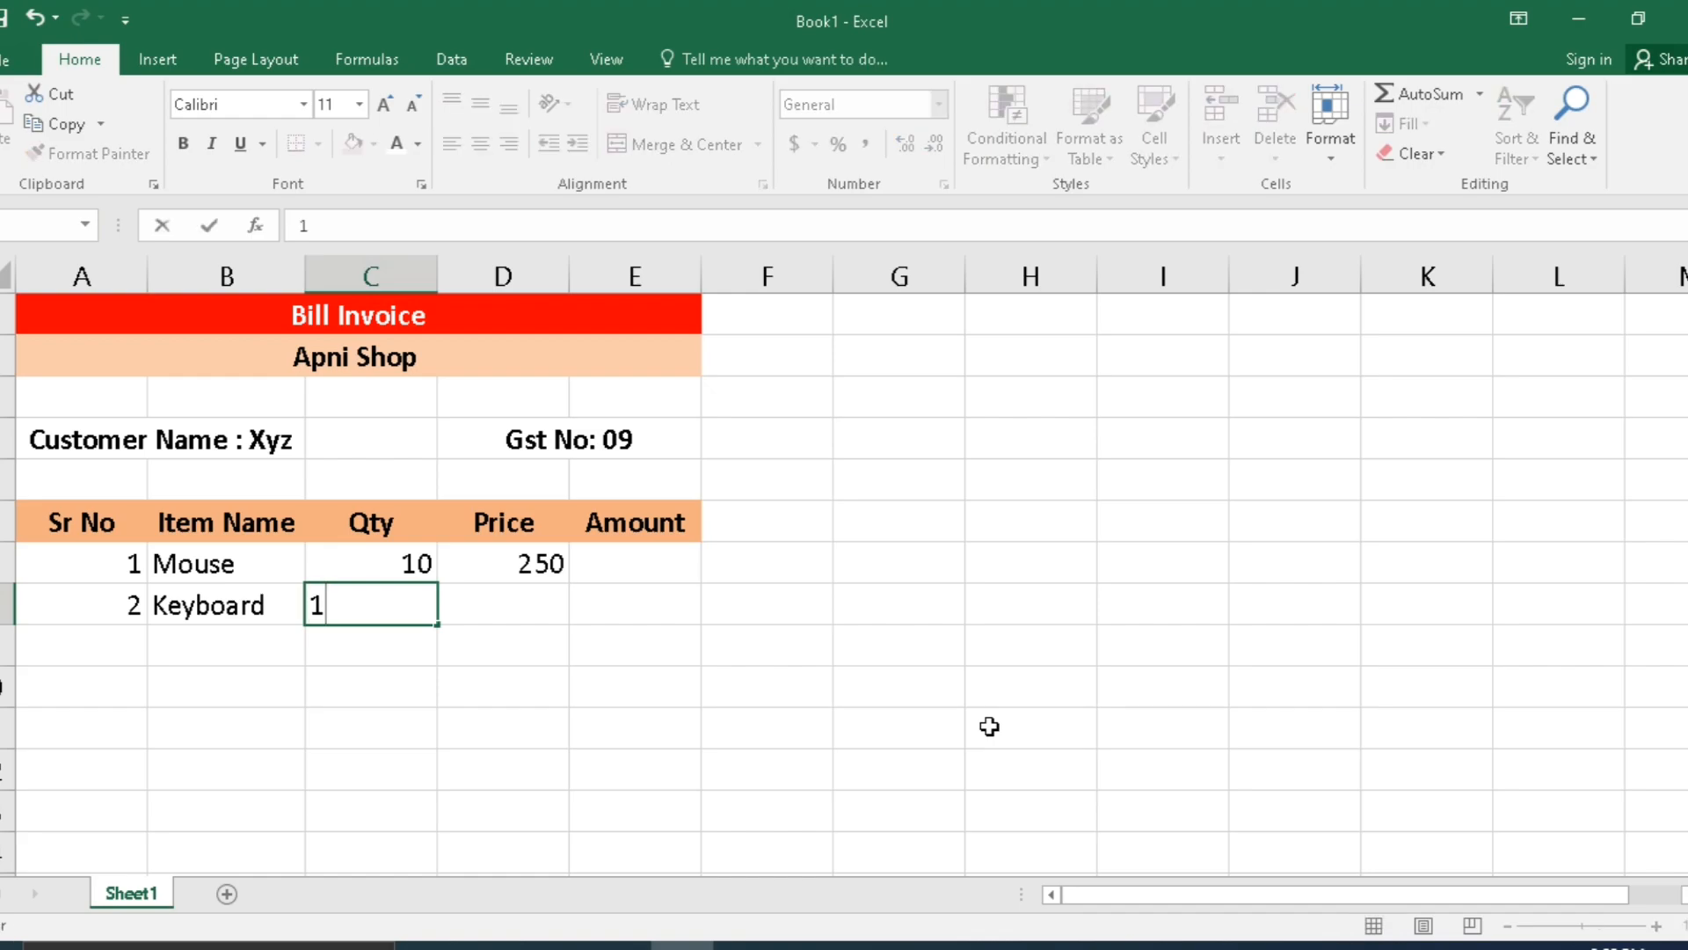
{"action": "key", "text": "Tab"}
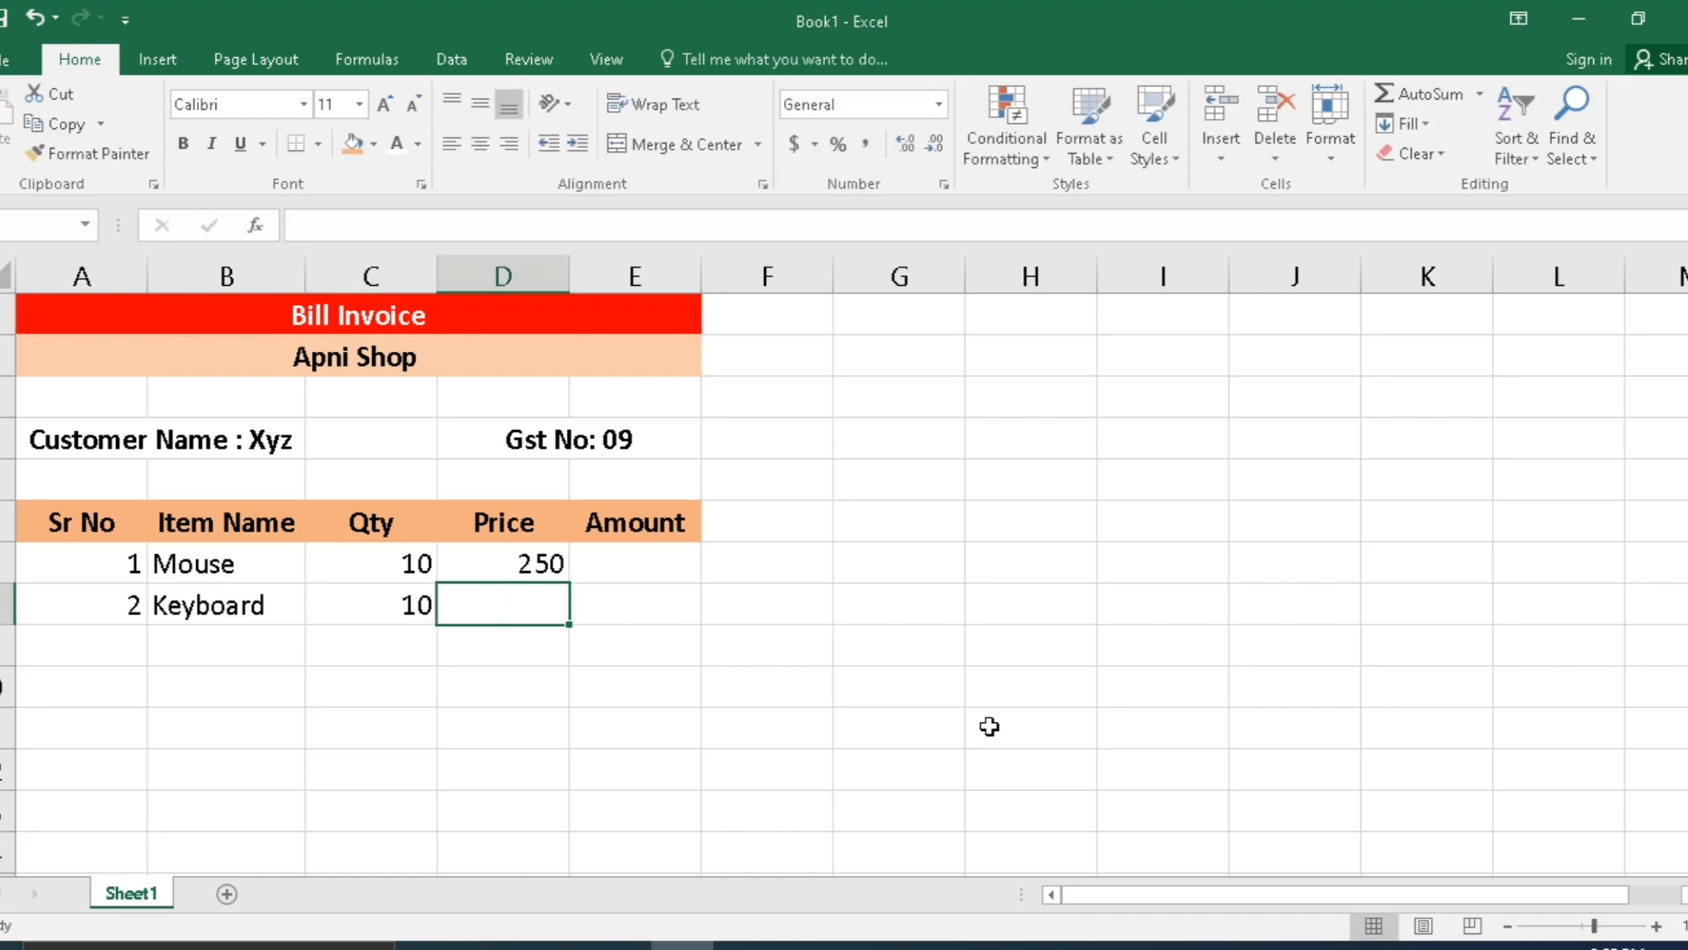
{"action": "type", "text": "300"}
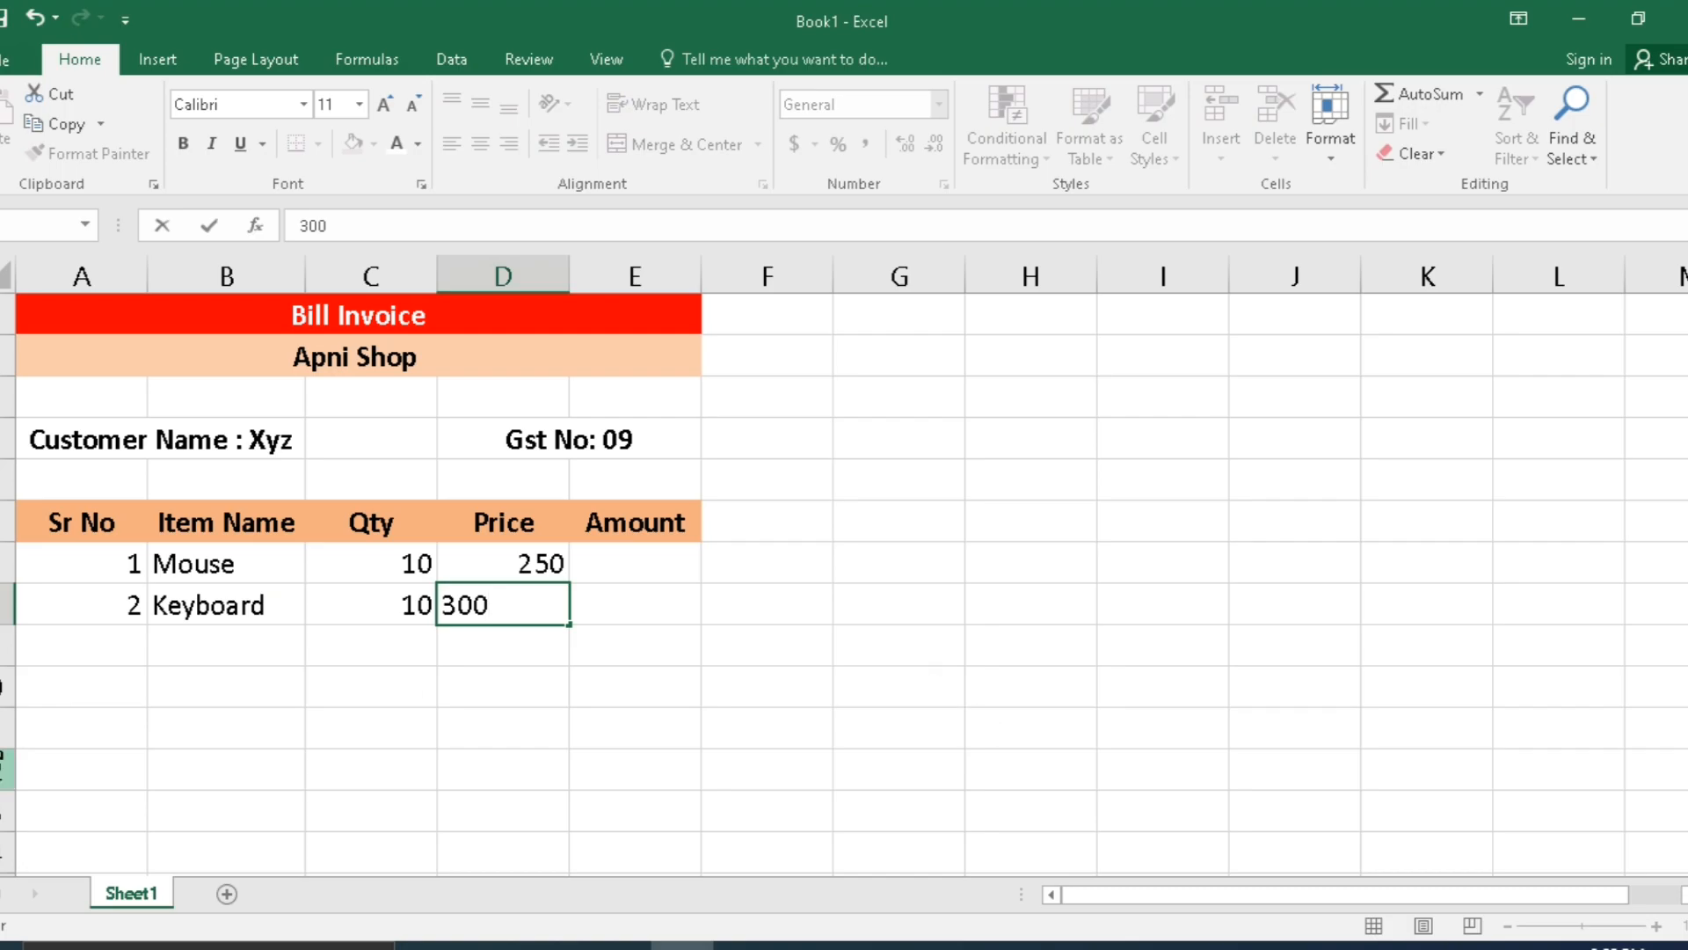
{"action": "left_click", "coordinate": [7, 769]}
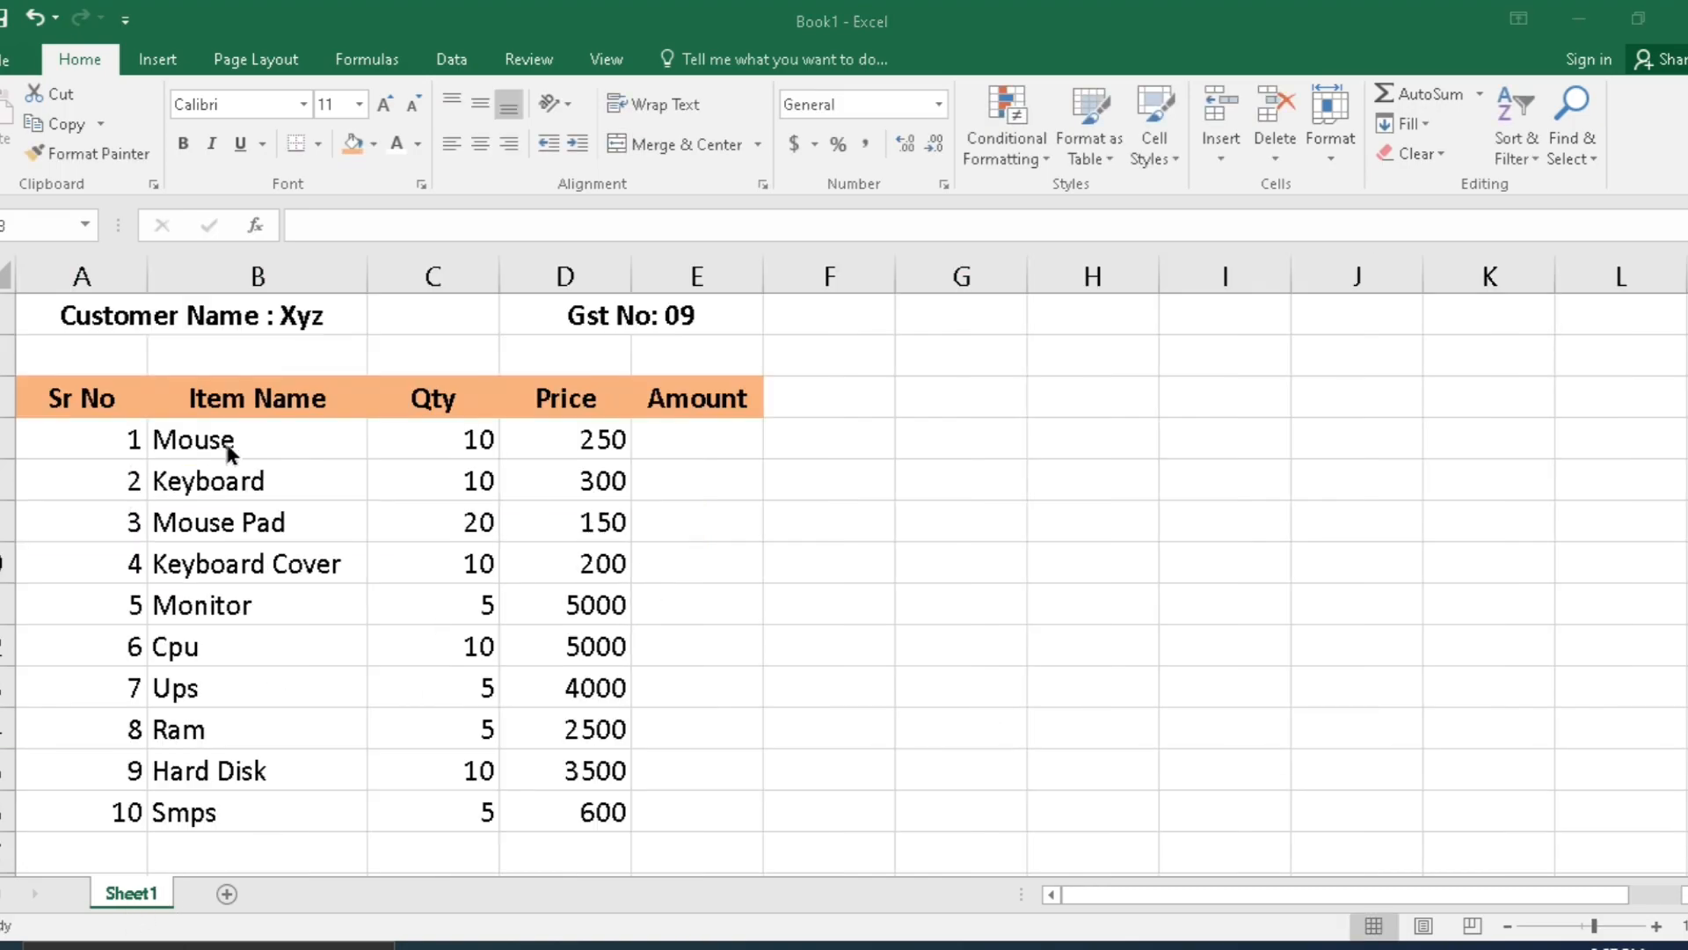
- Calculate the Mouse amount in E7 from its quantity and price with the formula =PRODUCT(C7,D7)
{"action": "left_click_drag", "start_coordinate": [130, 436], "coordinate": [621, 817]}
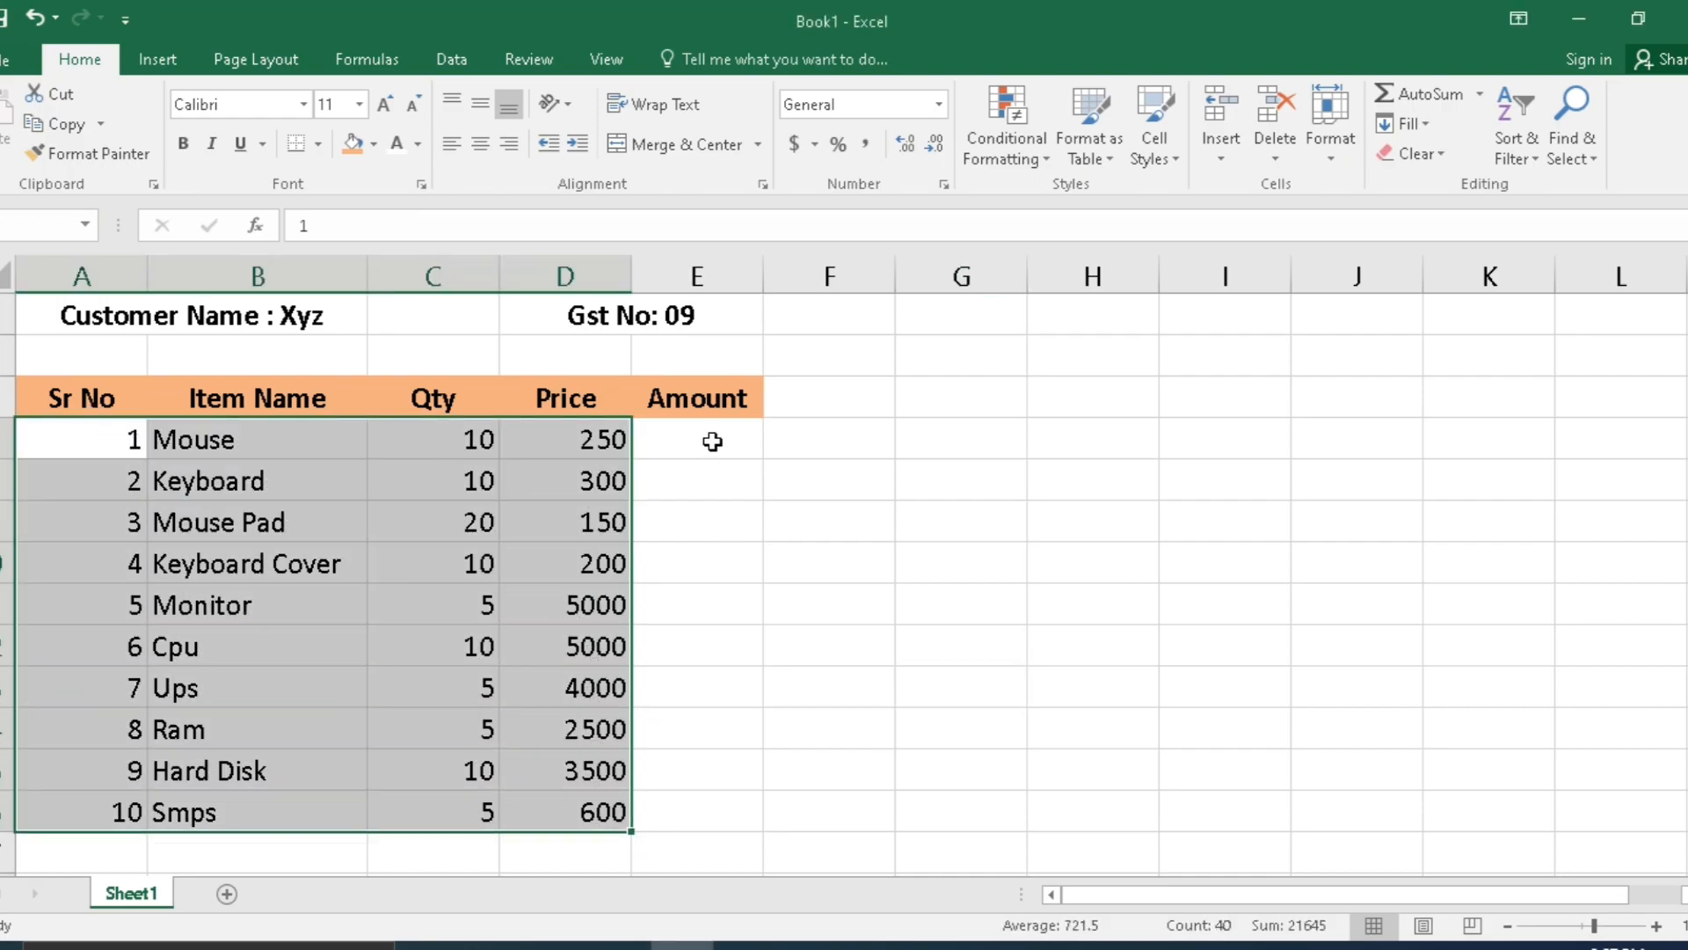
{"action": "left_click", "coordinate": [711, 440]}
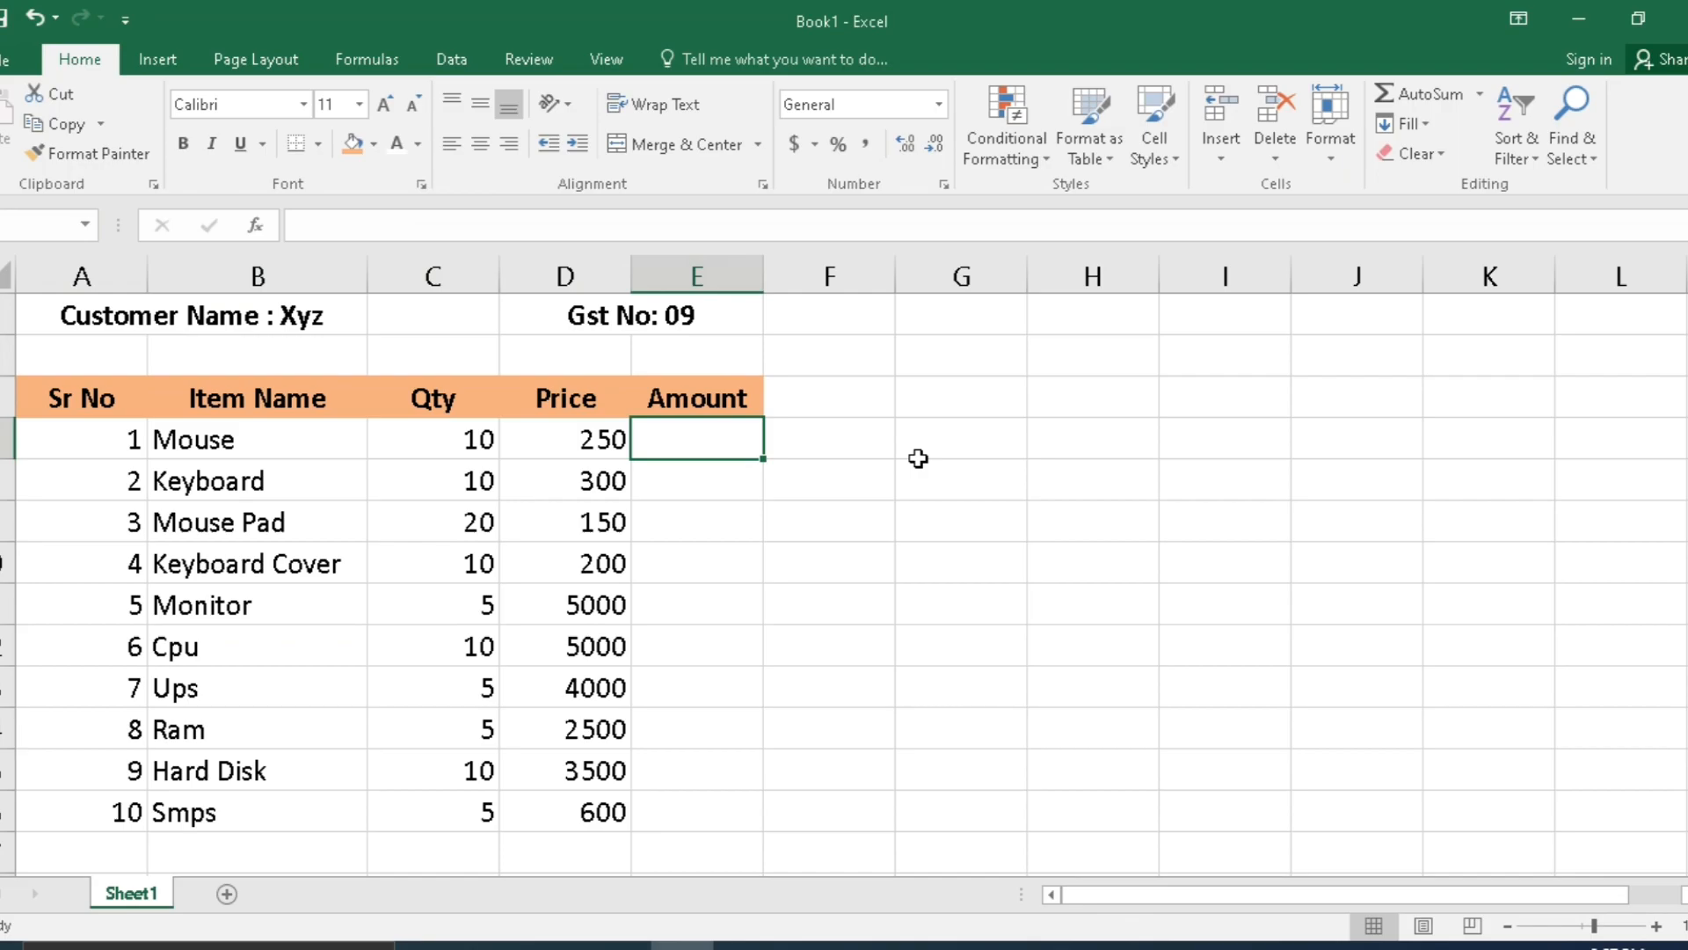
{"action": "type", "text": "=prod"}
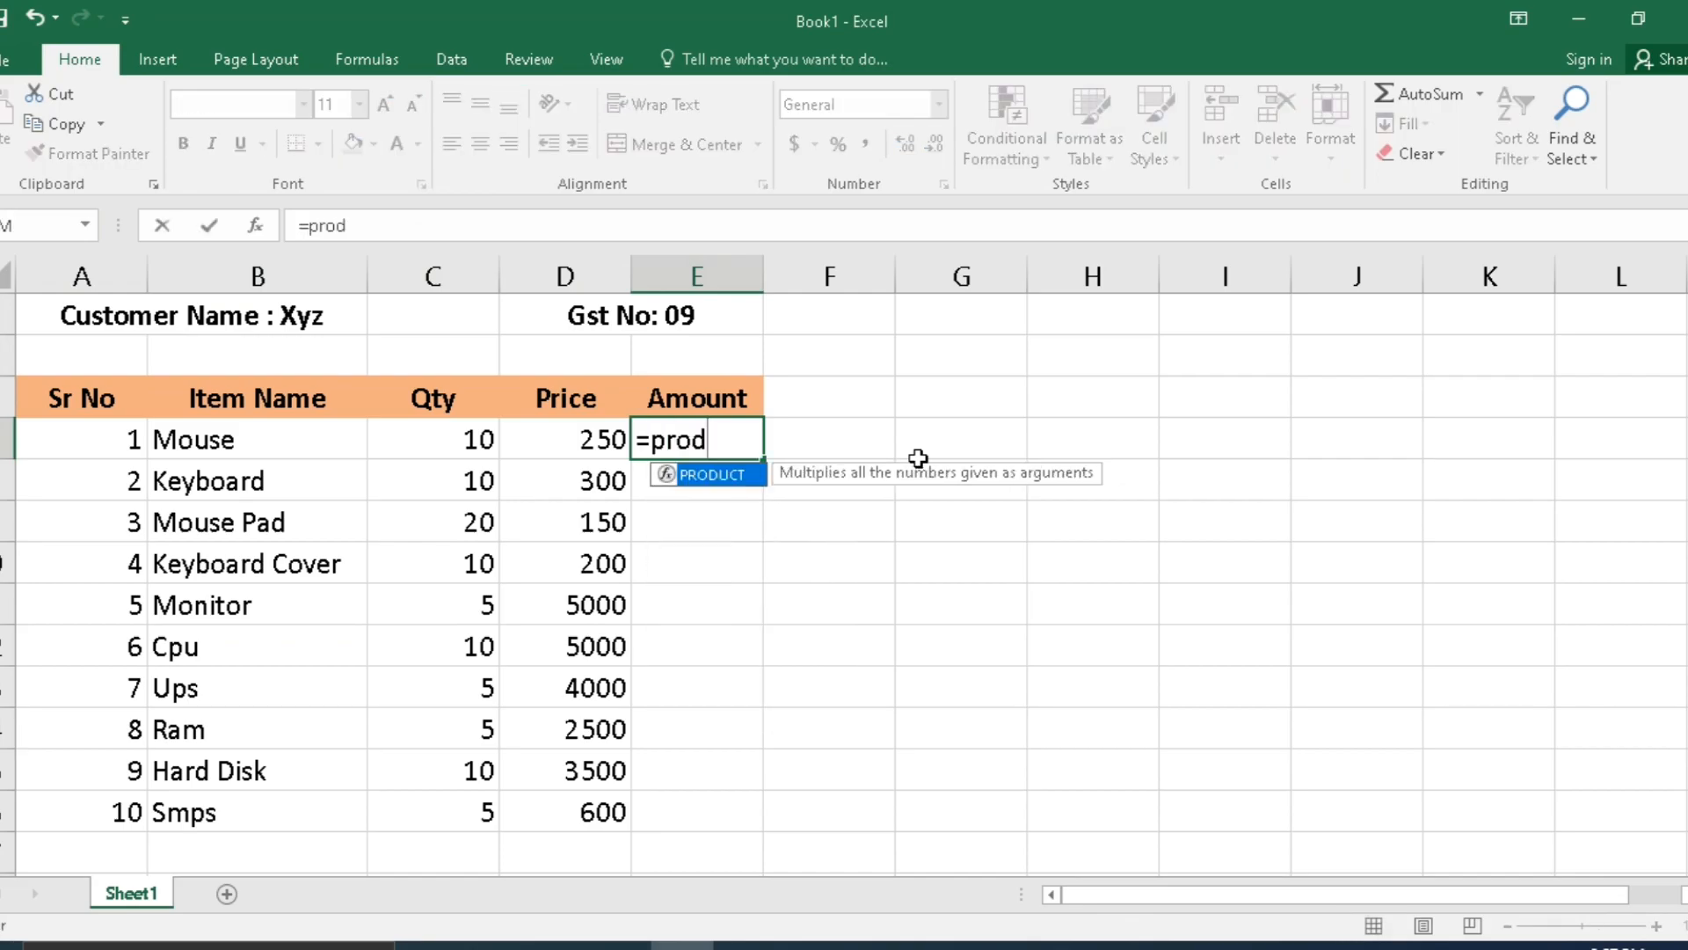
{"action": "key", "text": "Tab"}
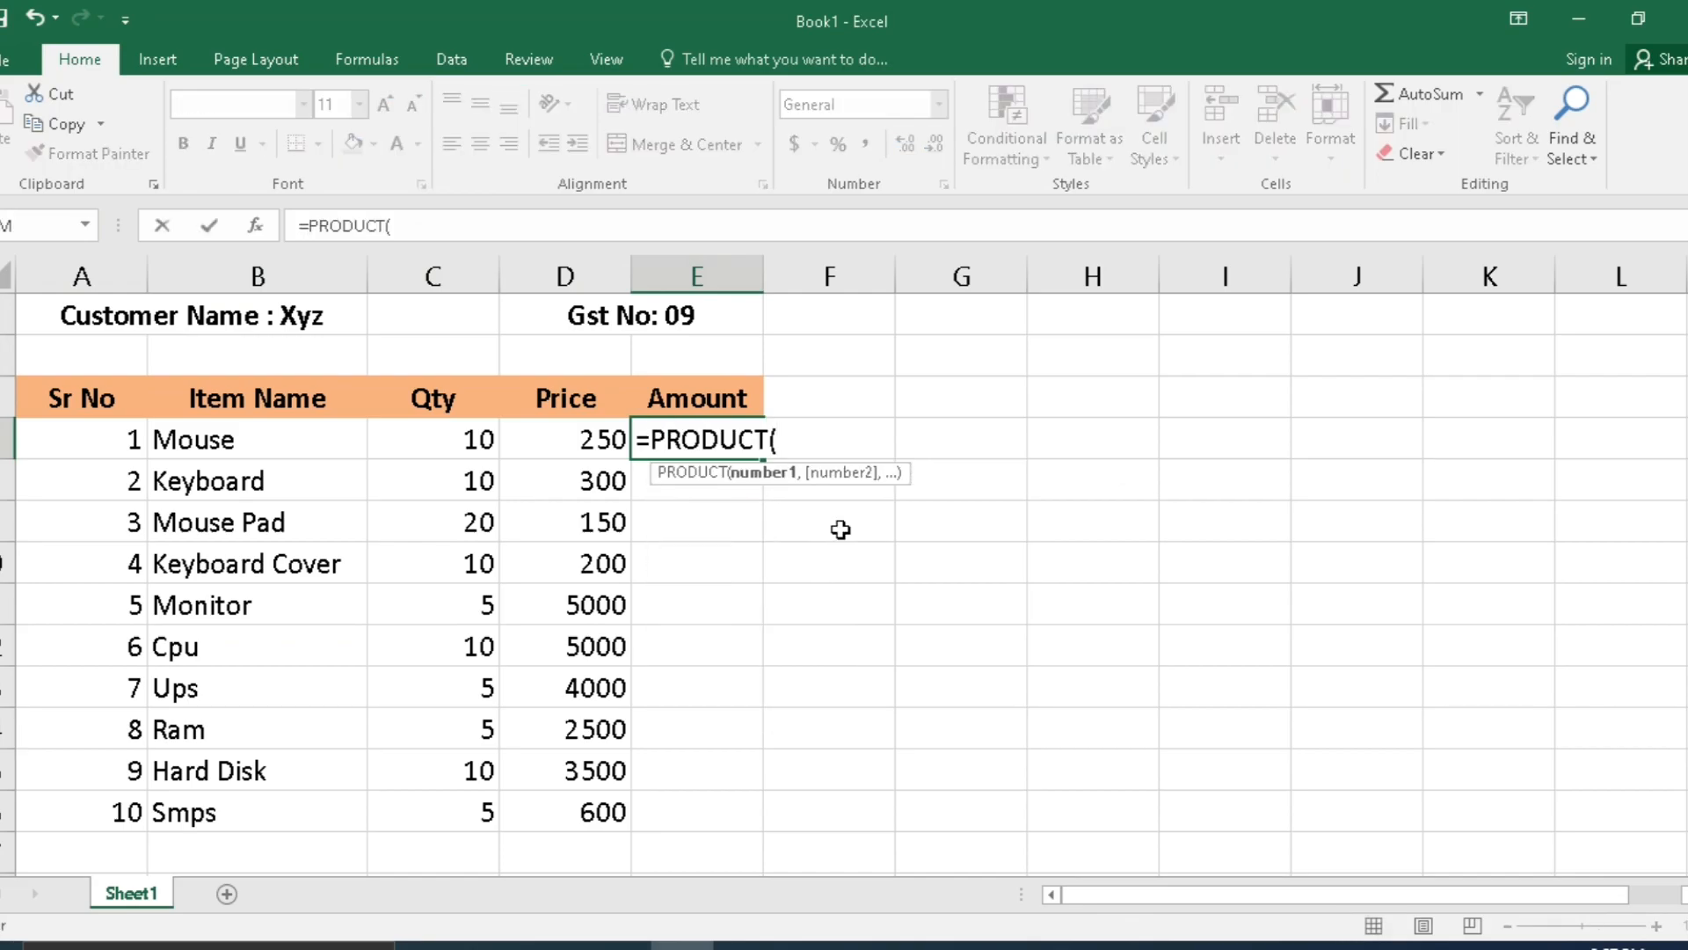
{"action": "left_click", "coordinate": [434, 439]}
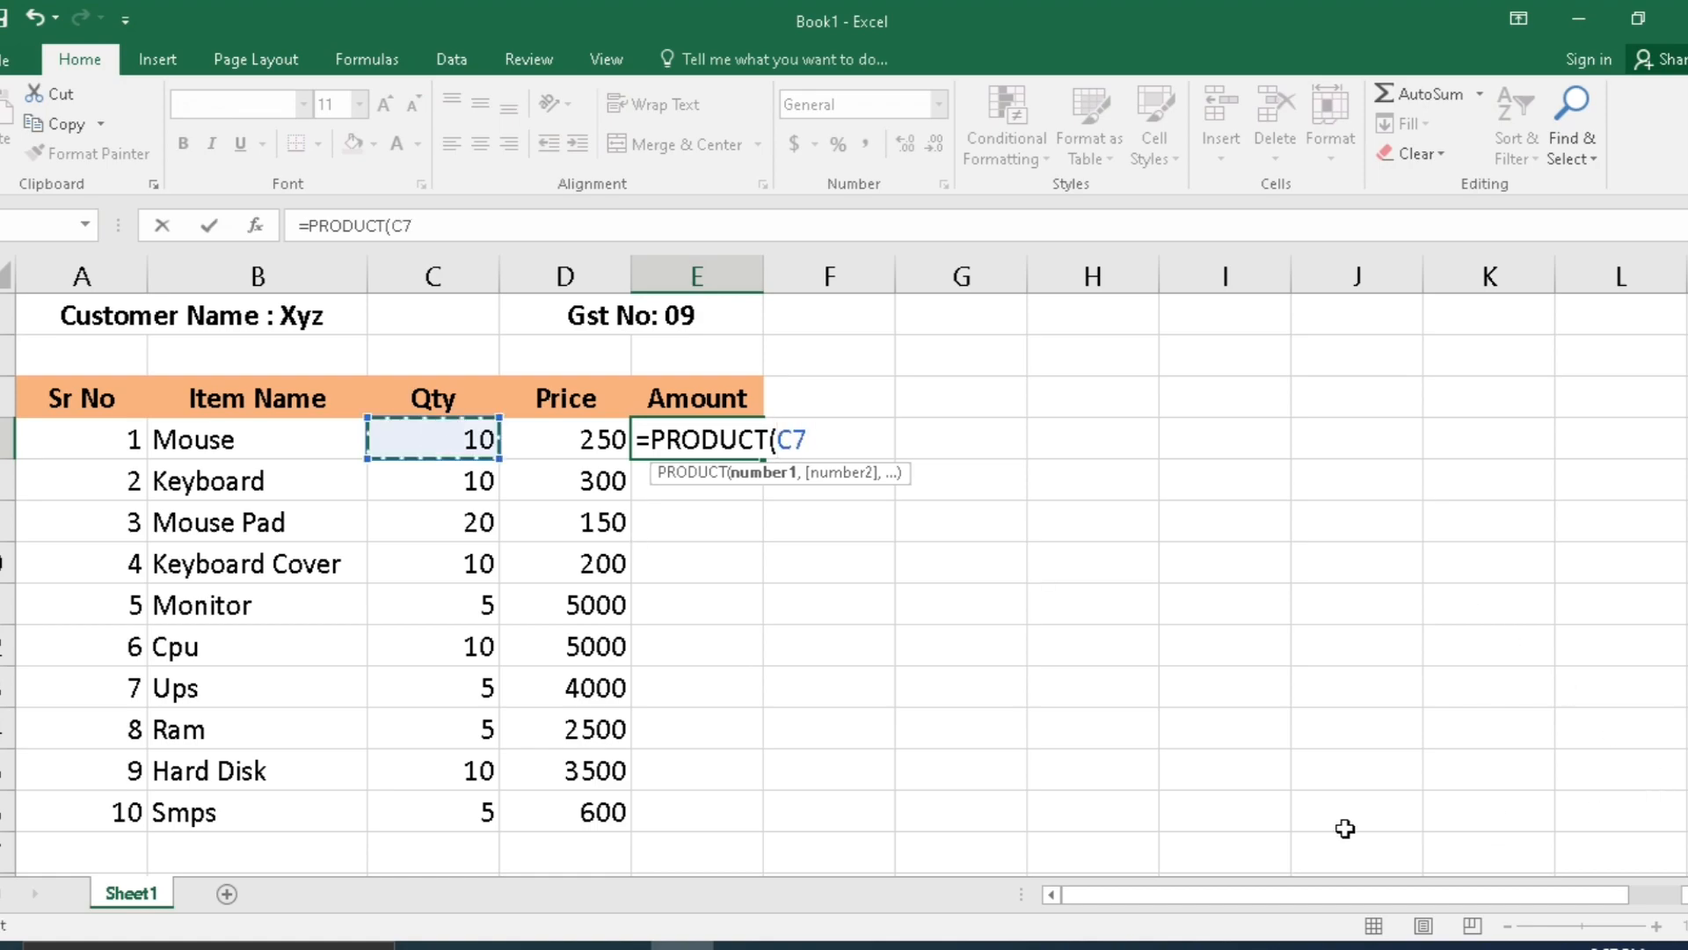
{"action": "type", "text": ","}
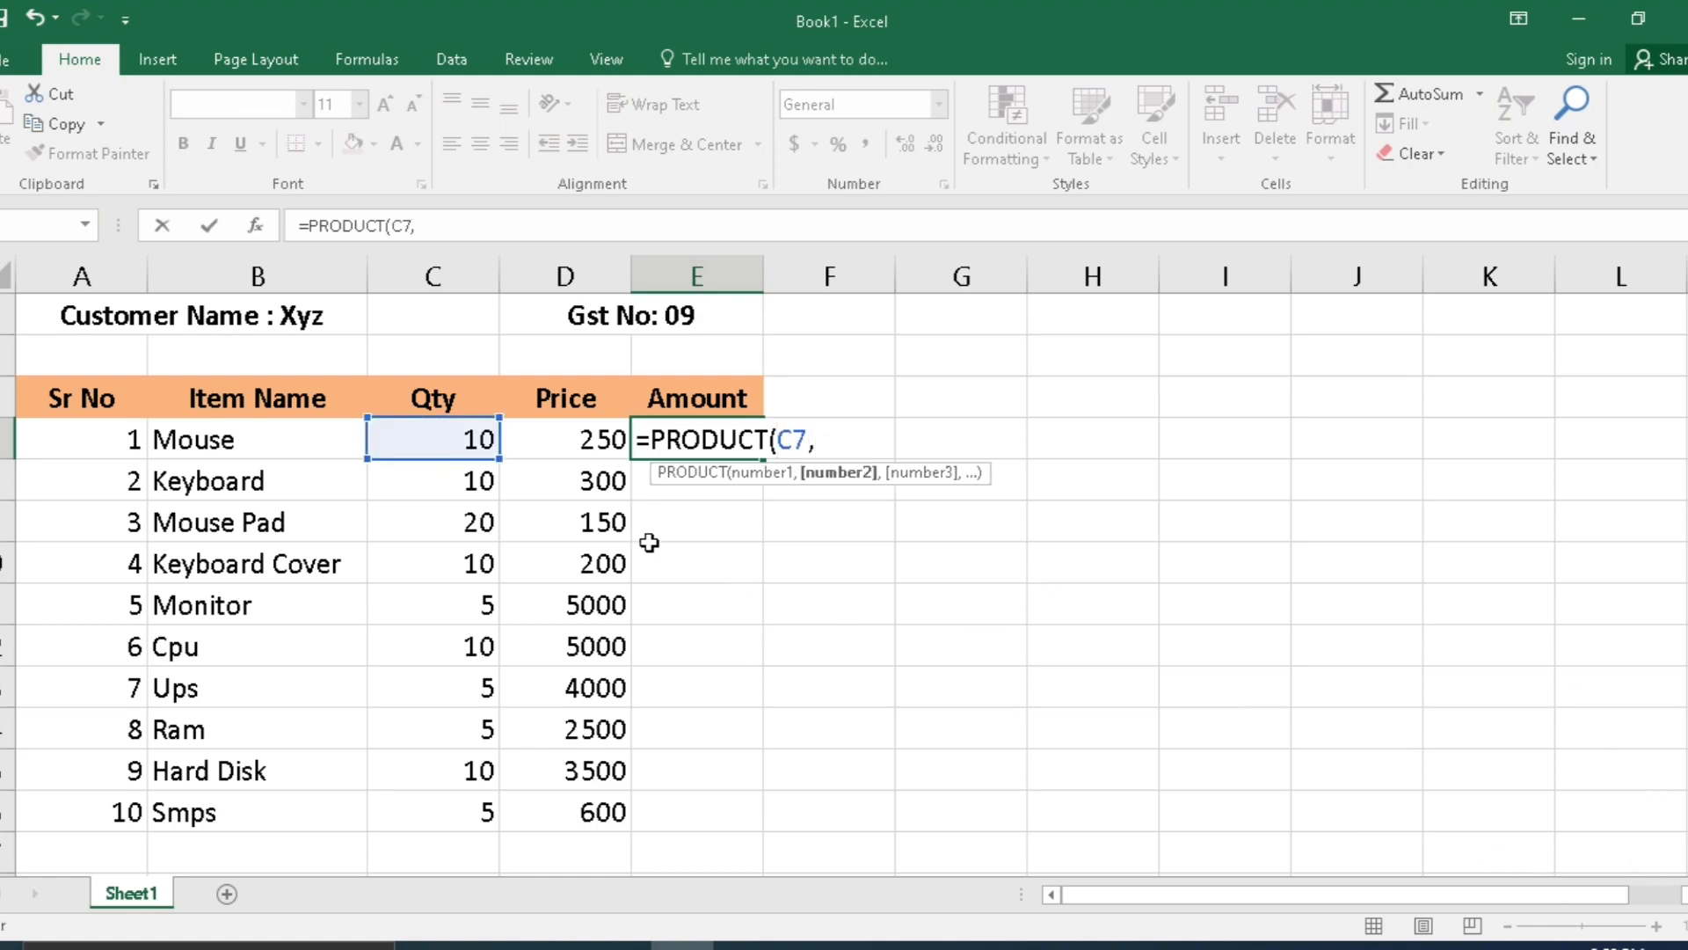
{"action": "left_click", "coordinate": [537, 431]}
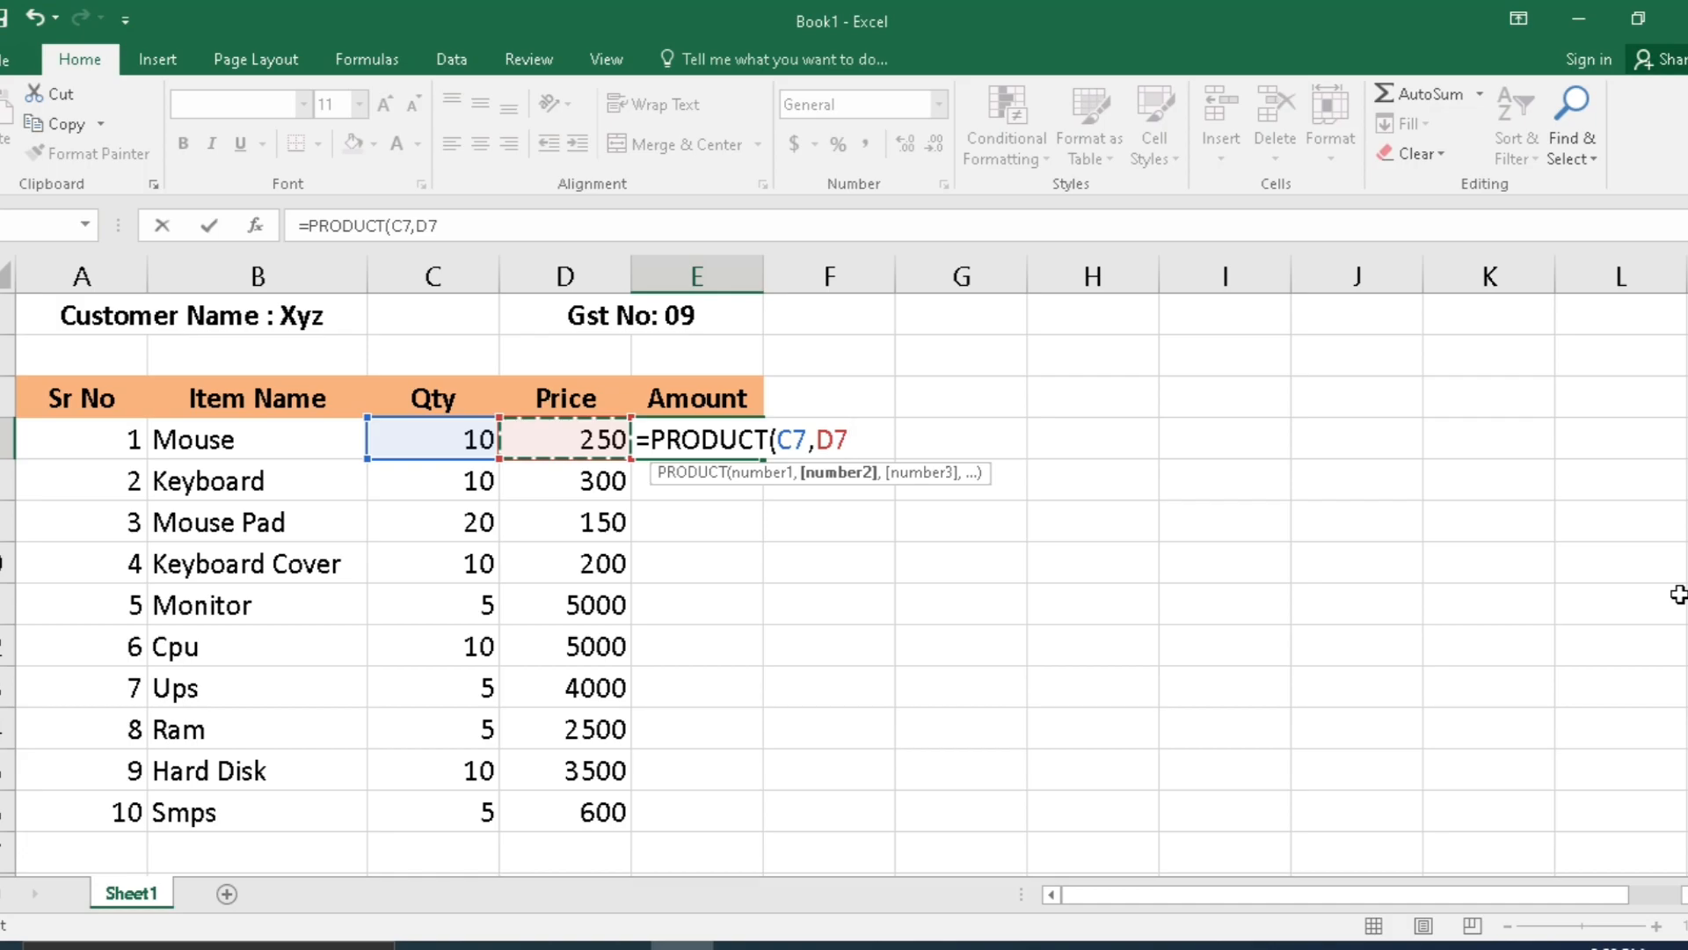
{"action": "key", "text": "Return"}
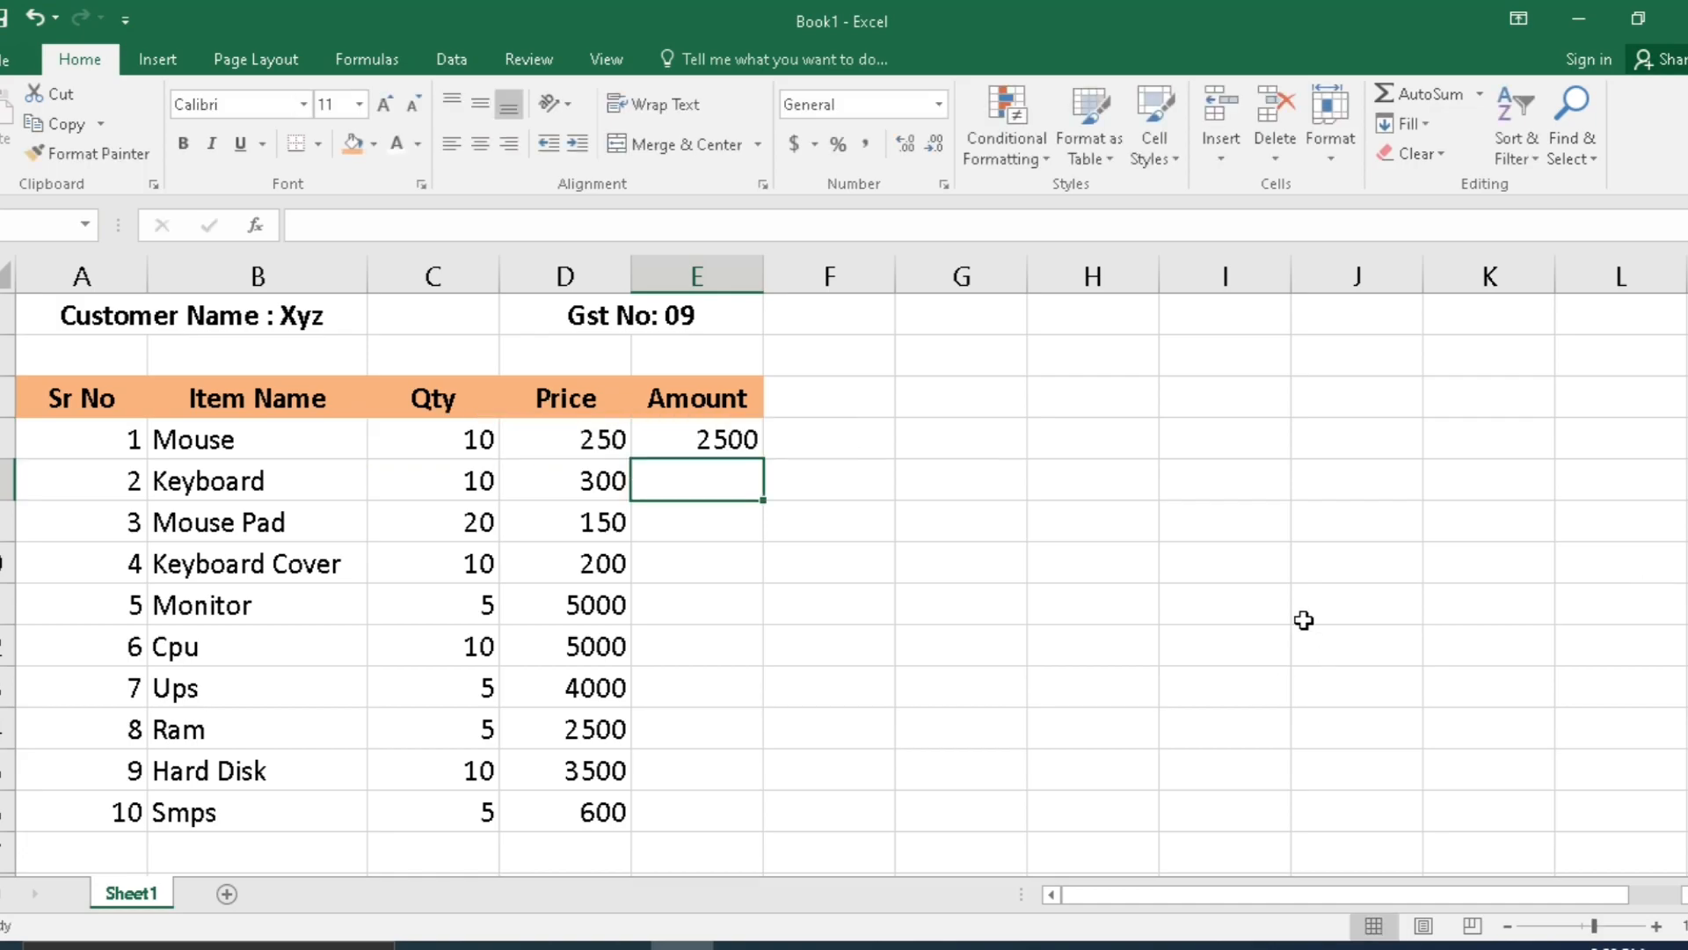
- Fill the PRODUCT formula from E7 down to E16 for all the remaining items
{"action": "left_click", "coordinate": [222, 445]}
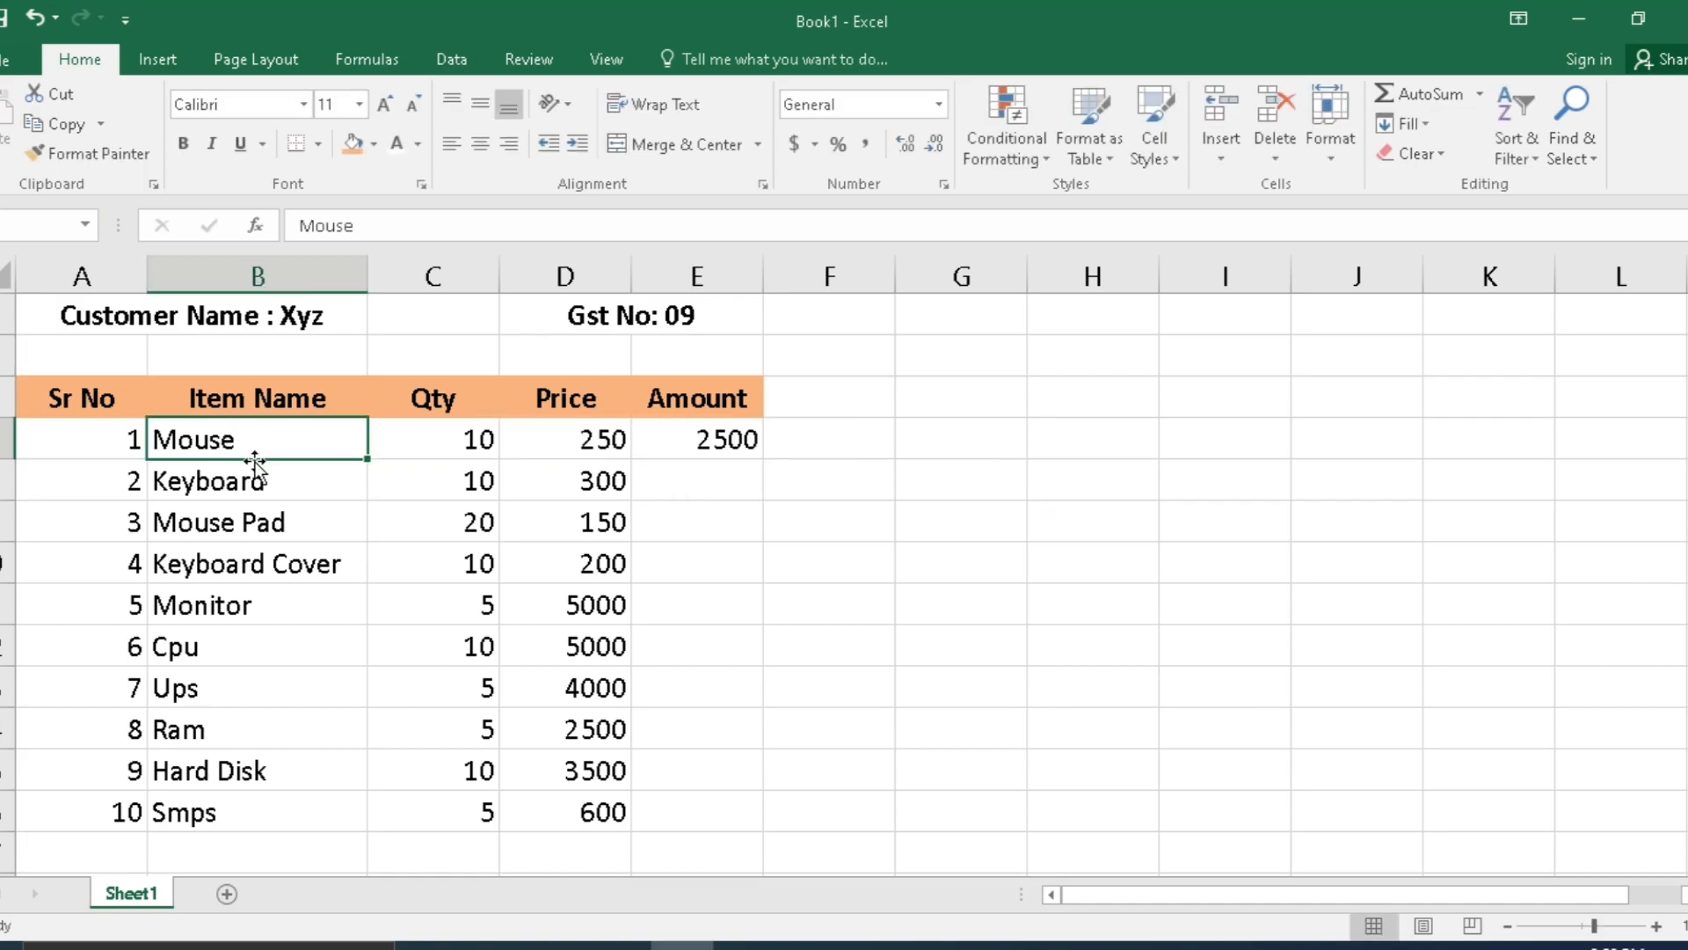
{"action": "left_click", "coordinate": [723, 436]}
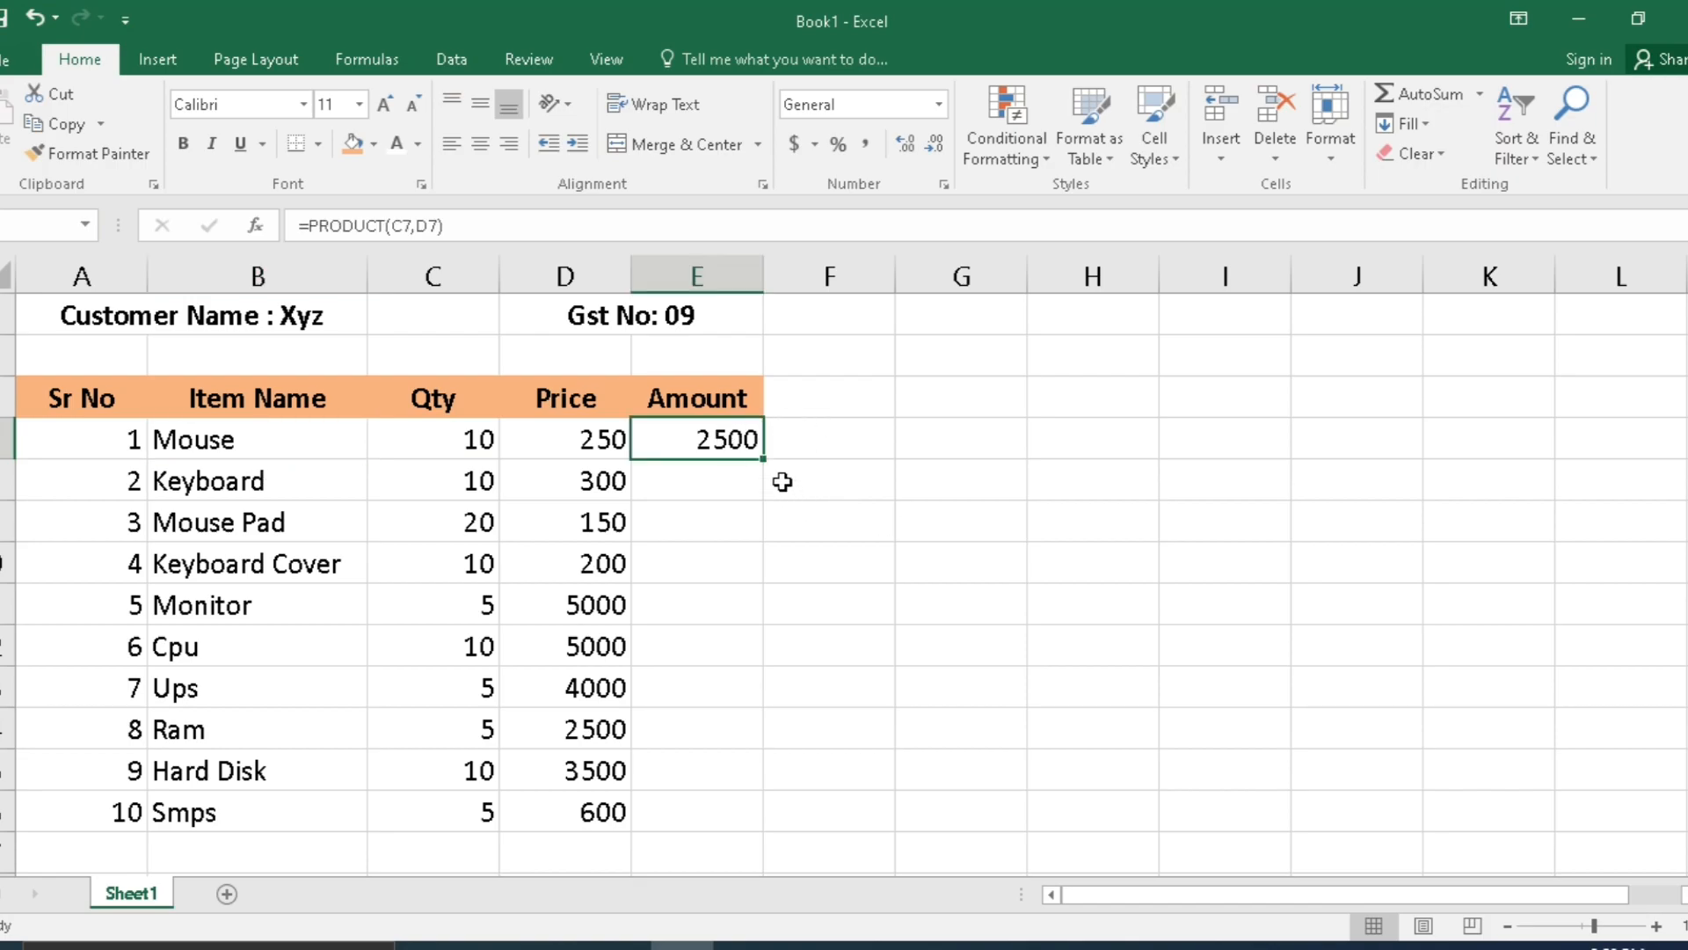
{"action": "left_click_drag", "start_coordinate": [763, 458], "coordinate": [764, 822]}
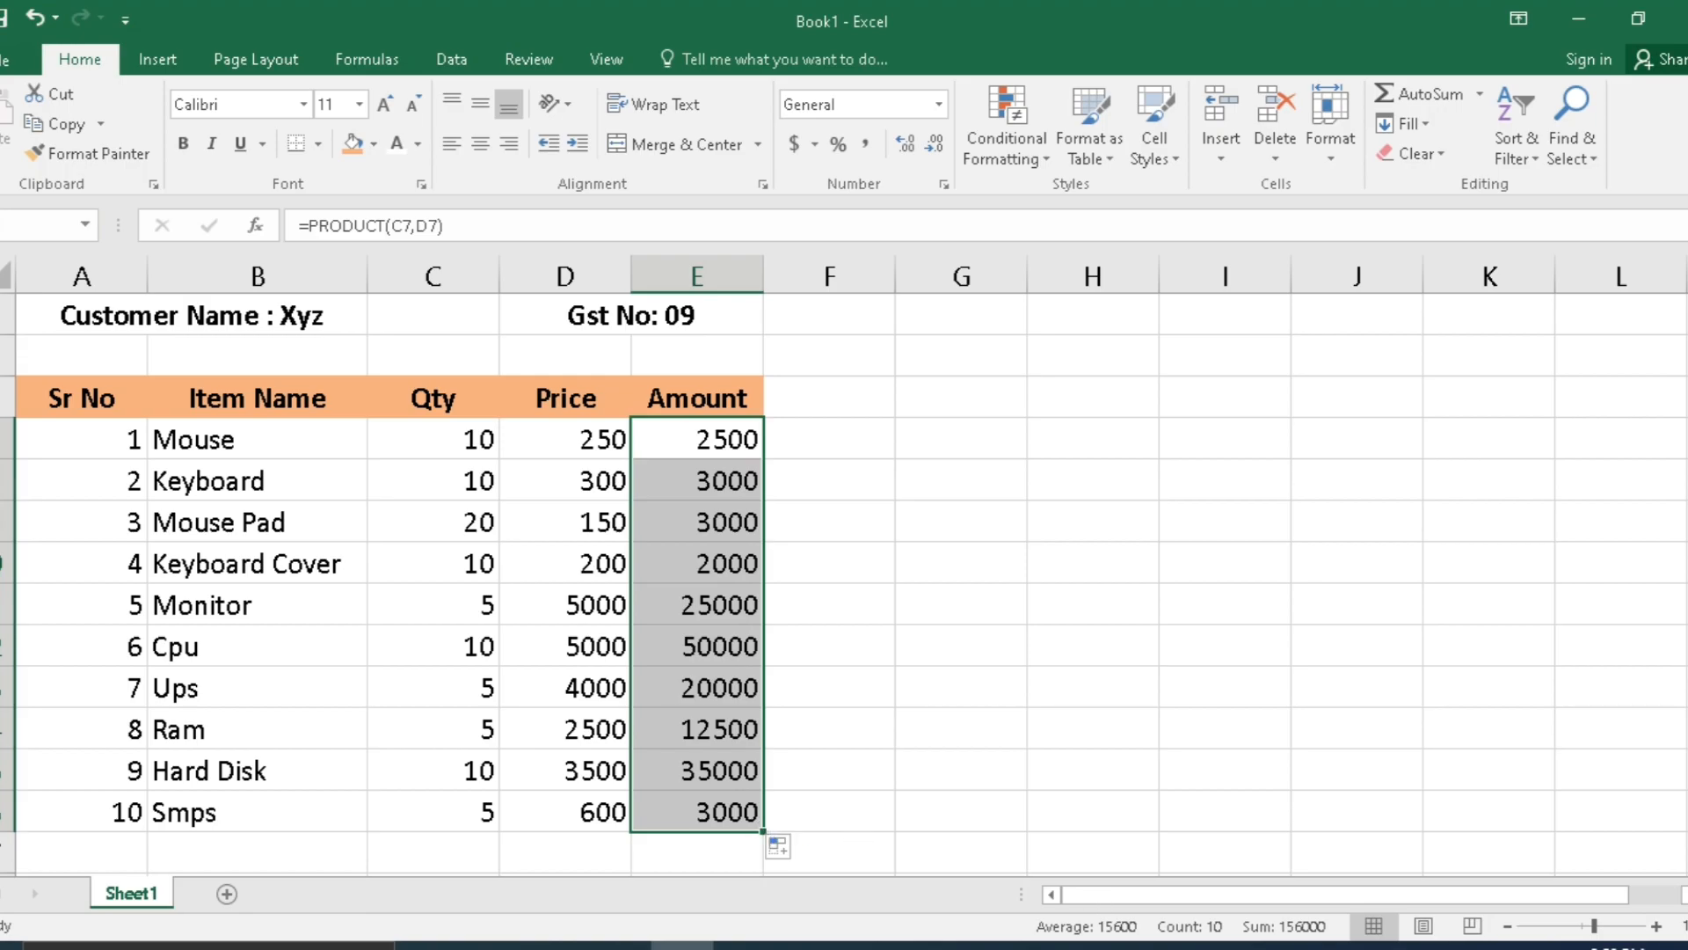
- Label cell D18 below the item table "Total Amount" and auto-fit column D to its contents
{"action": "scroll", "coordinate": [169, 752], "scroll_direction": "down", "scroll_amount": 1}
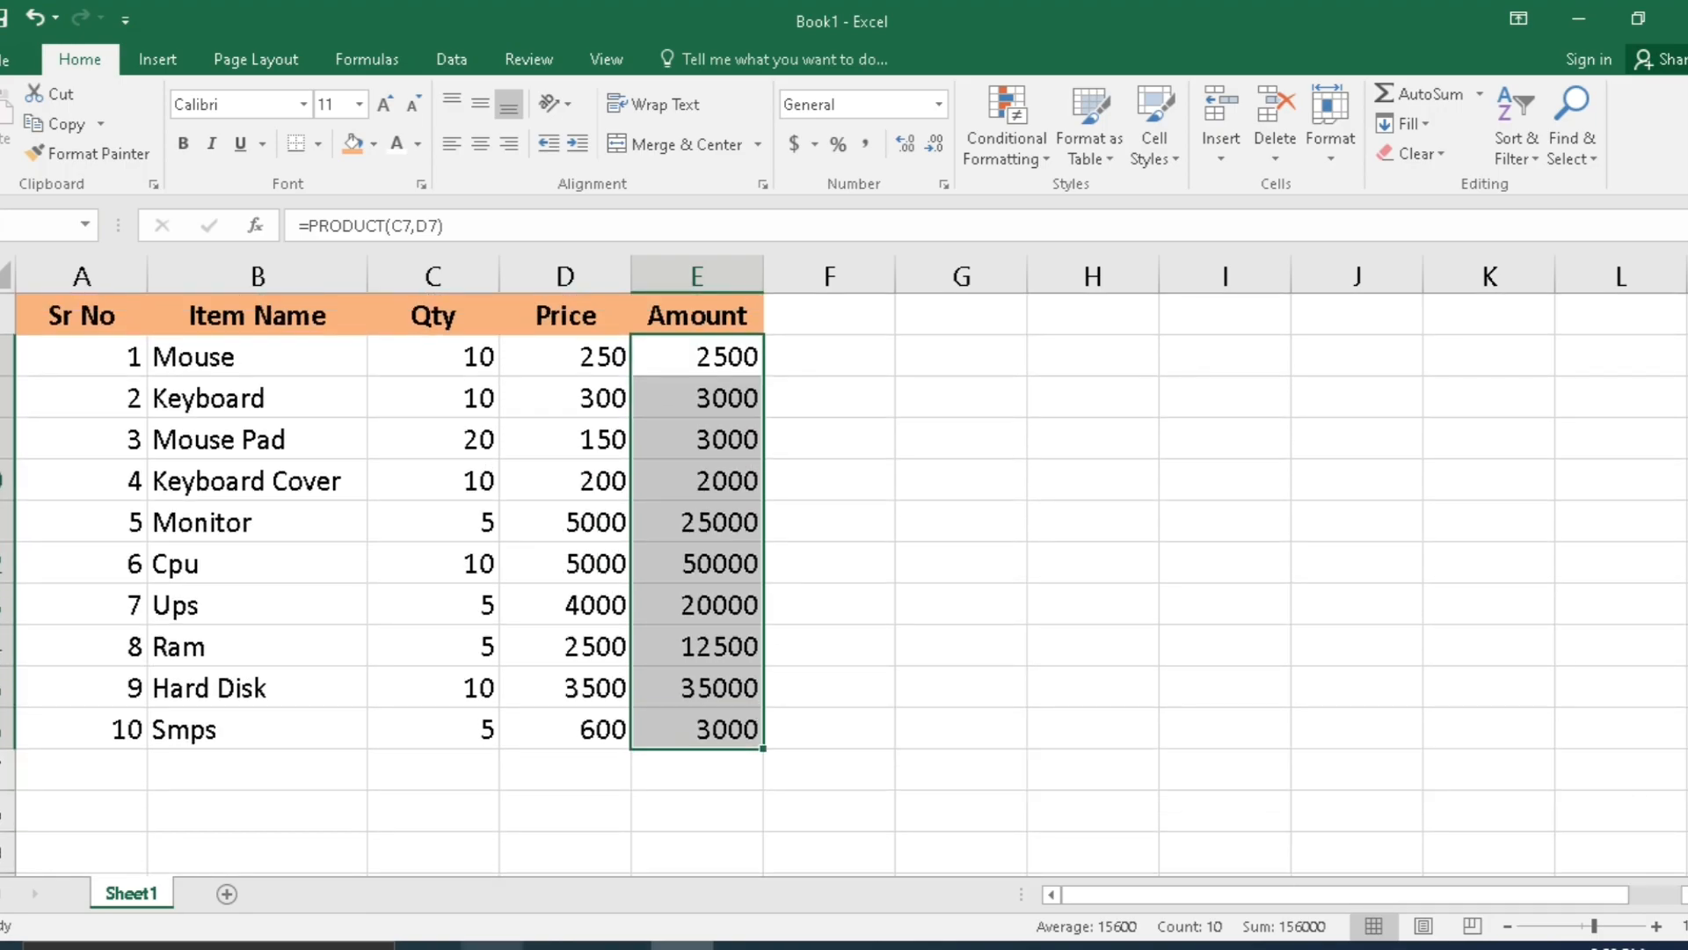
{"action": "left_click", "coordinate": [520, 786]}
{"action": "left_click", "coordinate": [566, 809]}
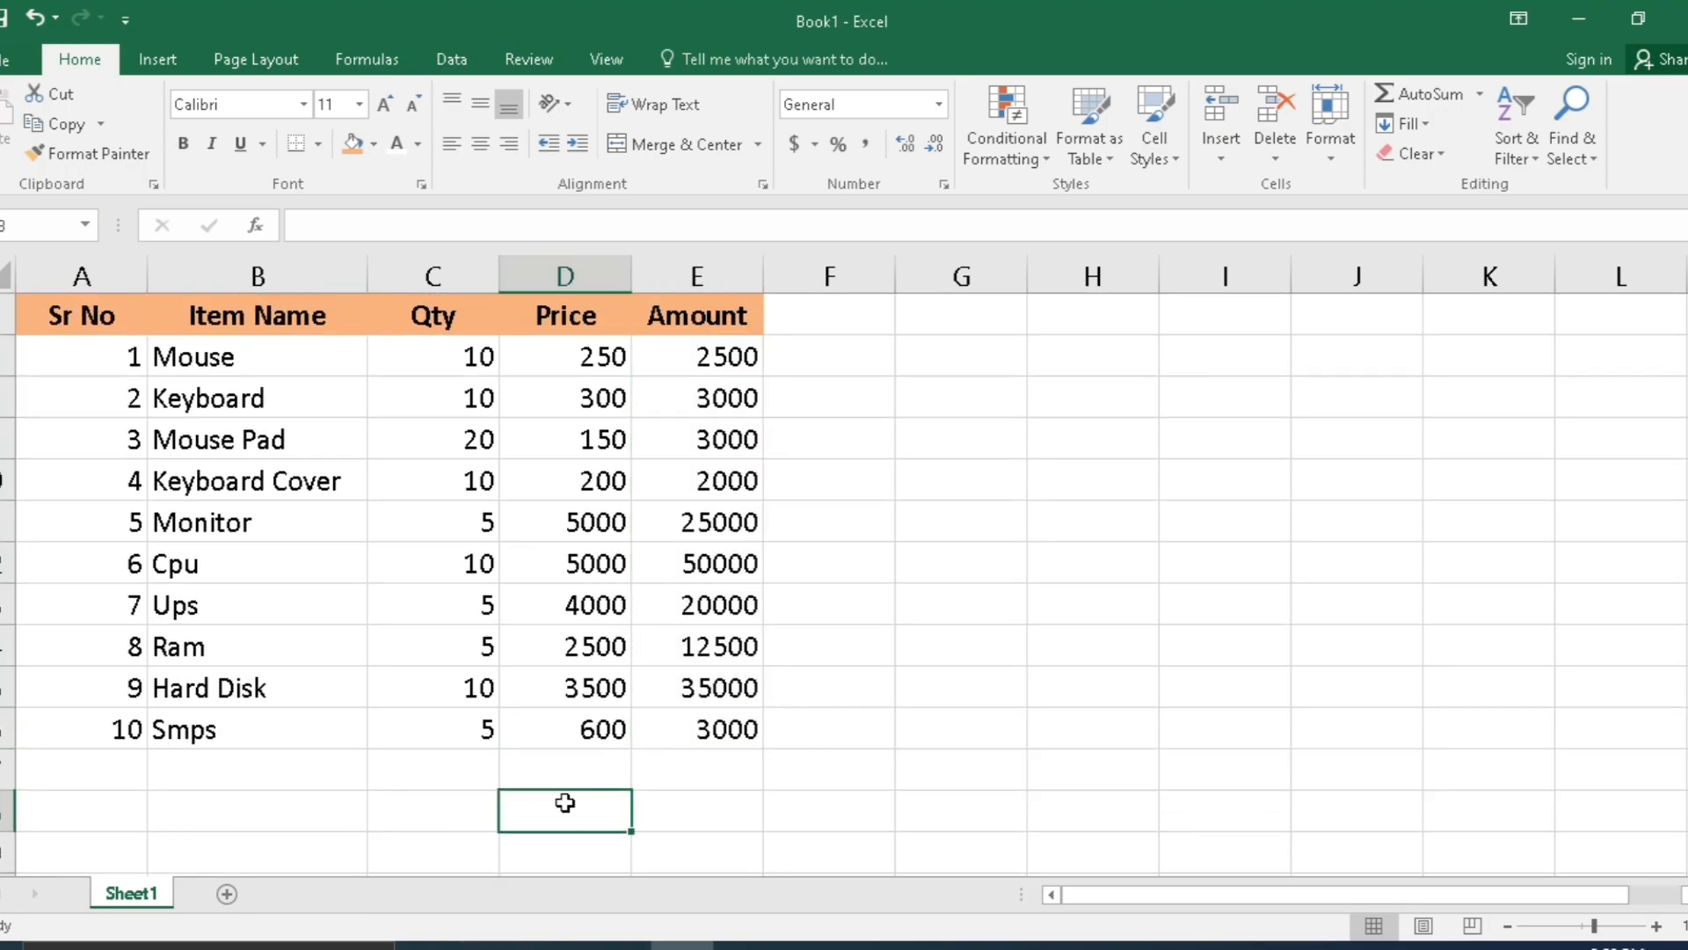
{"action": "type", "text": "Total "}
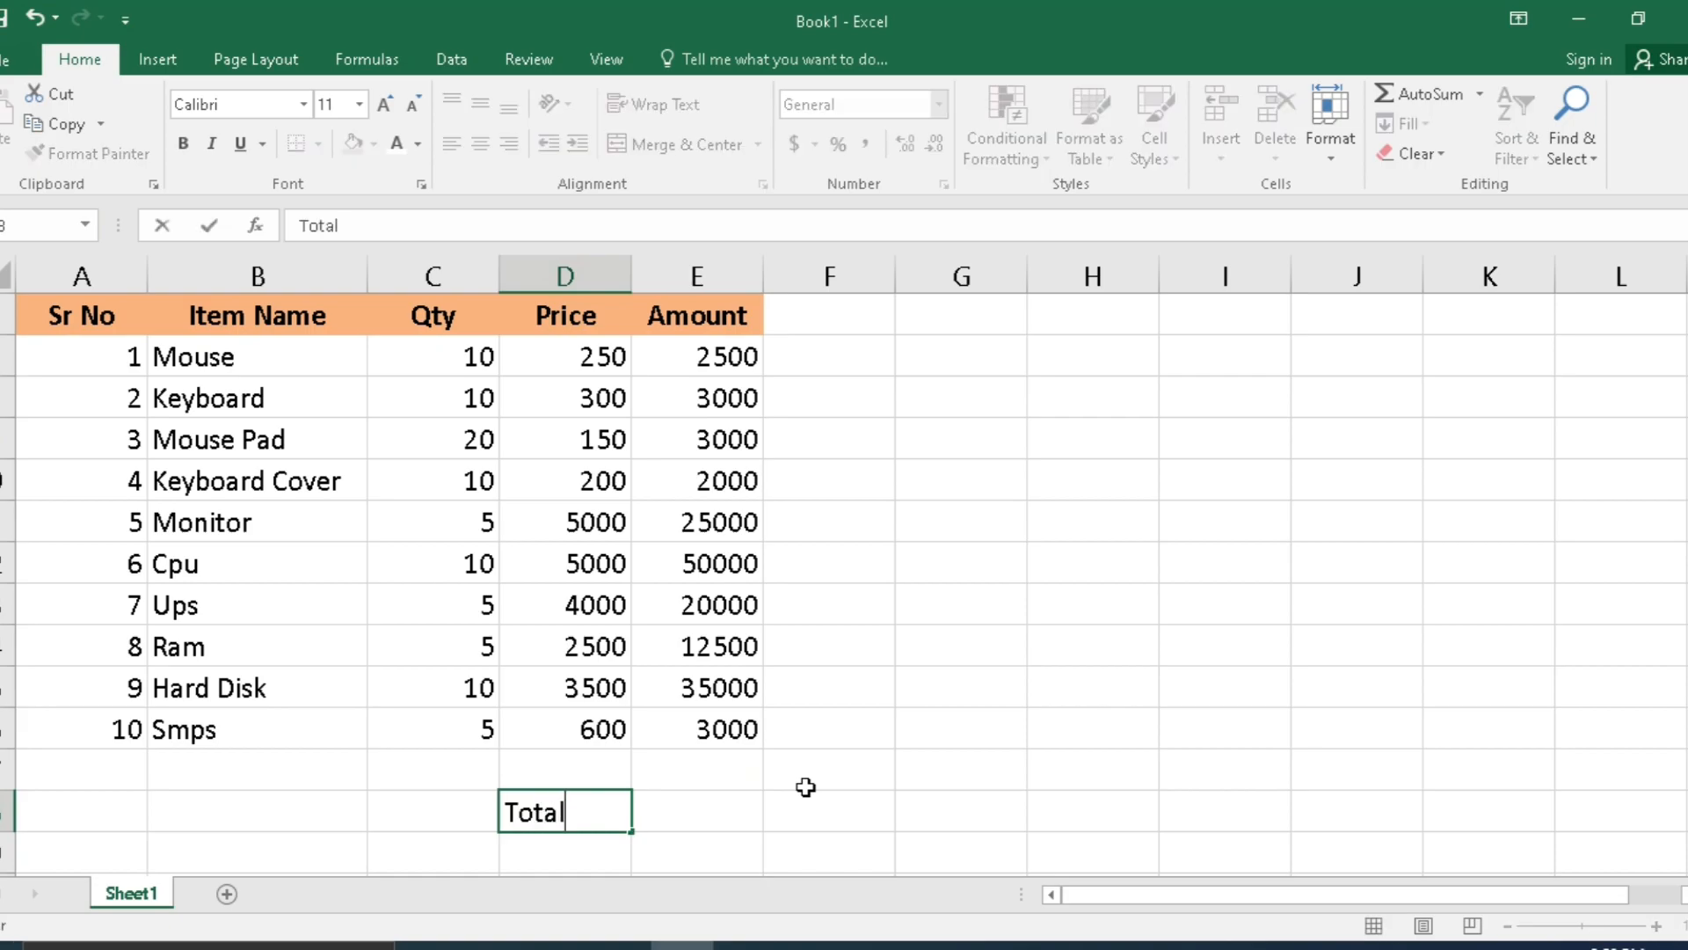
{"action": "type", "text": "Amoun"}
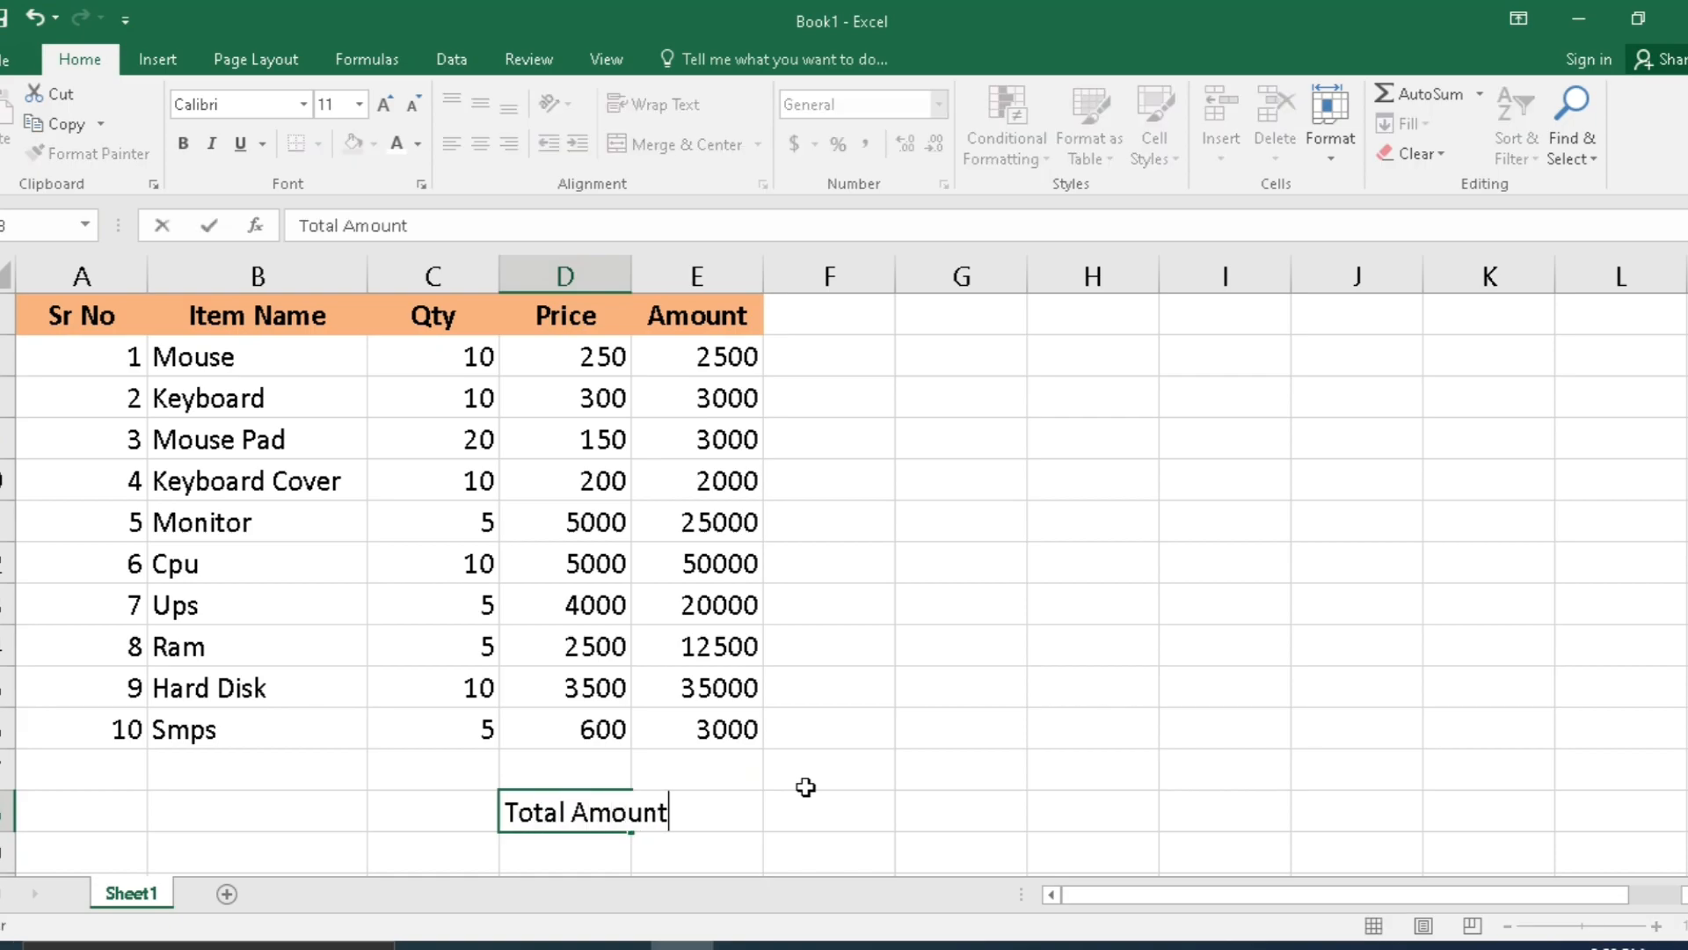
{"action": "type", "text": "t"}
{"action": "key", "text": "Tab"}
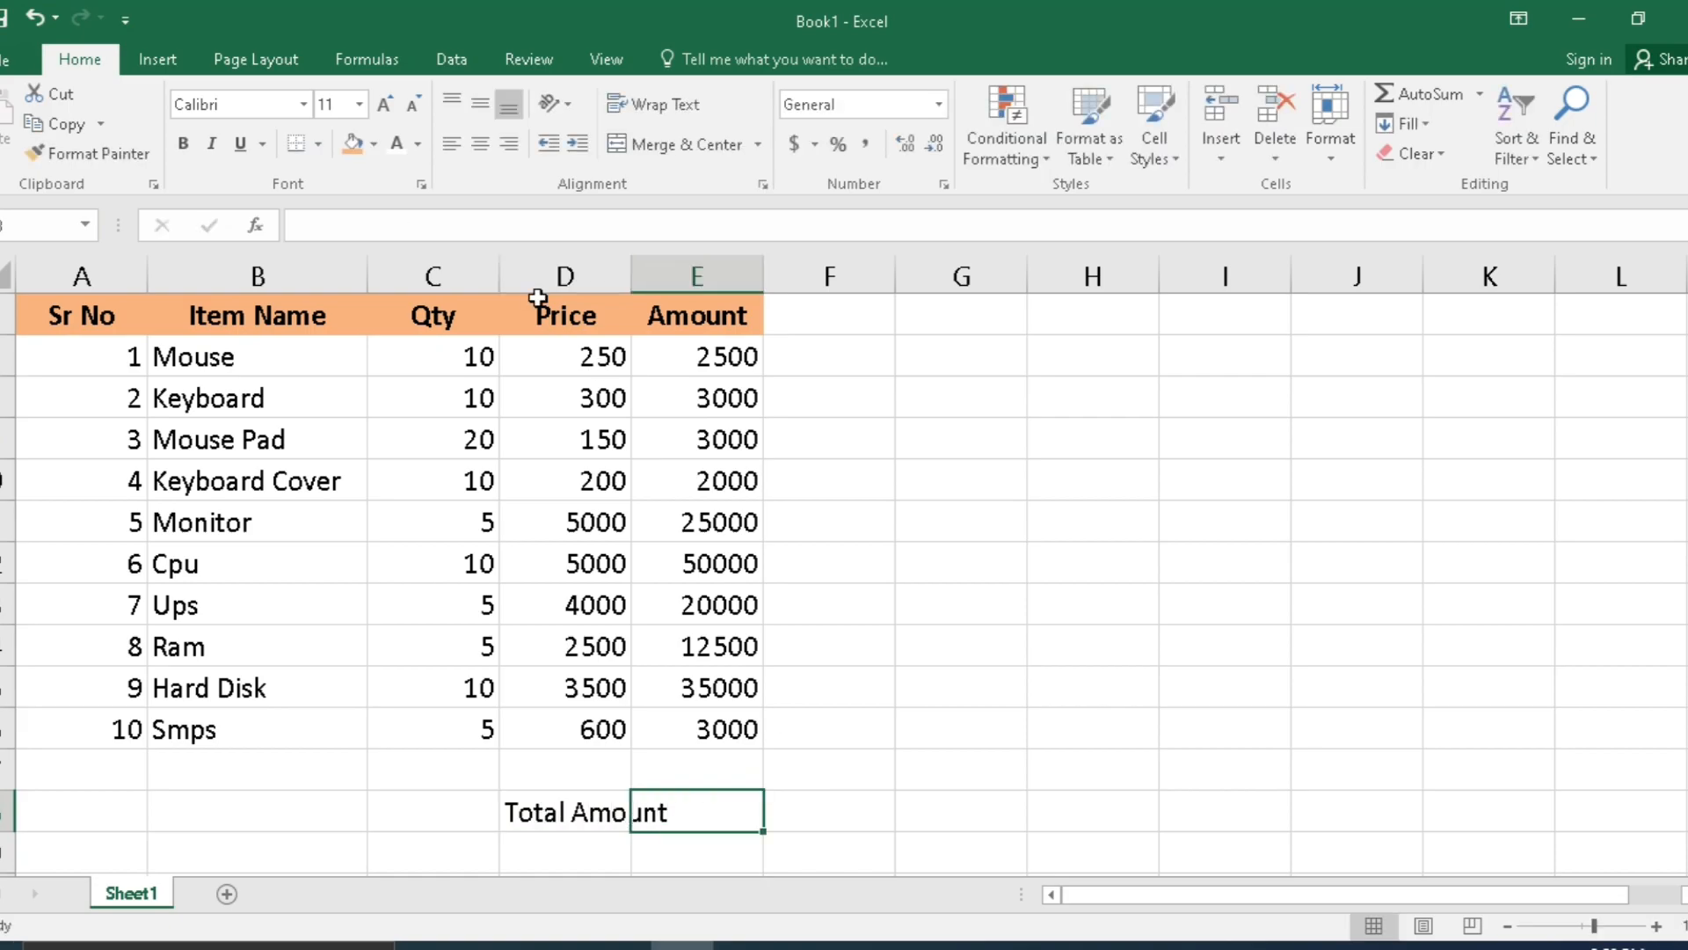
{"action": "double_click", "coordinate": [631, 275]}
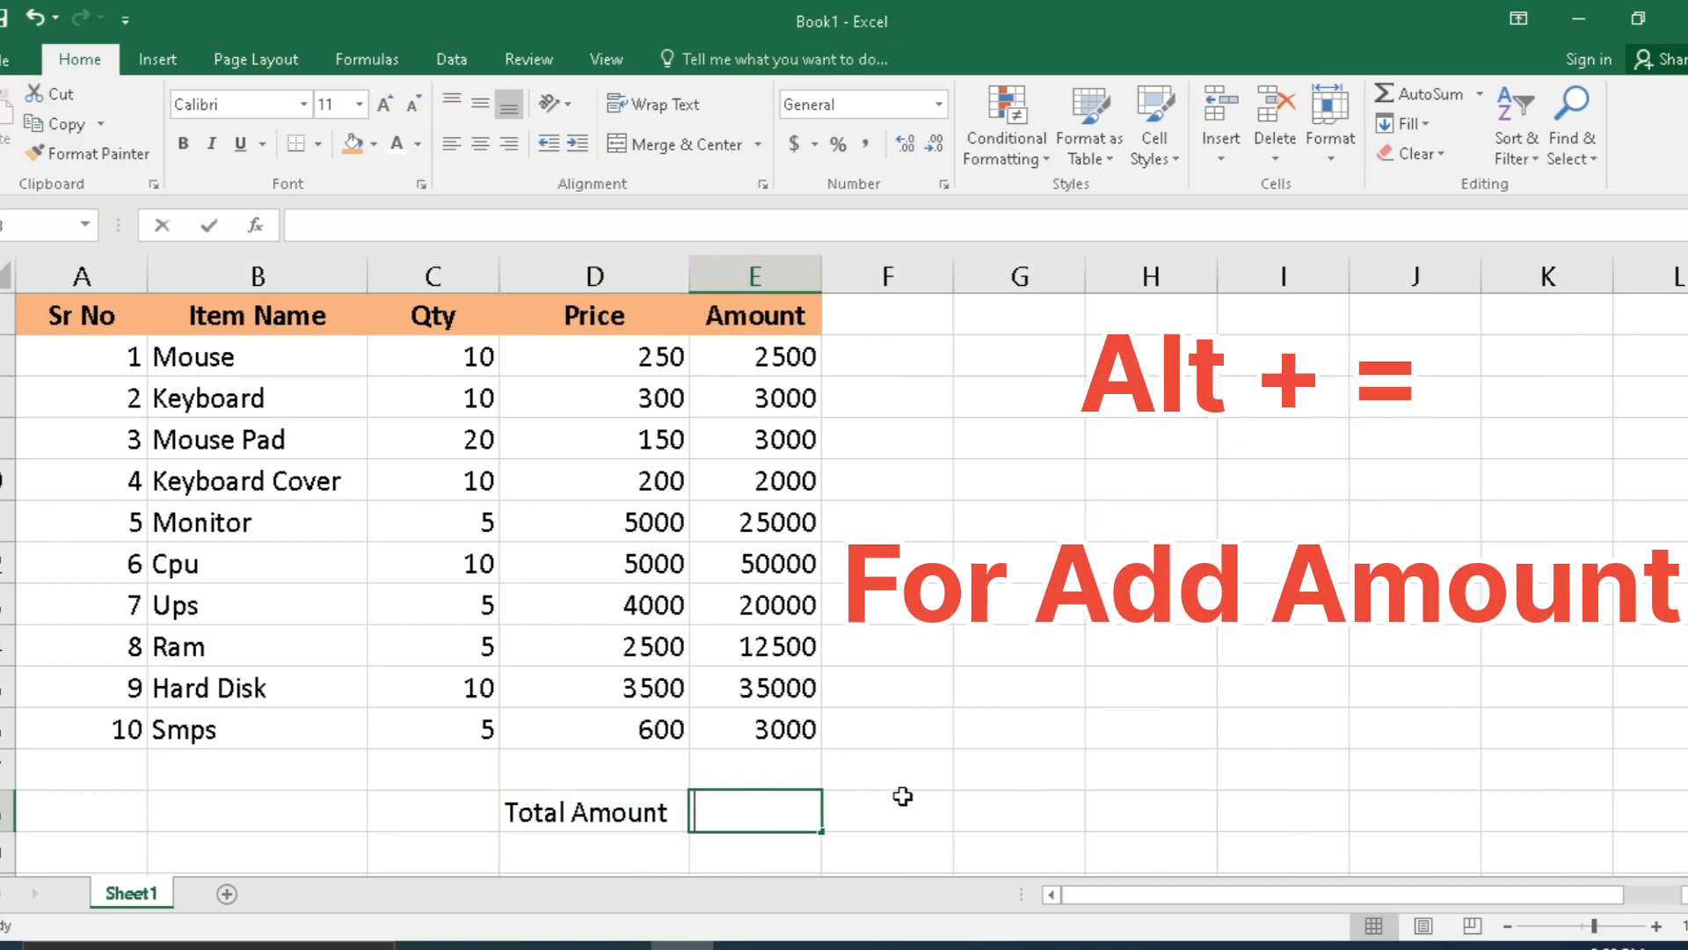
- Calculate the total amount in E18 with the formula =SUM(E7:E17)
{"action": "key", "text": "alt+equal"}
{"action": "key", "text": "Return"}
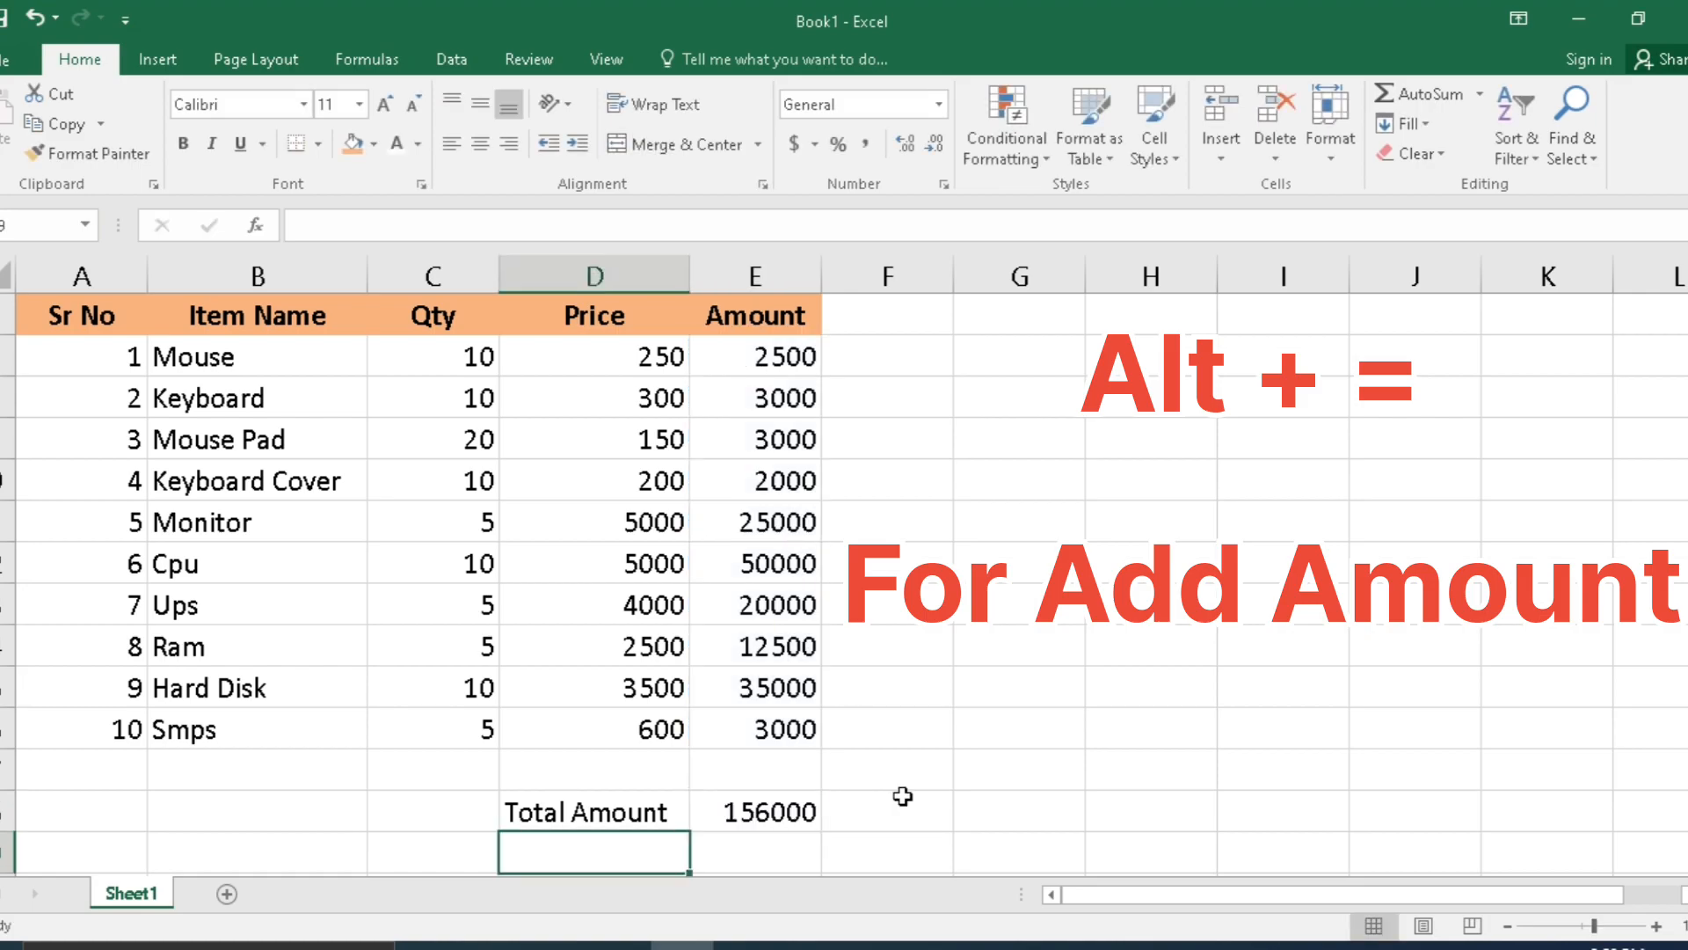
{"action": "left_click", "coordinate": [742, 813]}
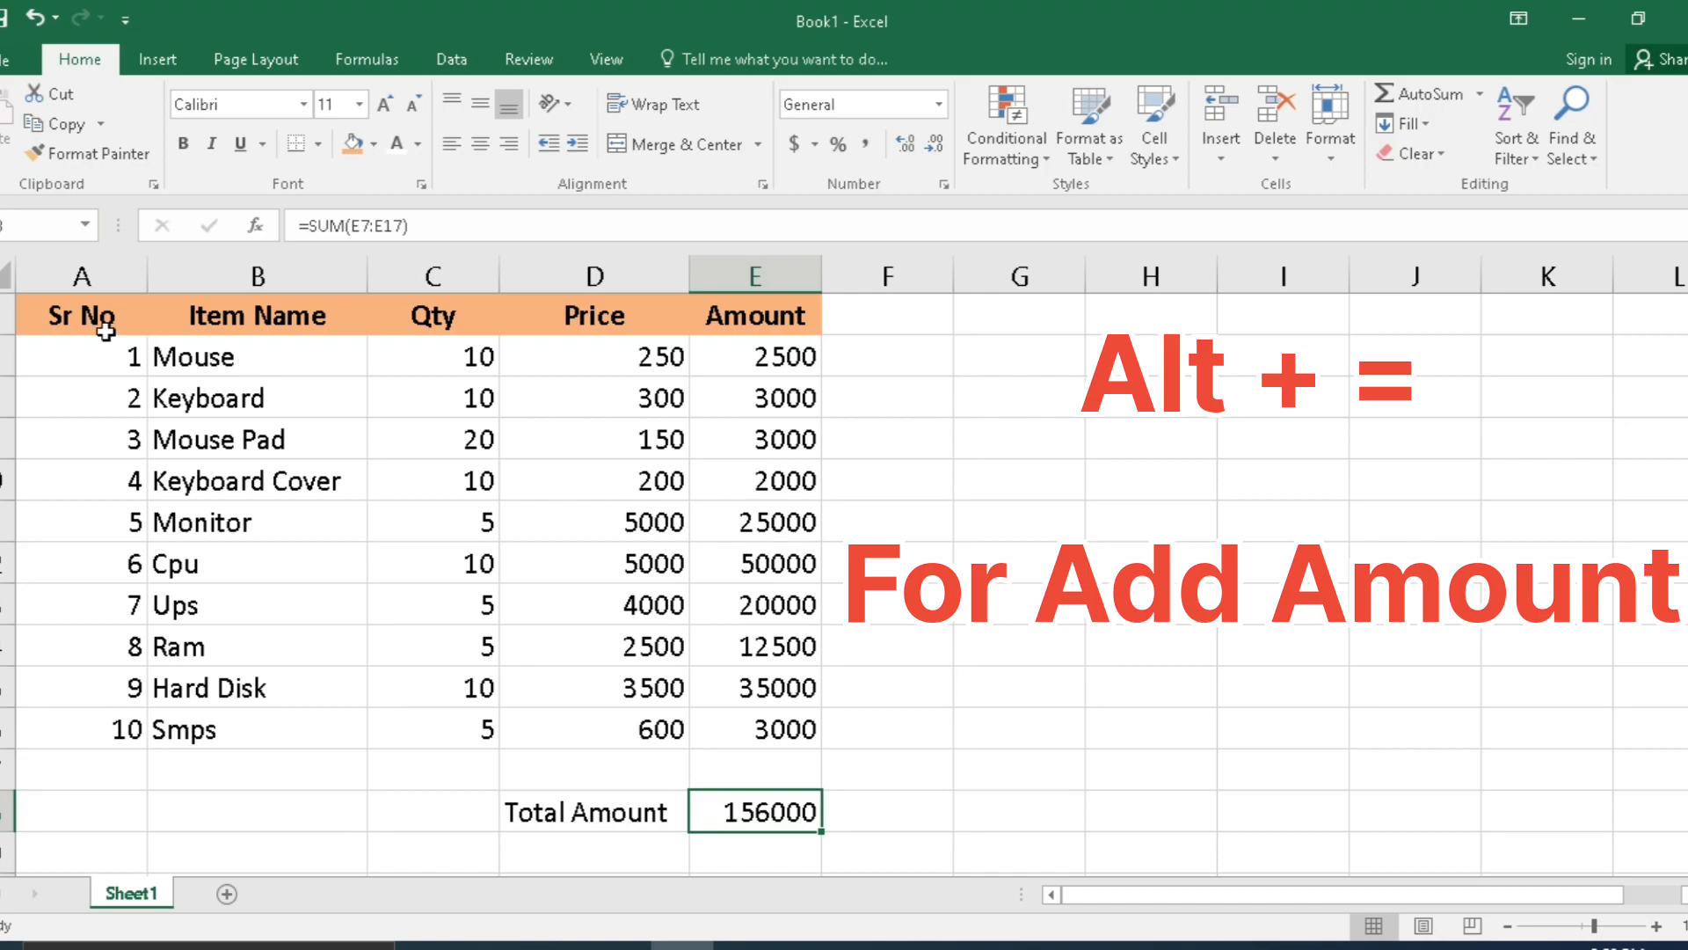
- Apply all borders to the item table from the Sr No header to the last Smps amount and centre its contents
{"action": "left_click_drag", "start_coordinate": [97, 316], "coordinate": [764, 720]}
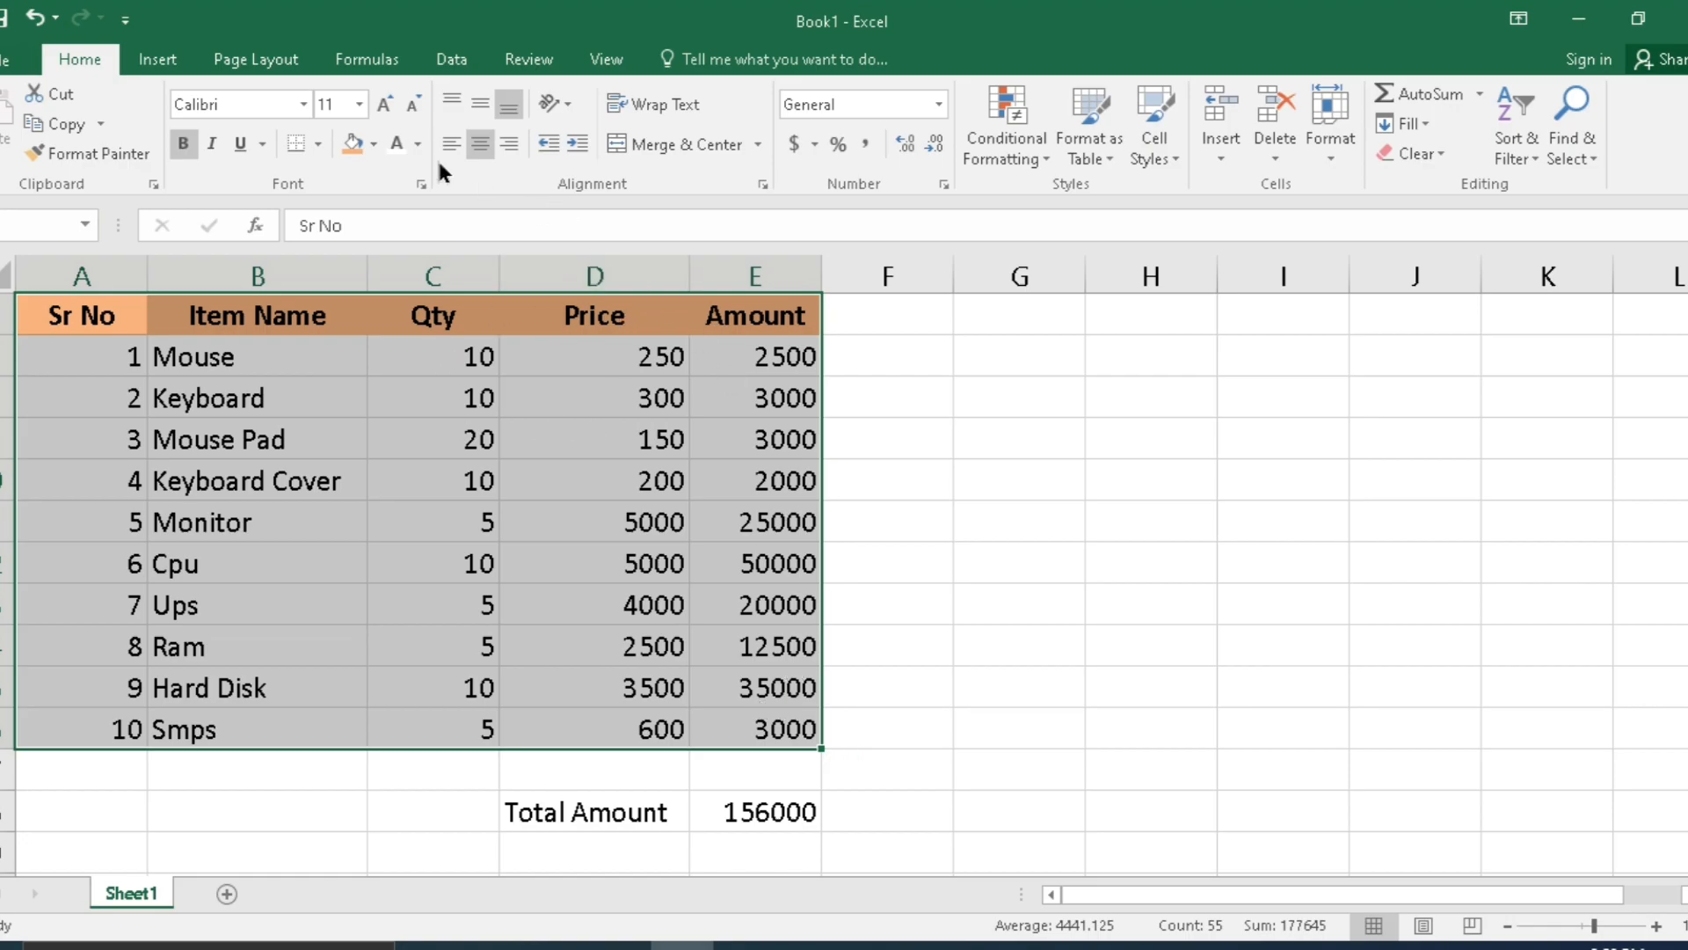
{"action": "left_click", "coordinate": [317, 146]}
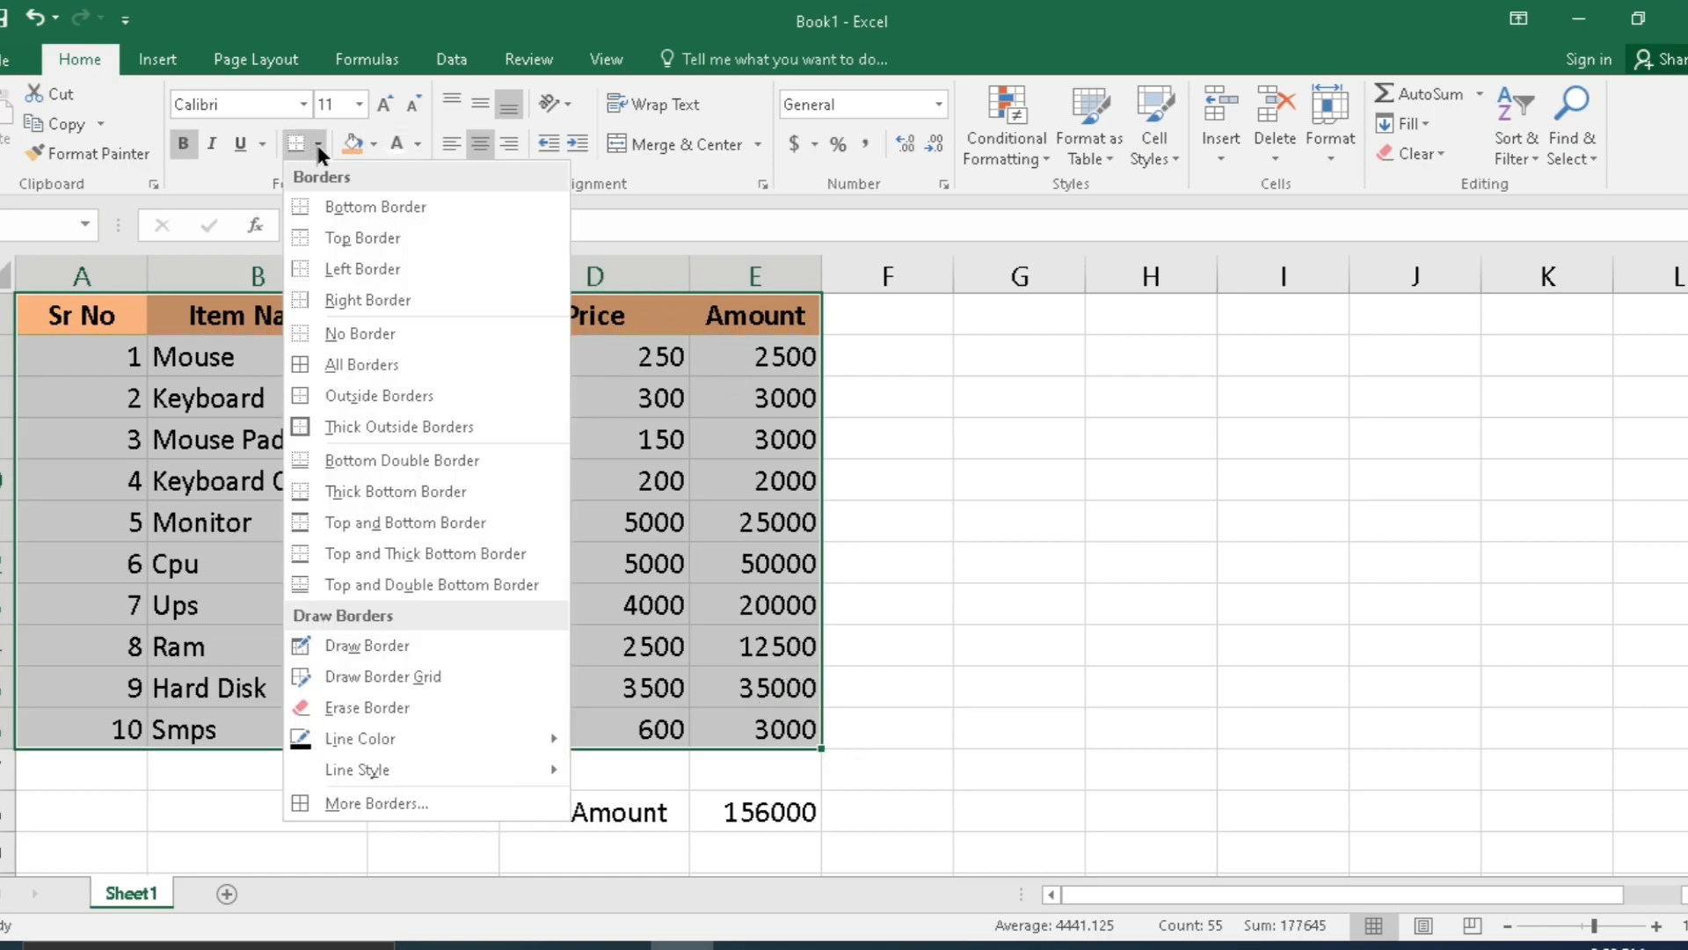
{"action": "left_click", "coordinate": [396, 363]}
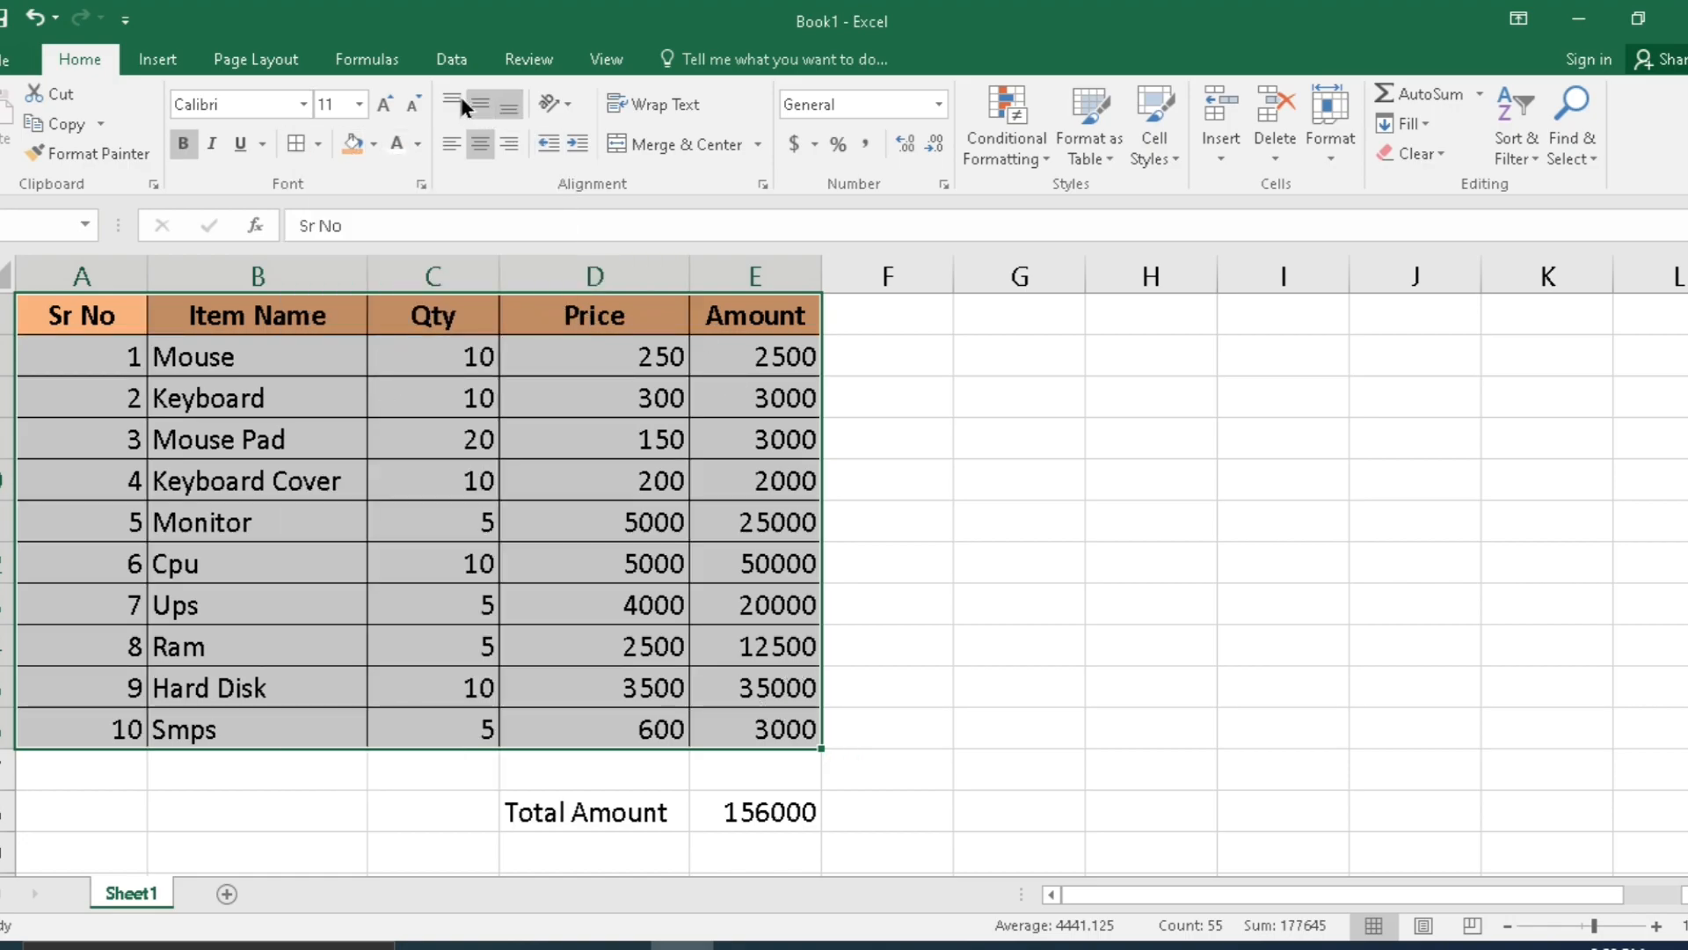
{"action": "left_click", "coordinate": [479, 146]}
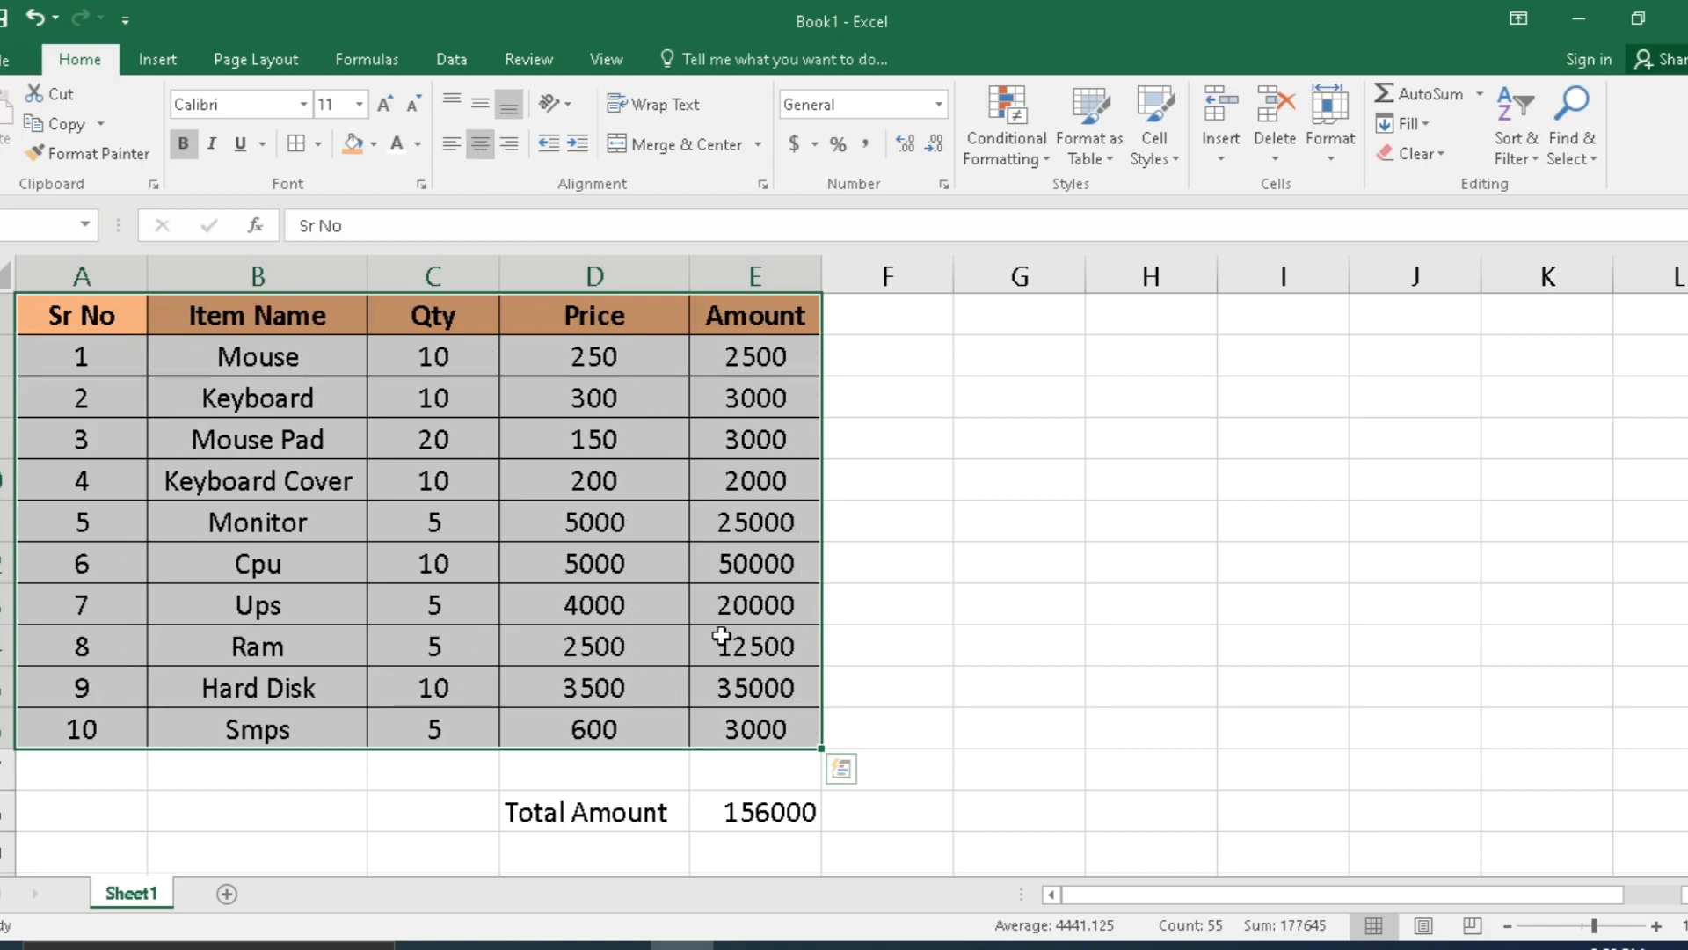
{"action": "left_click", "coordinate": [844, 635]}
- Label cell D19, directly below Total Amount, "Trade Dis%"
{"action": "scroll", "coordinate": [844, 528], "scroll_direction": "down", "scroll_amount": 1}
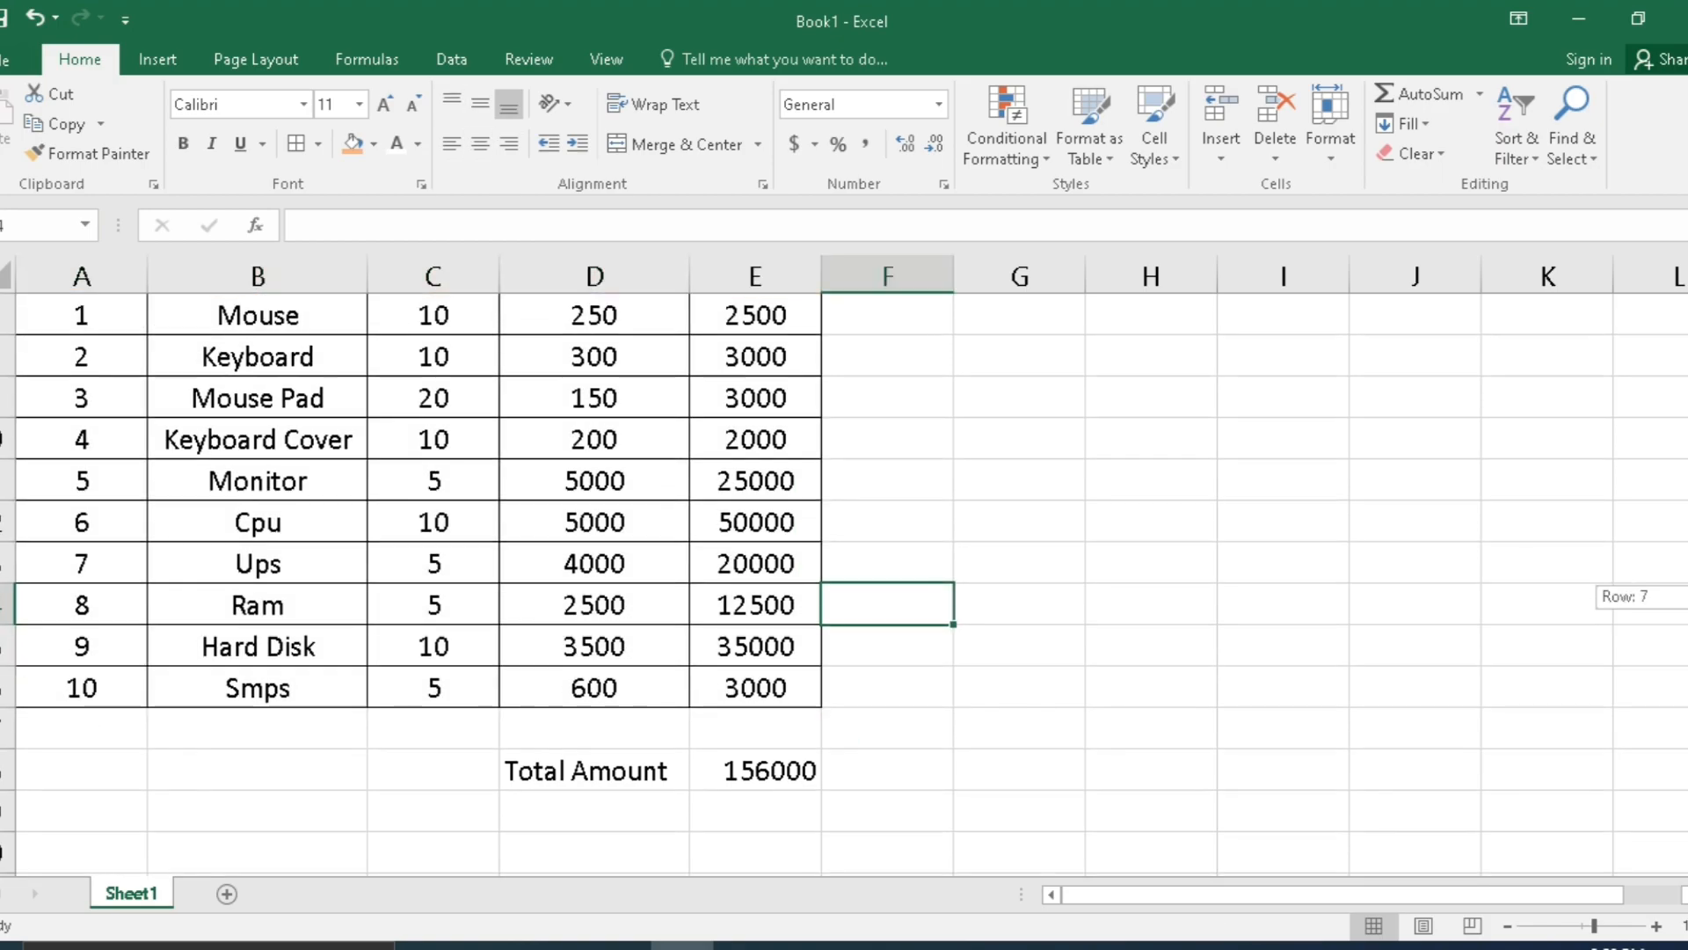
{"action": "left_click", "coordinate": [543, 805]}
{"action": "type", "text": "Trade"}
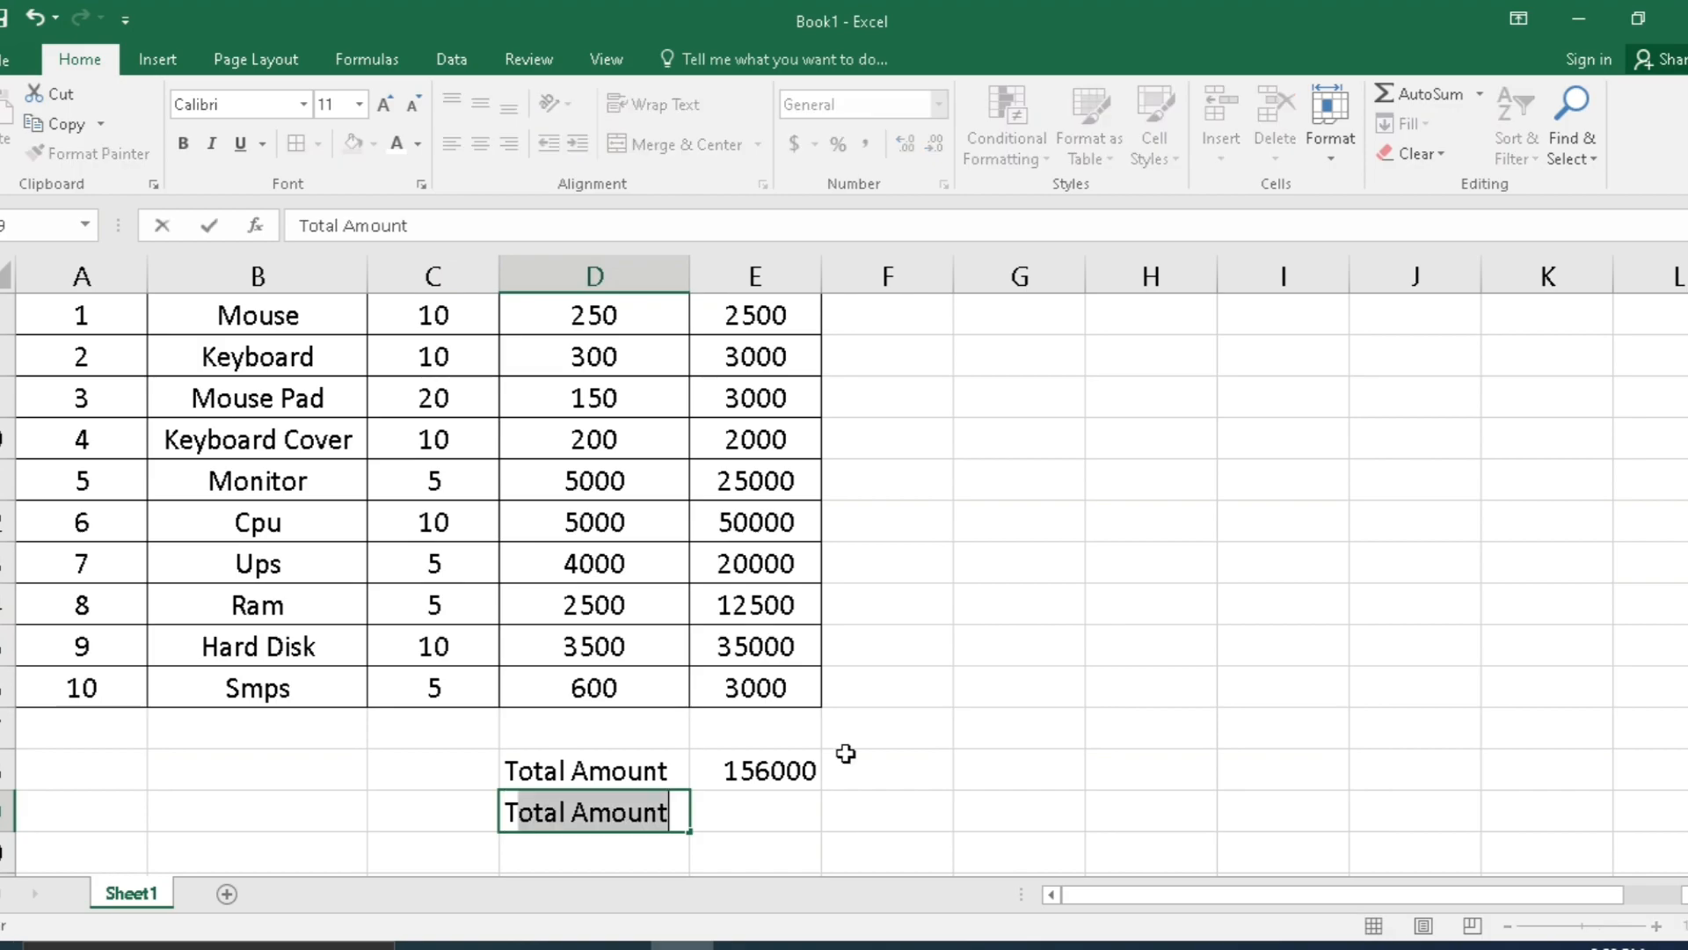
{"action": "type", "text": "Di"}
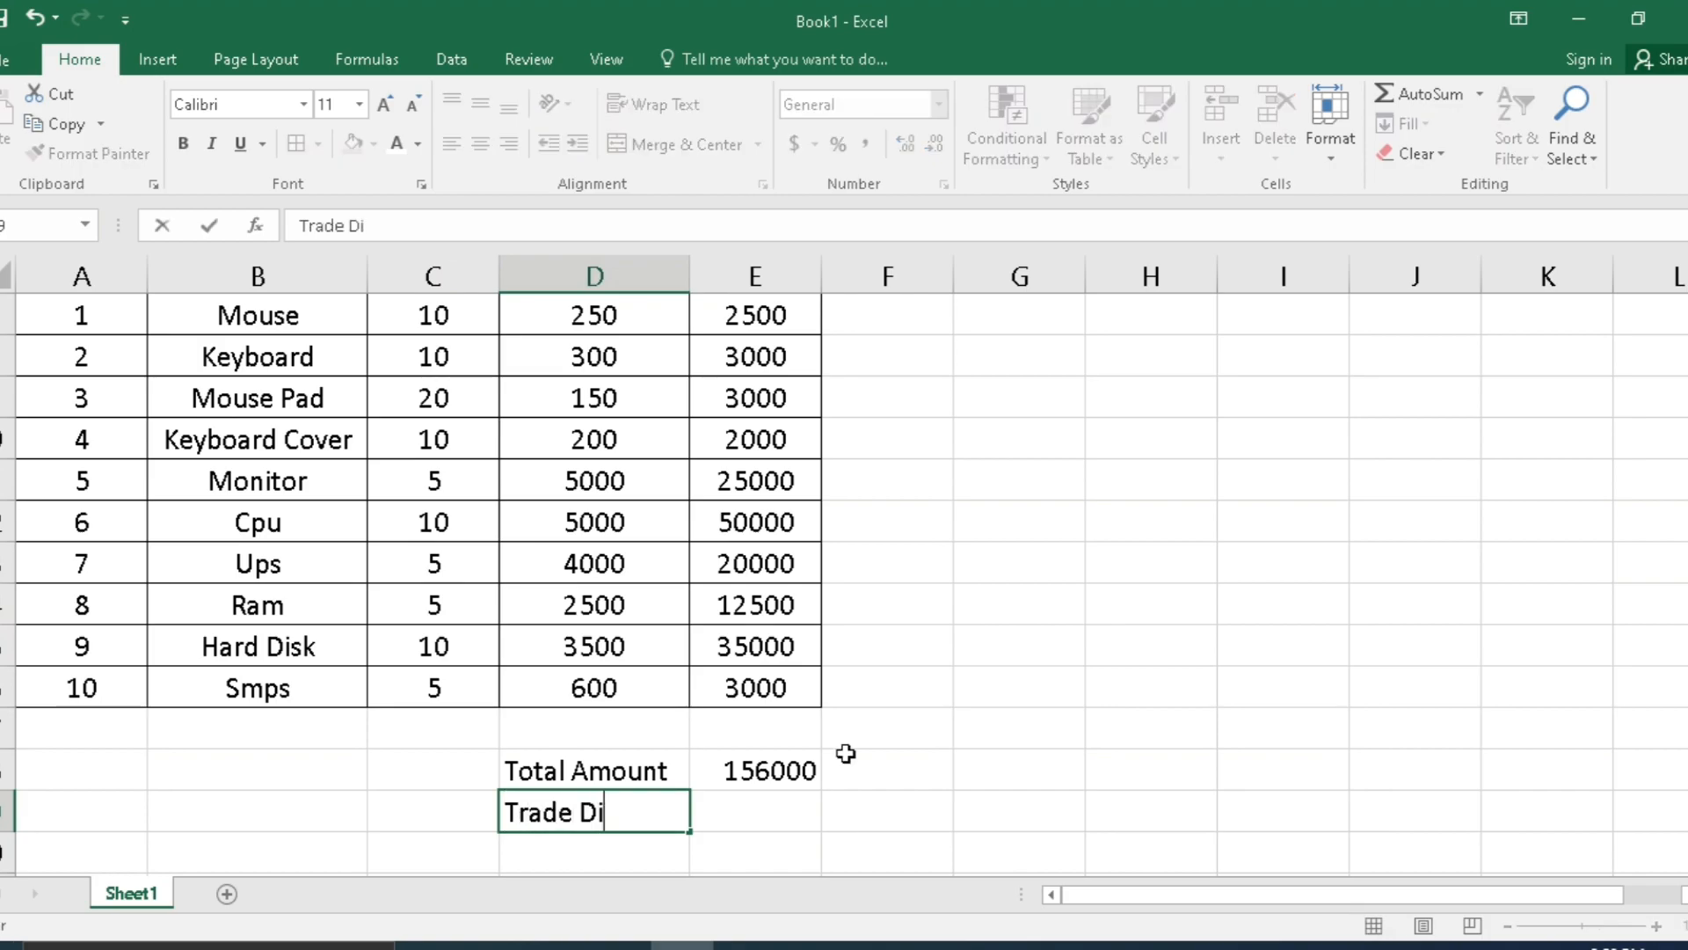
{"action": "type", "text": "s%"}
{"action": "key", "text": "Tab"}
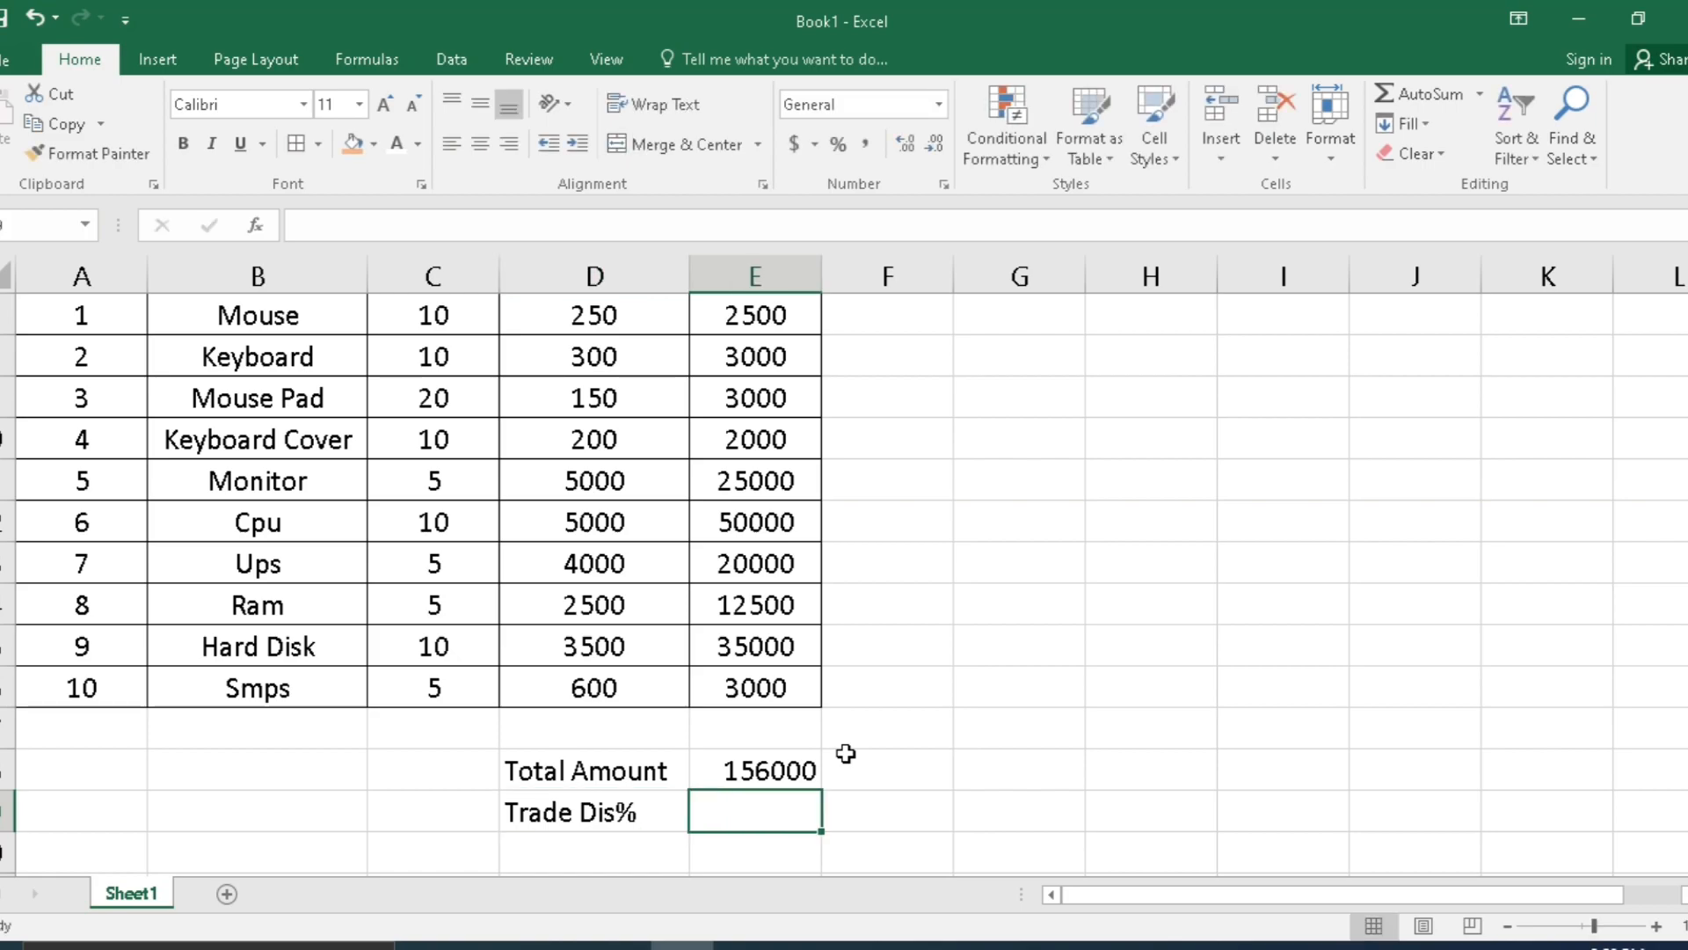
- Calculate the 15% trade discount on the total amount in E19 with the formula =(E18*15%)
{"action": "type", "text": "="}
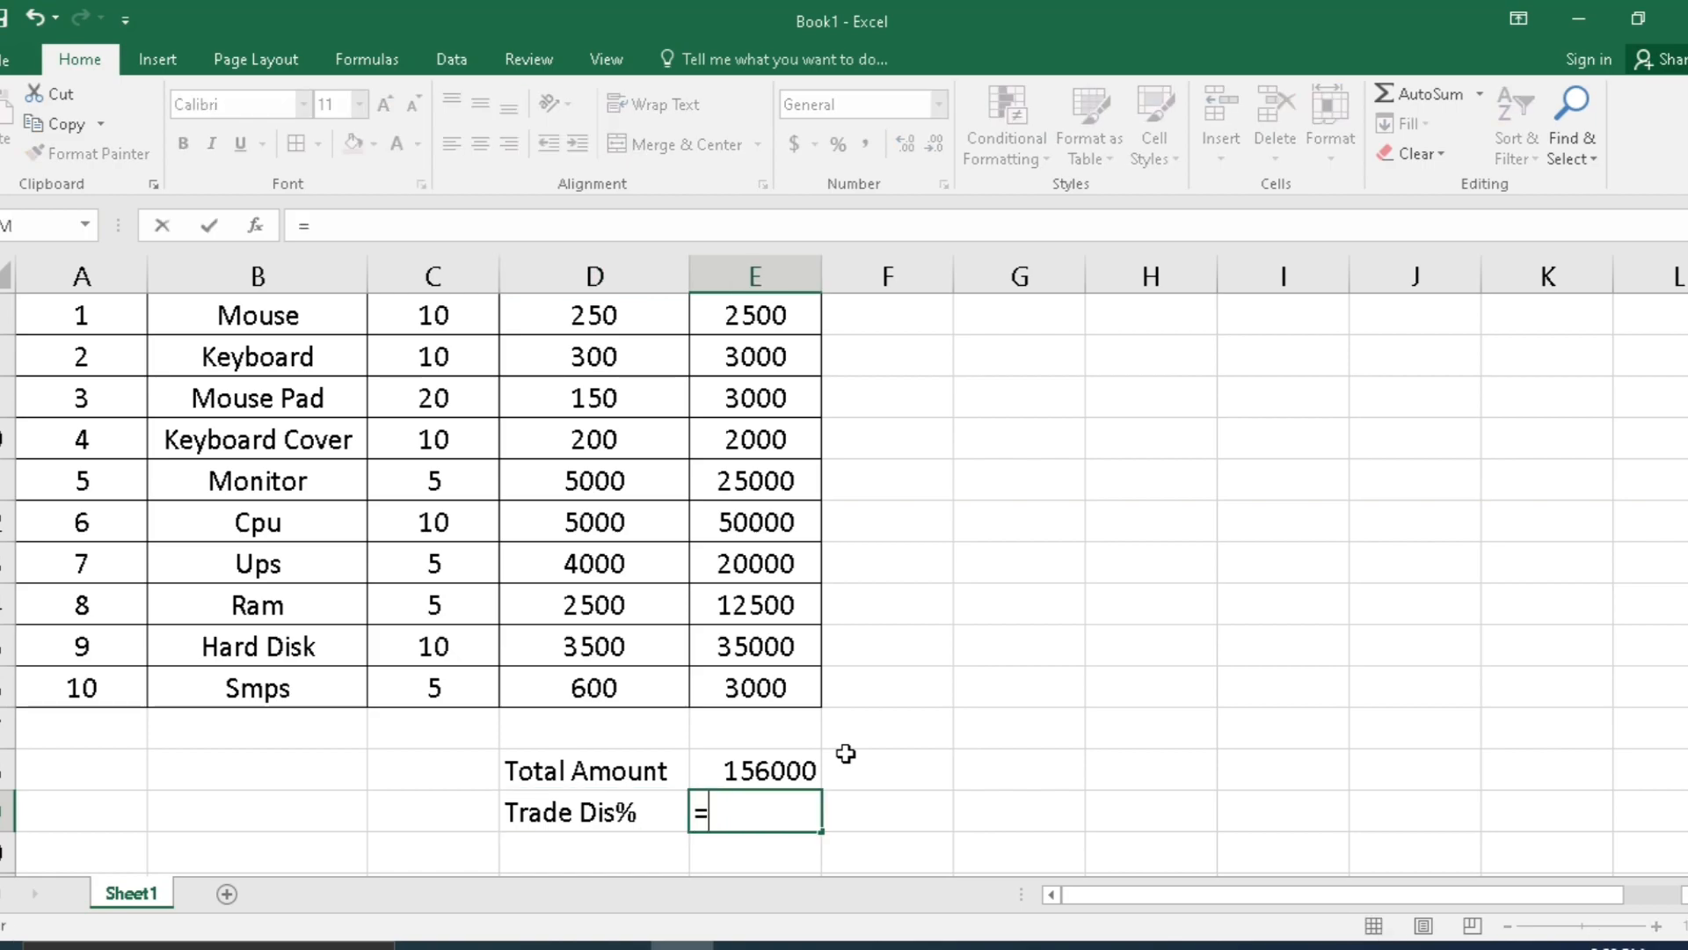
{"action": "type", "text": "("}
{"action": "left_click", "coordinate": [770, 754]}
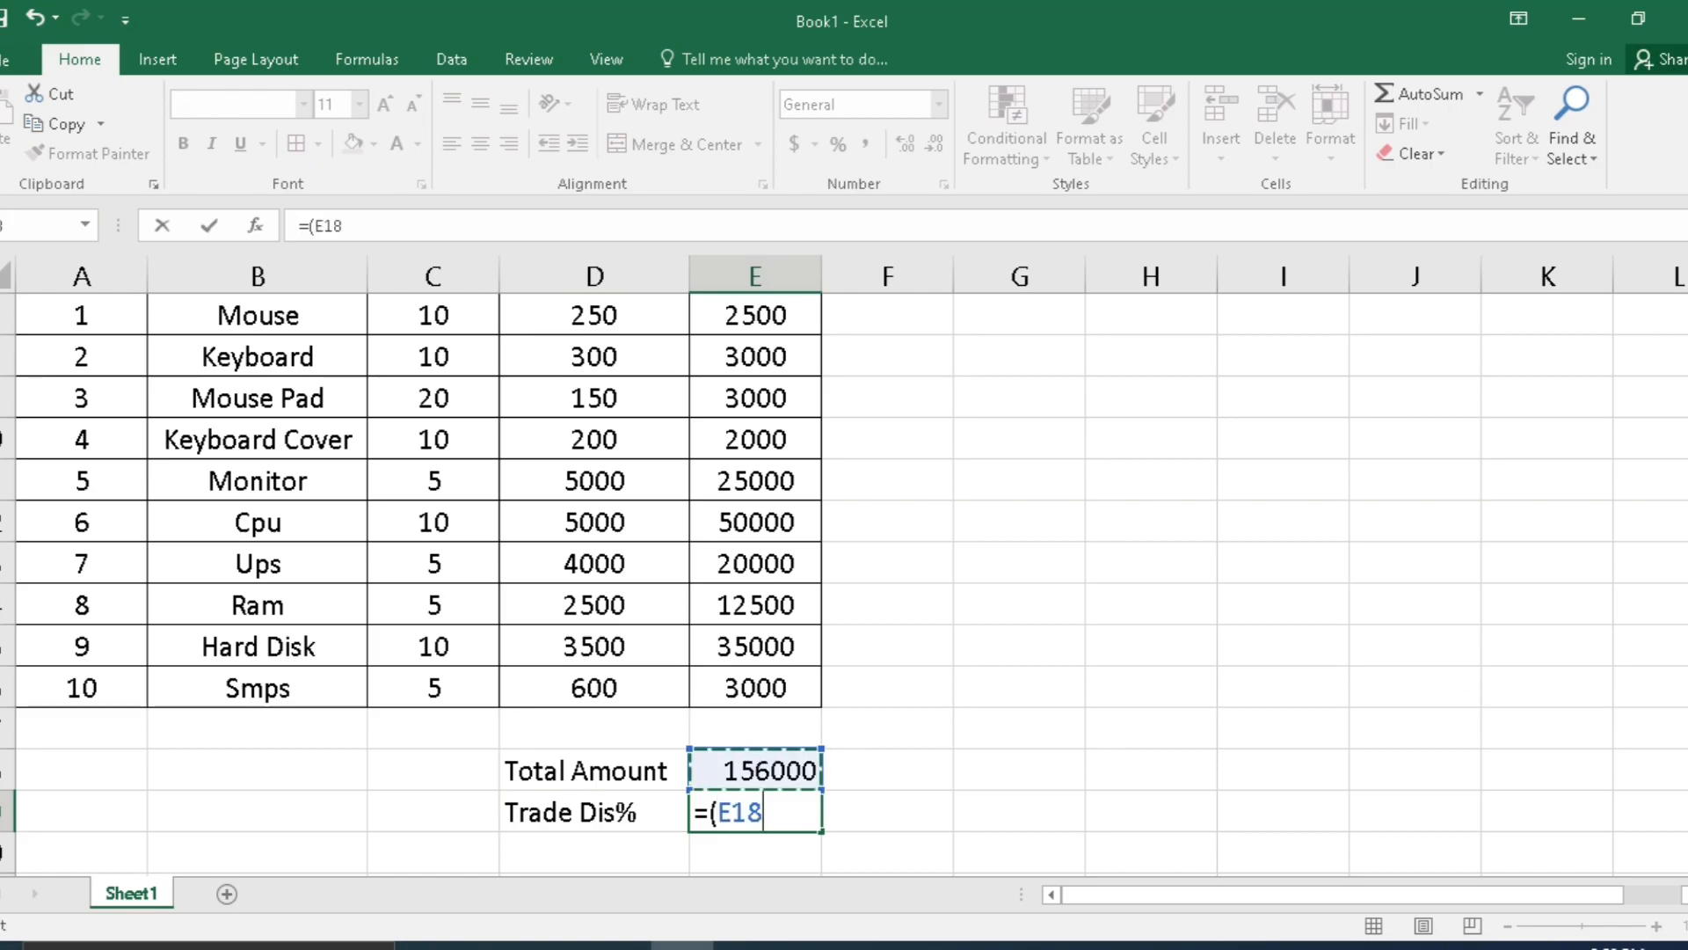
{"action": "type", "text": "*10"}
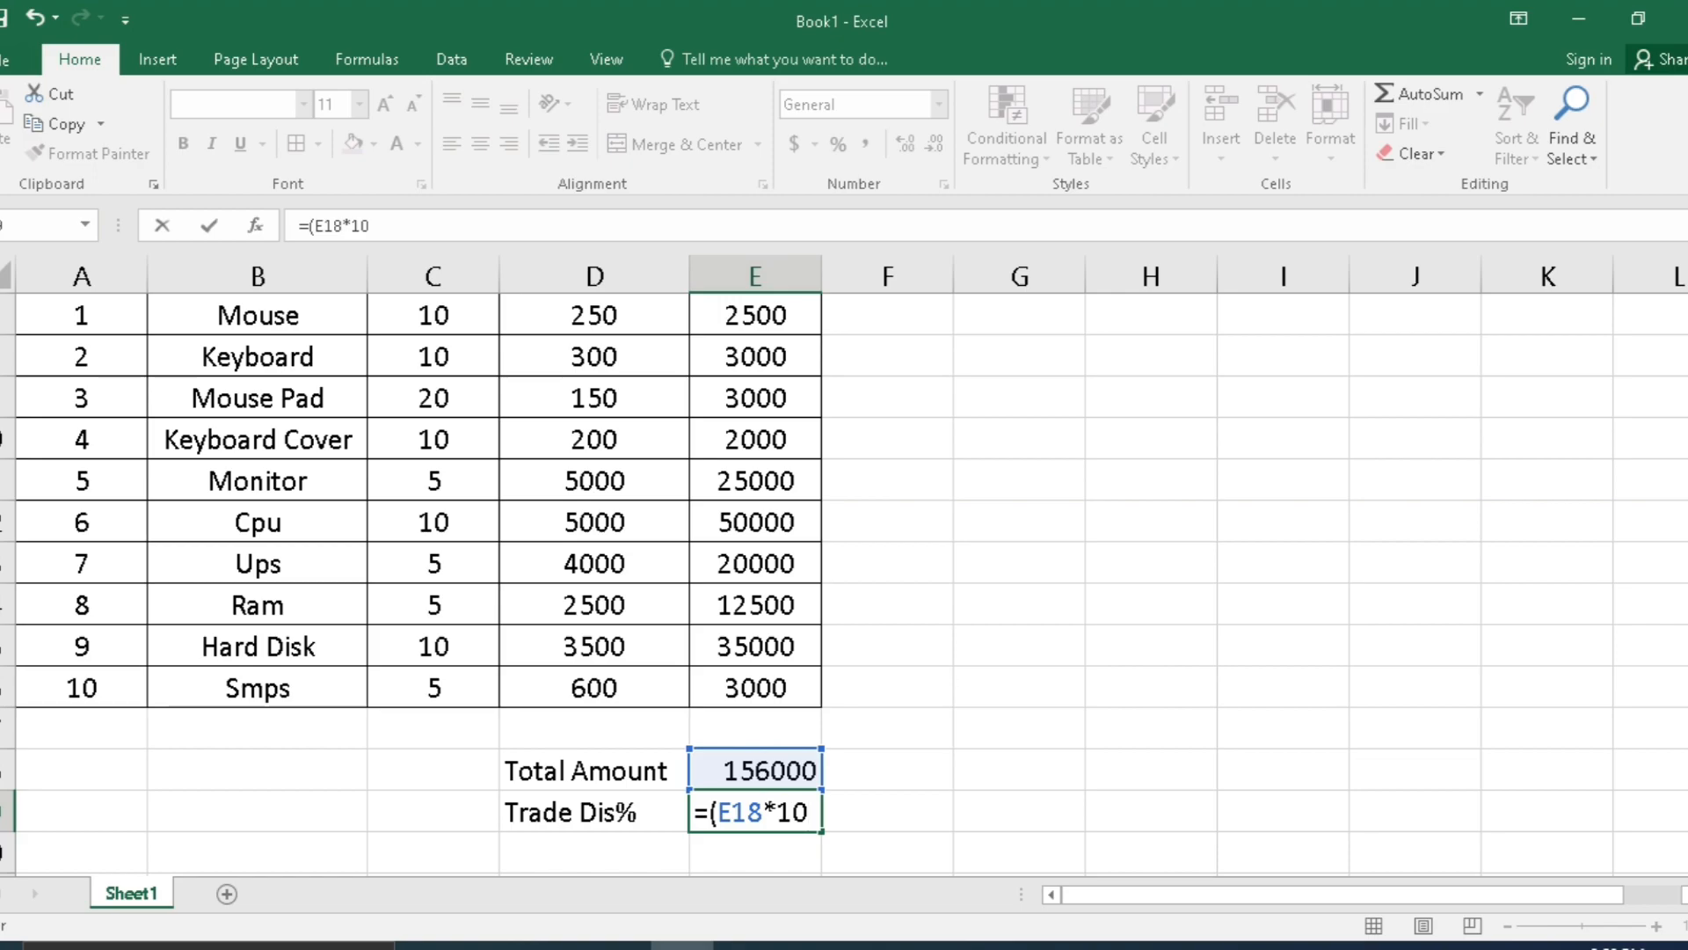
{"action": "key", "text": "BackSpace"}
{"action": "type", "text": "5%)"}
{"action": "key", "text": "Return"}
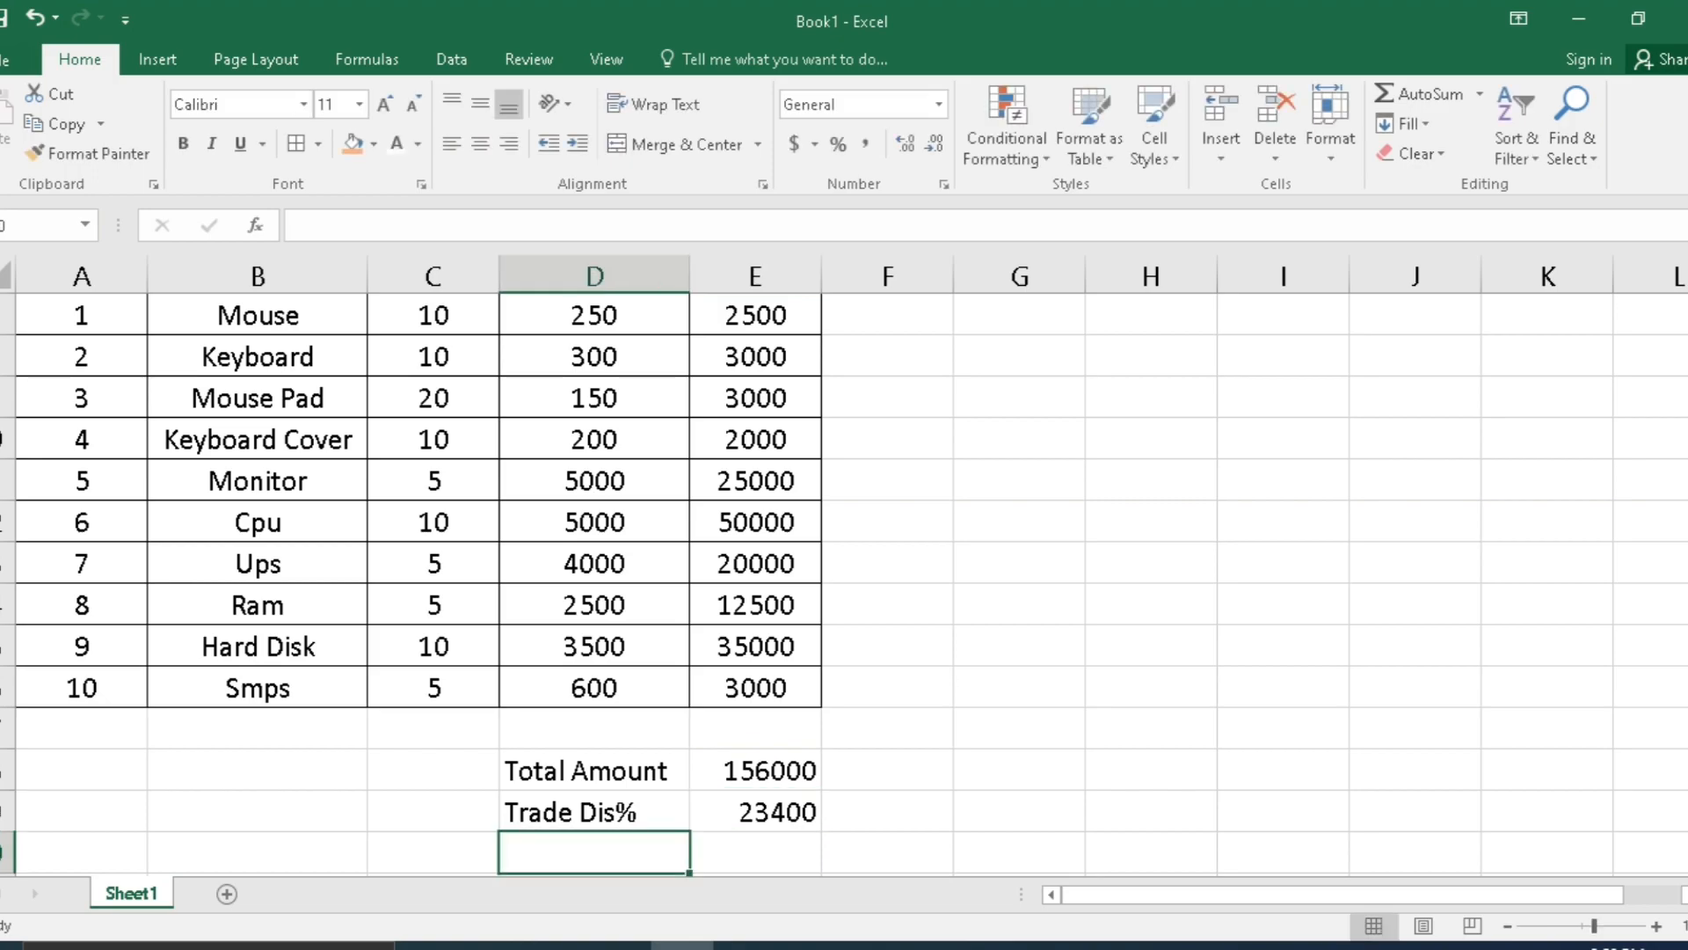
- Label cell D20, directly below Trade Dis%, "Net Amount"
{"action": "scroll", "coordinate": [594, 584], "scroll_direction": "down", "scroll_amount": 1}
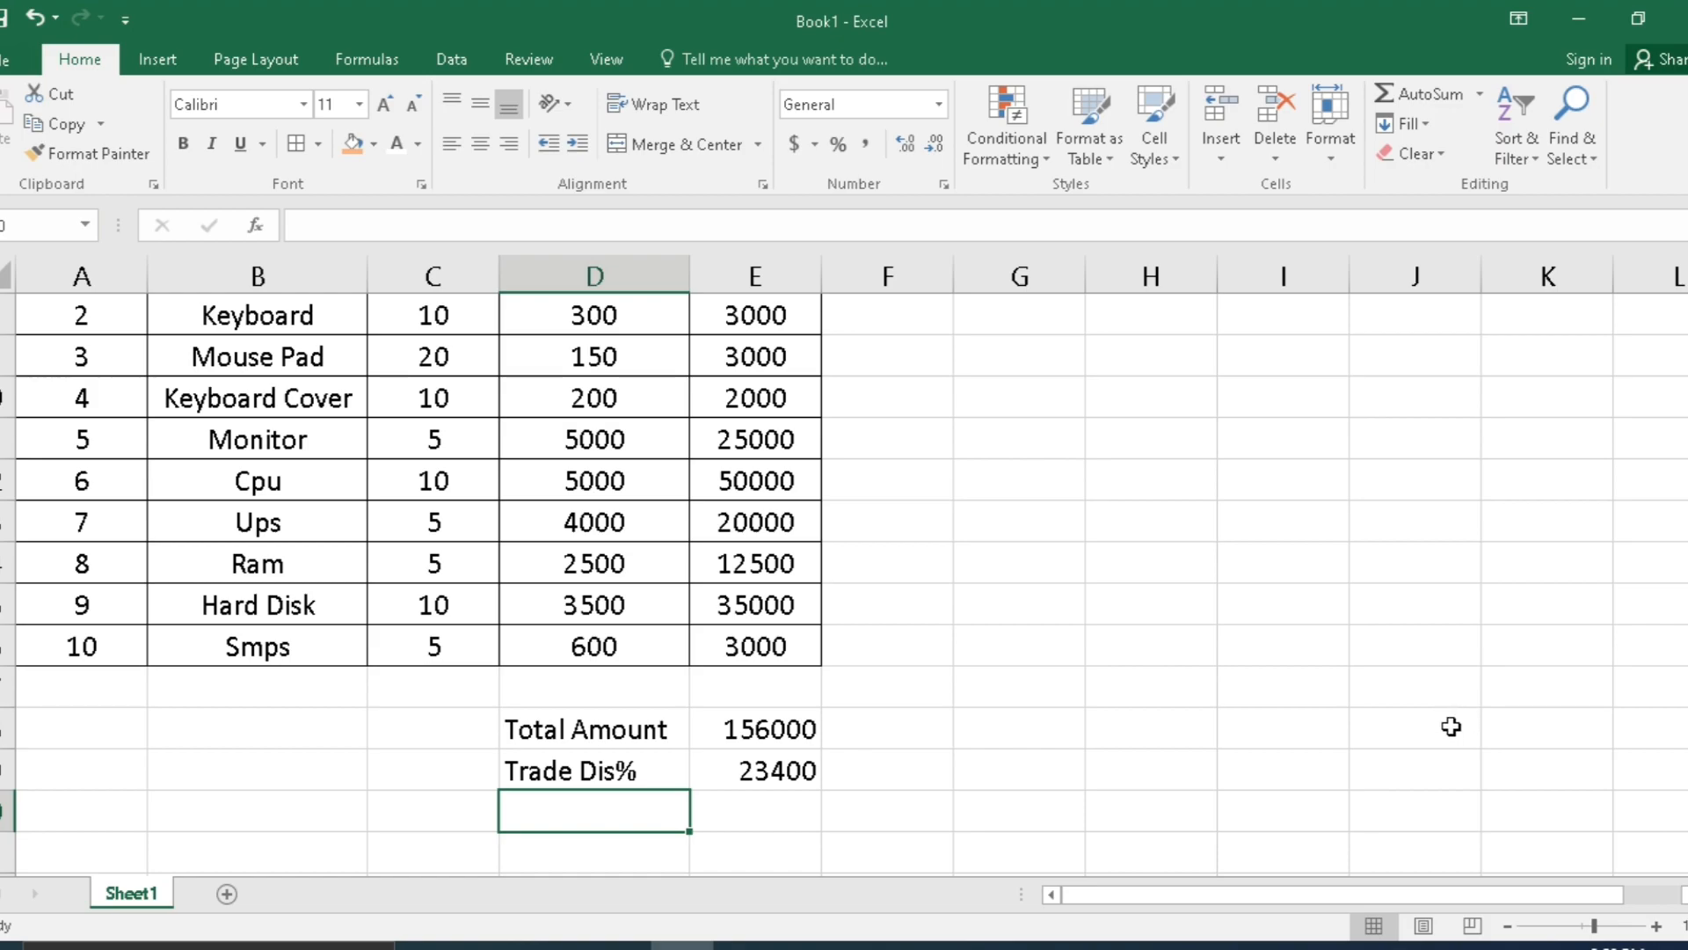
{"action": "type", "text": "Net A"}
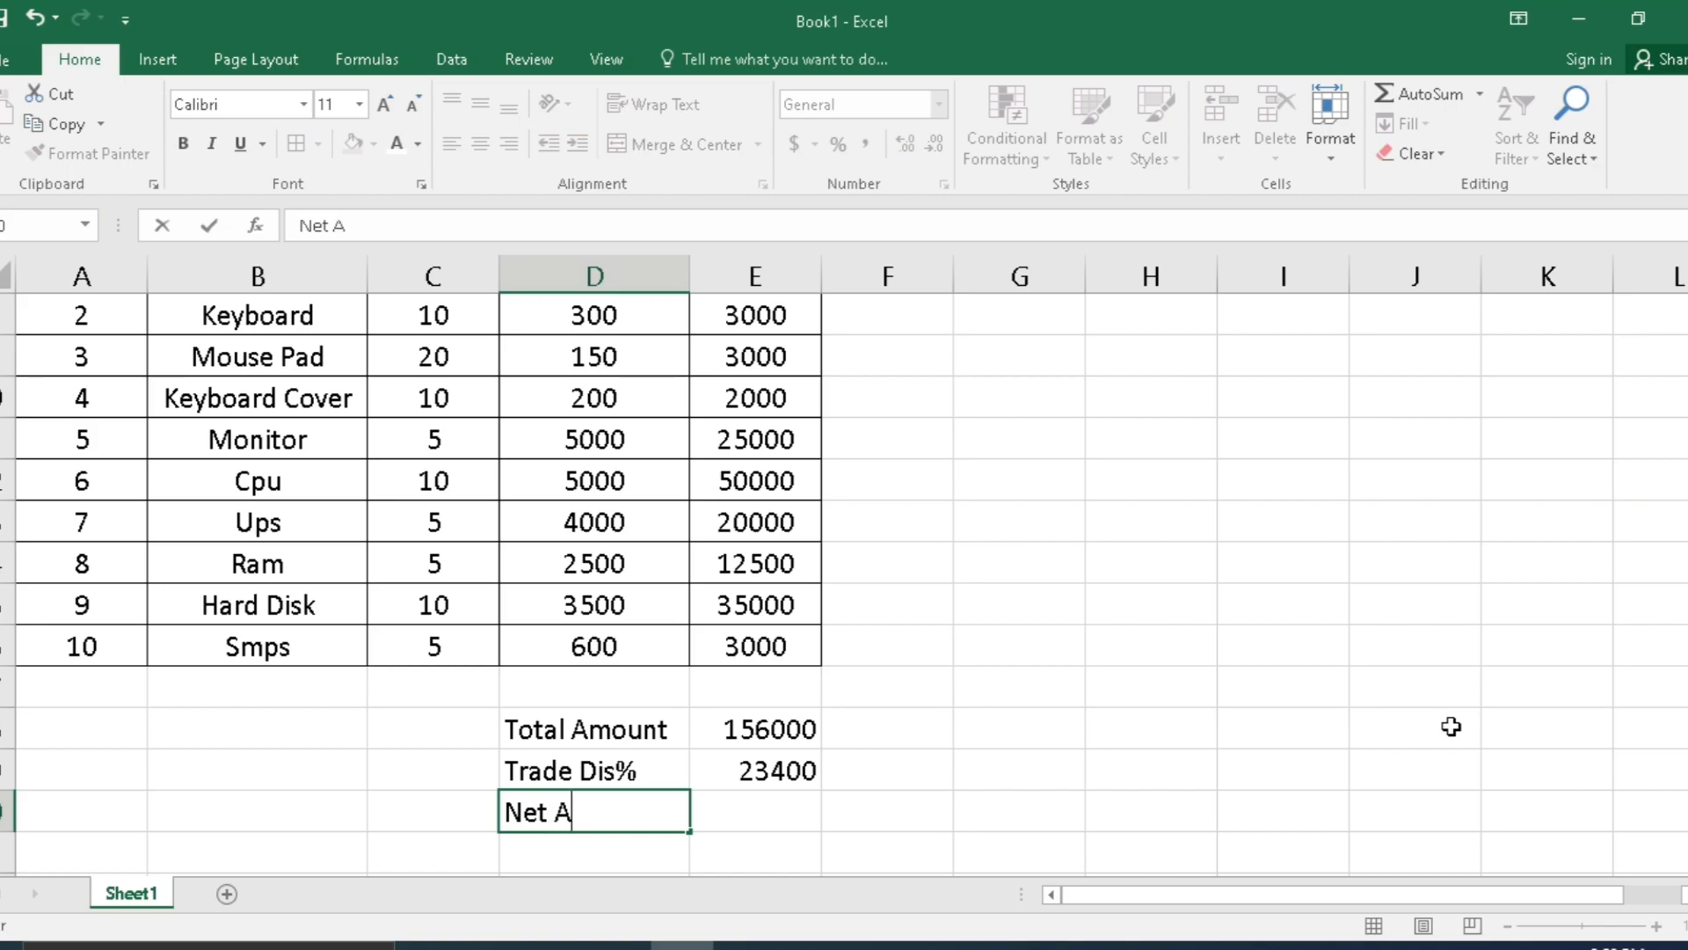
{"action": "type", "text": "mount"}
{"action": "key", "text": "Tab"}
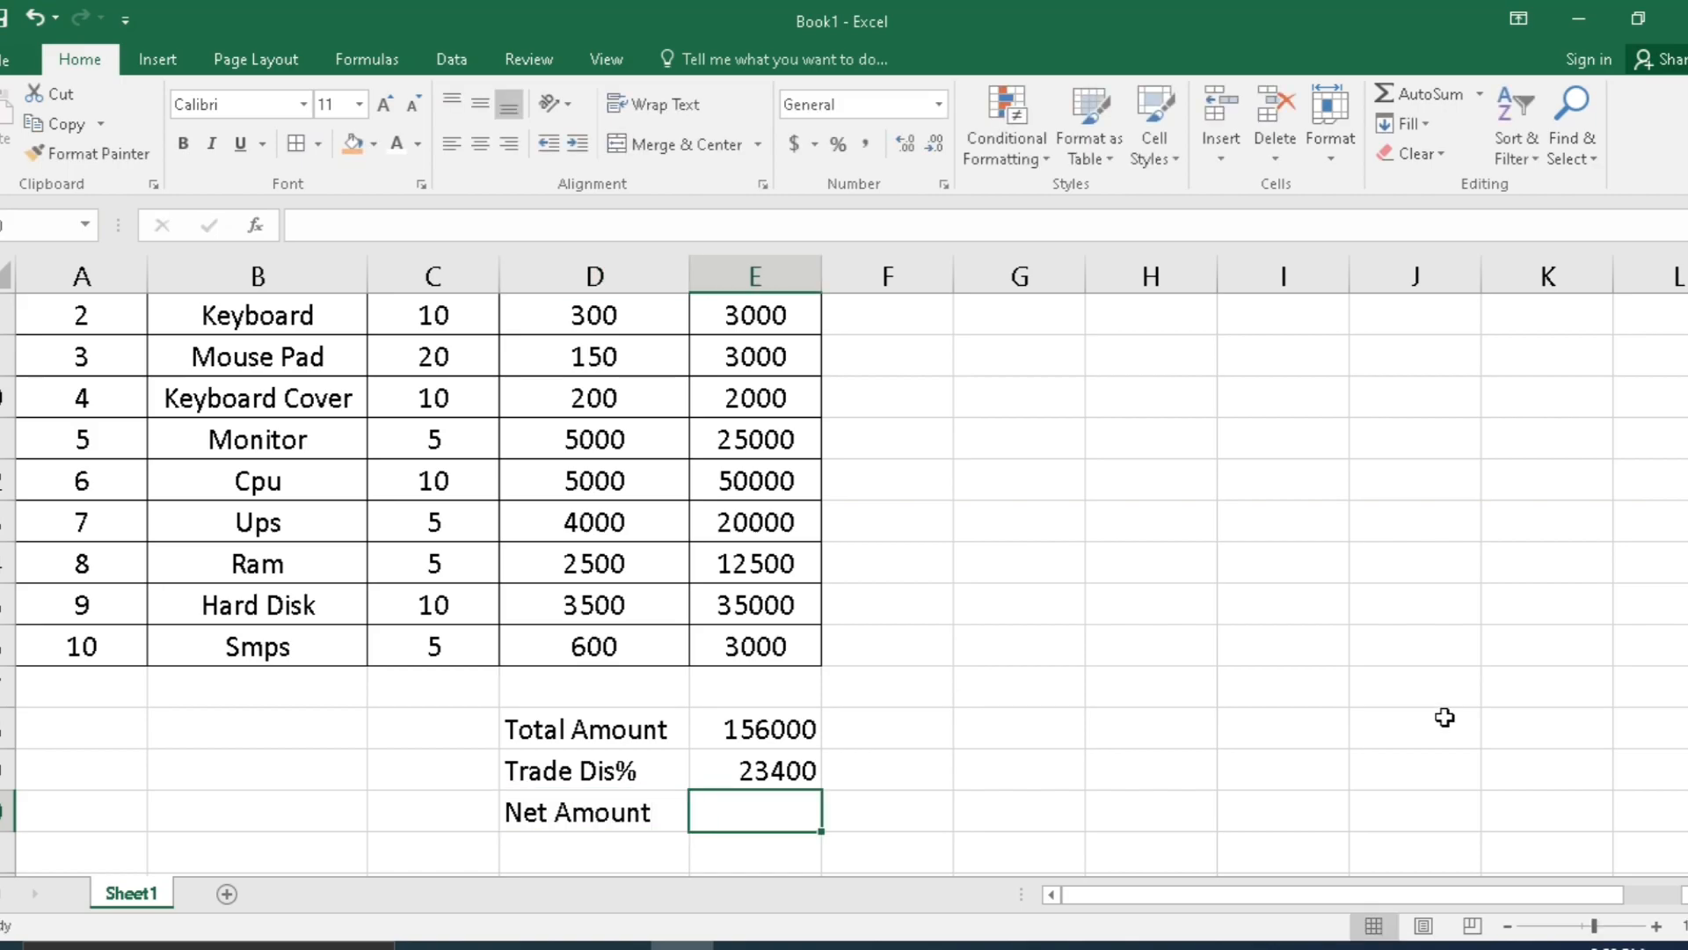
- Calculate the net amount in E20 by subtracting the trade discount from the total with the formula =(E18-E19)
{"action": "type", "text": "="}
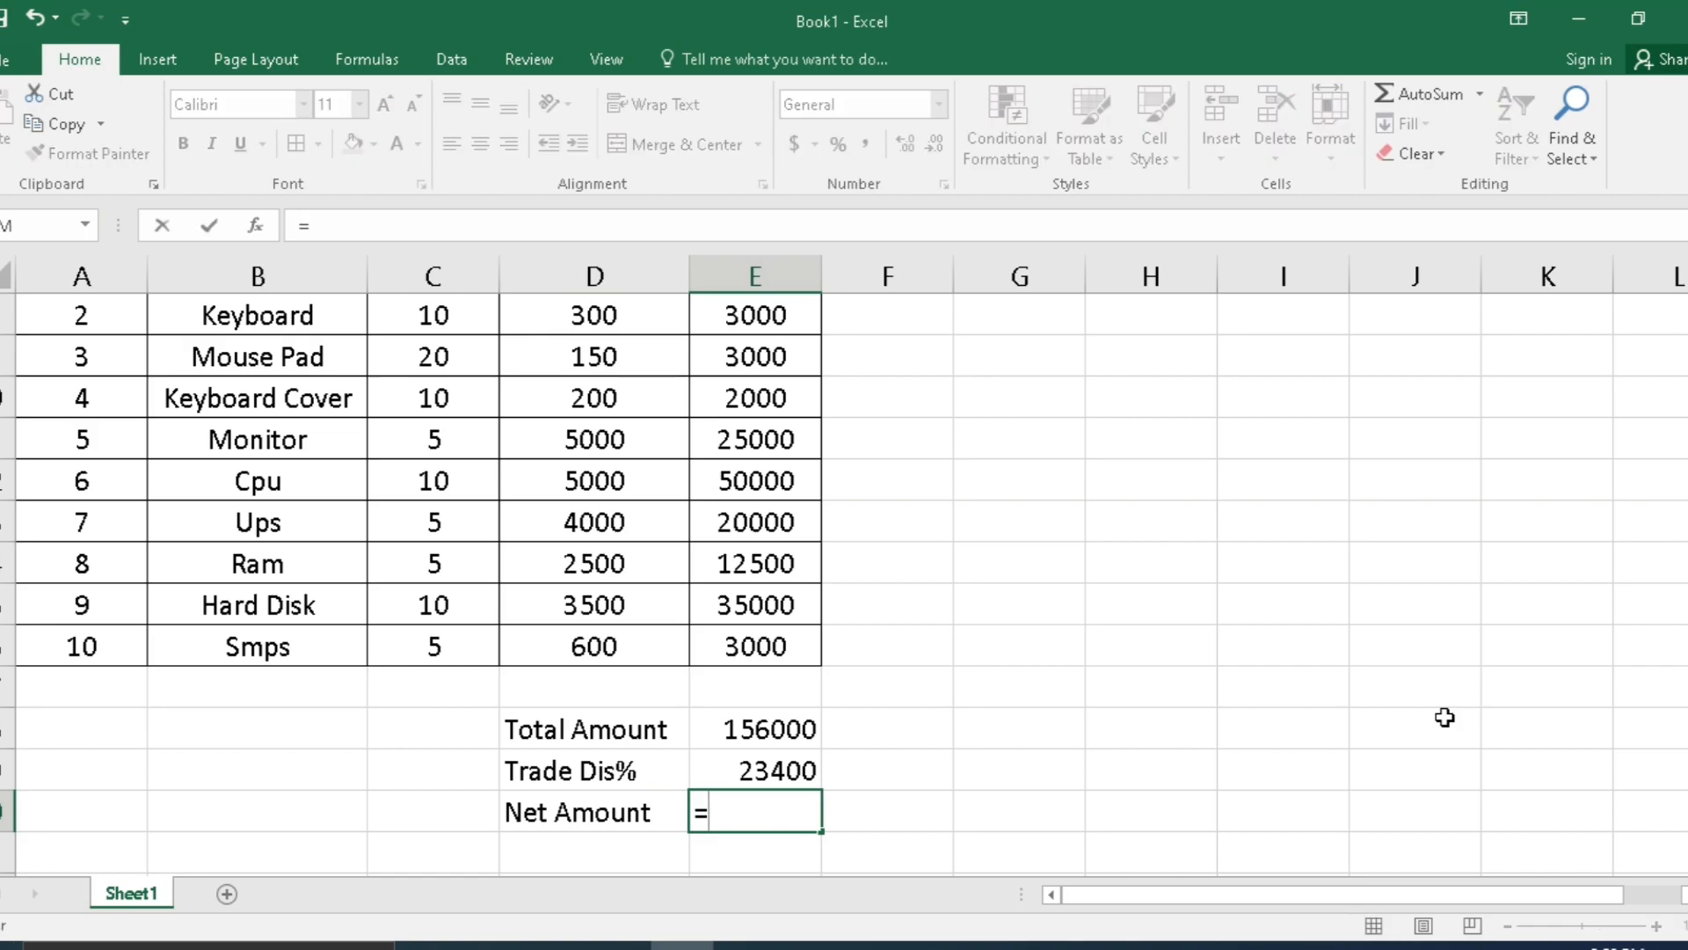
{"action": "type", "text": "("}
{"action": "left_click", "coordinate": [758, 726]}
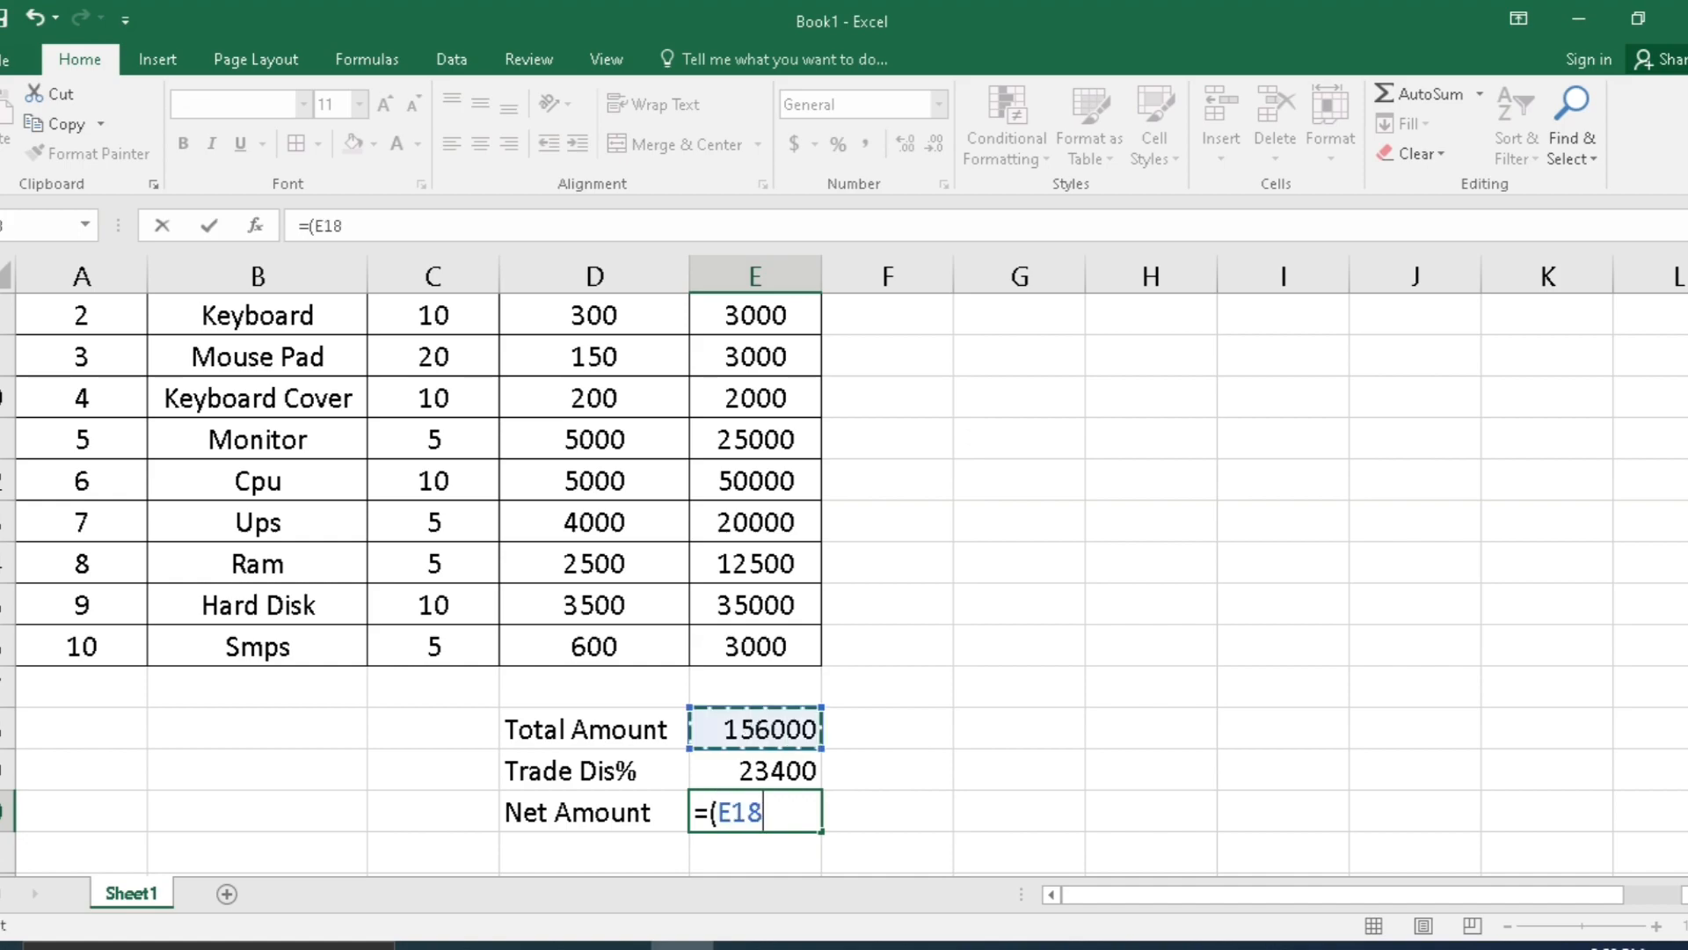
{"action": "type", "text": "-"}
{"action": "left_click", "coordinate": [745, 770]}
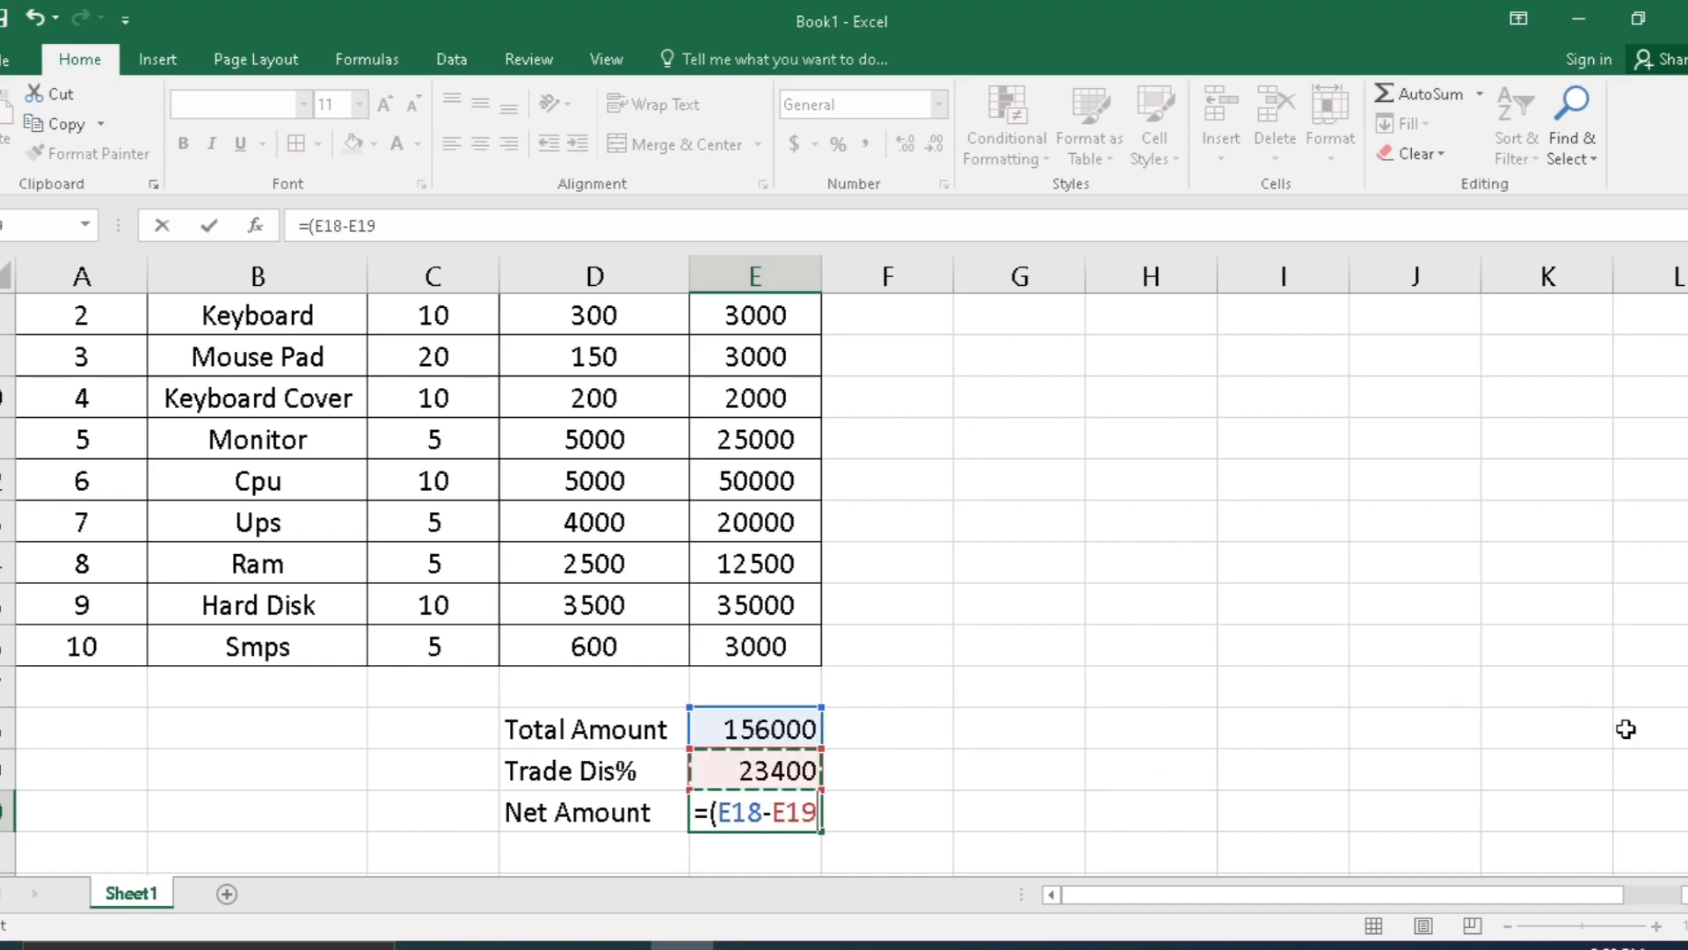
{"action": "type", "text": ")"}
{"action": "key", "text": "Return"}
{"action": "key", "text": "Left"}
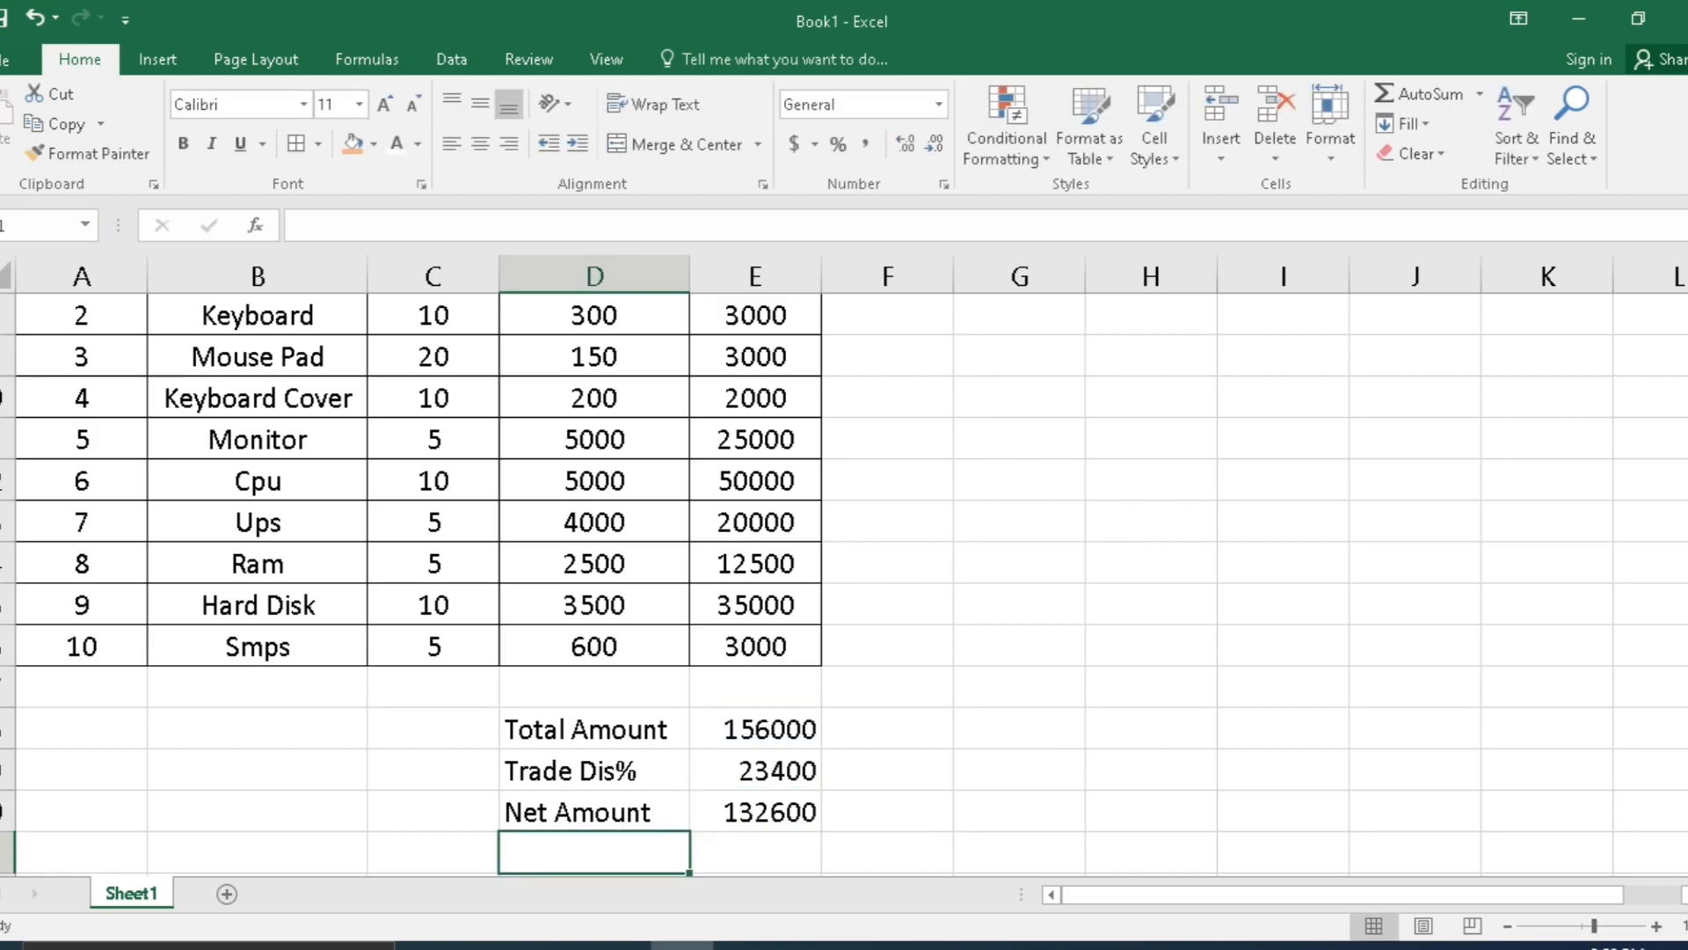
- Add a "Gst %" row below Net Amount, with the label in D21 and the rate 5% in E21
{"action": "scroll", "coordinate": [412, 591], "scroll_direction": "down", "scroll_amount": 1}
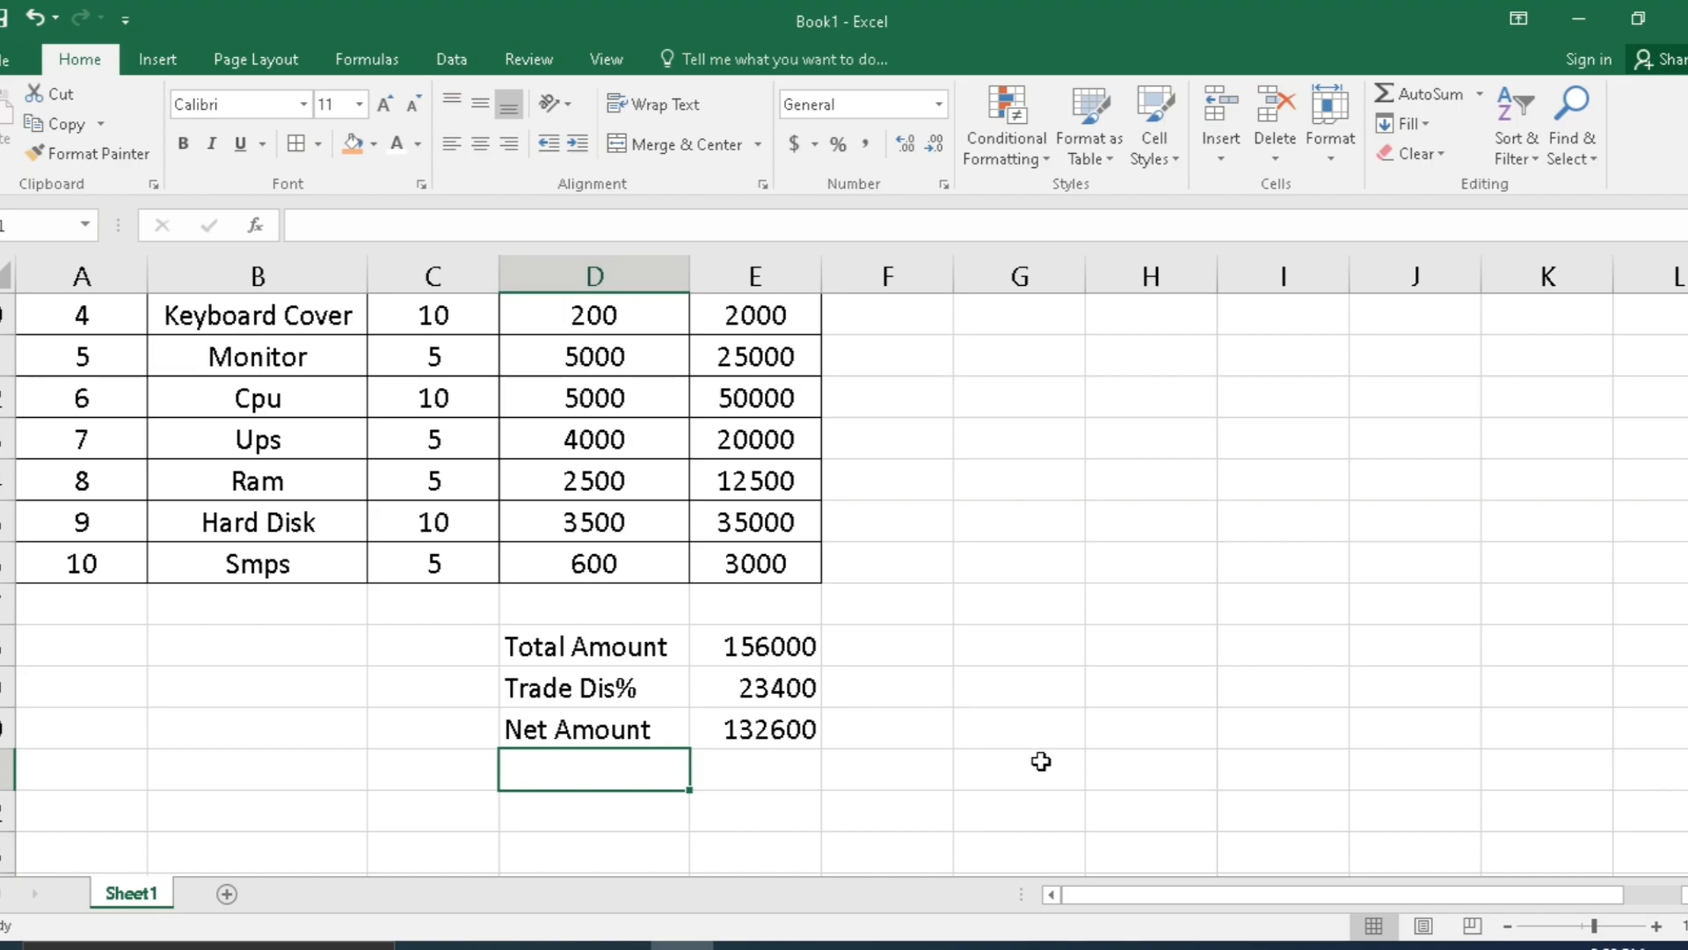
{"action": "type", "text": "Z"}
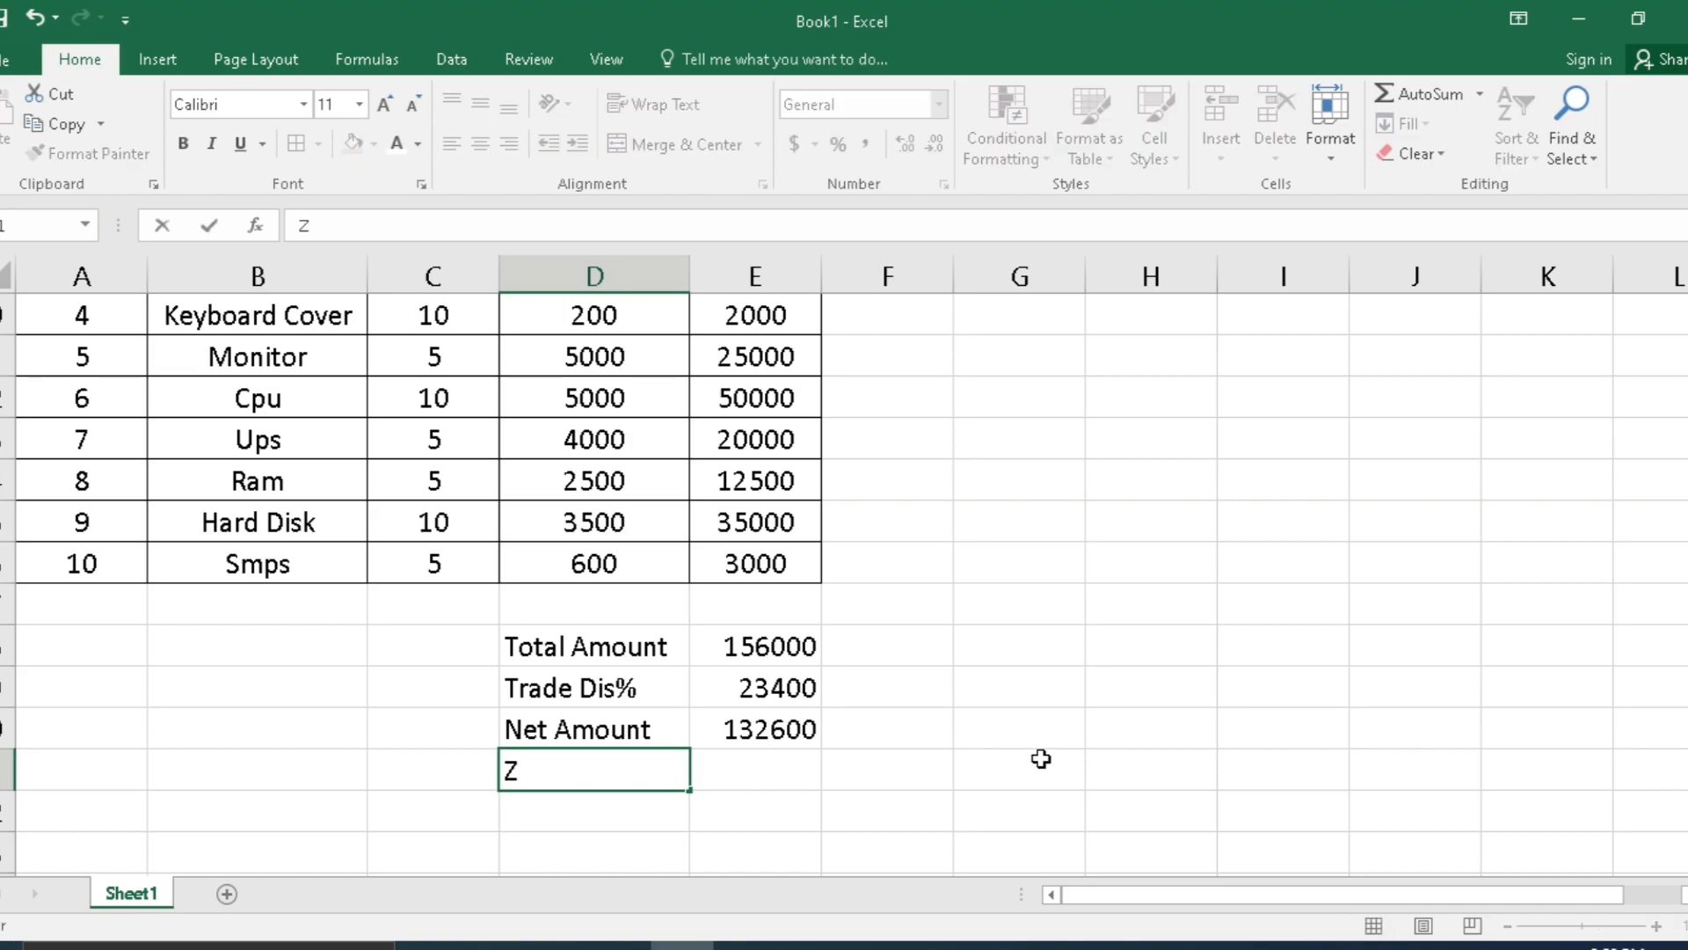
{"action": "key", "text": "BackSpace"}
{"action": "type", "text": "Gst %"}
{"action": "key", "text": "Tab"}
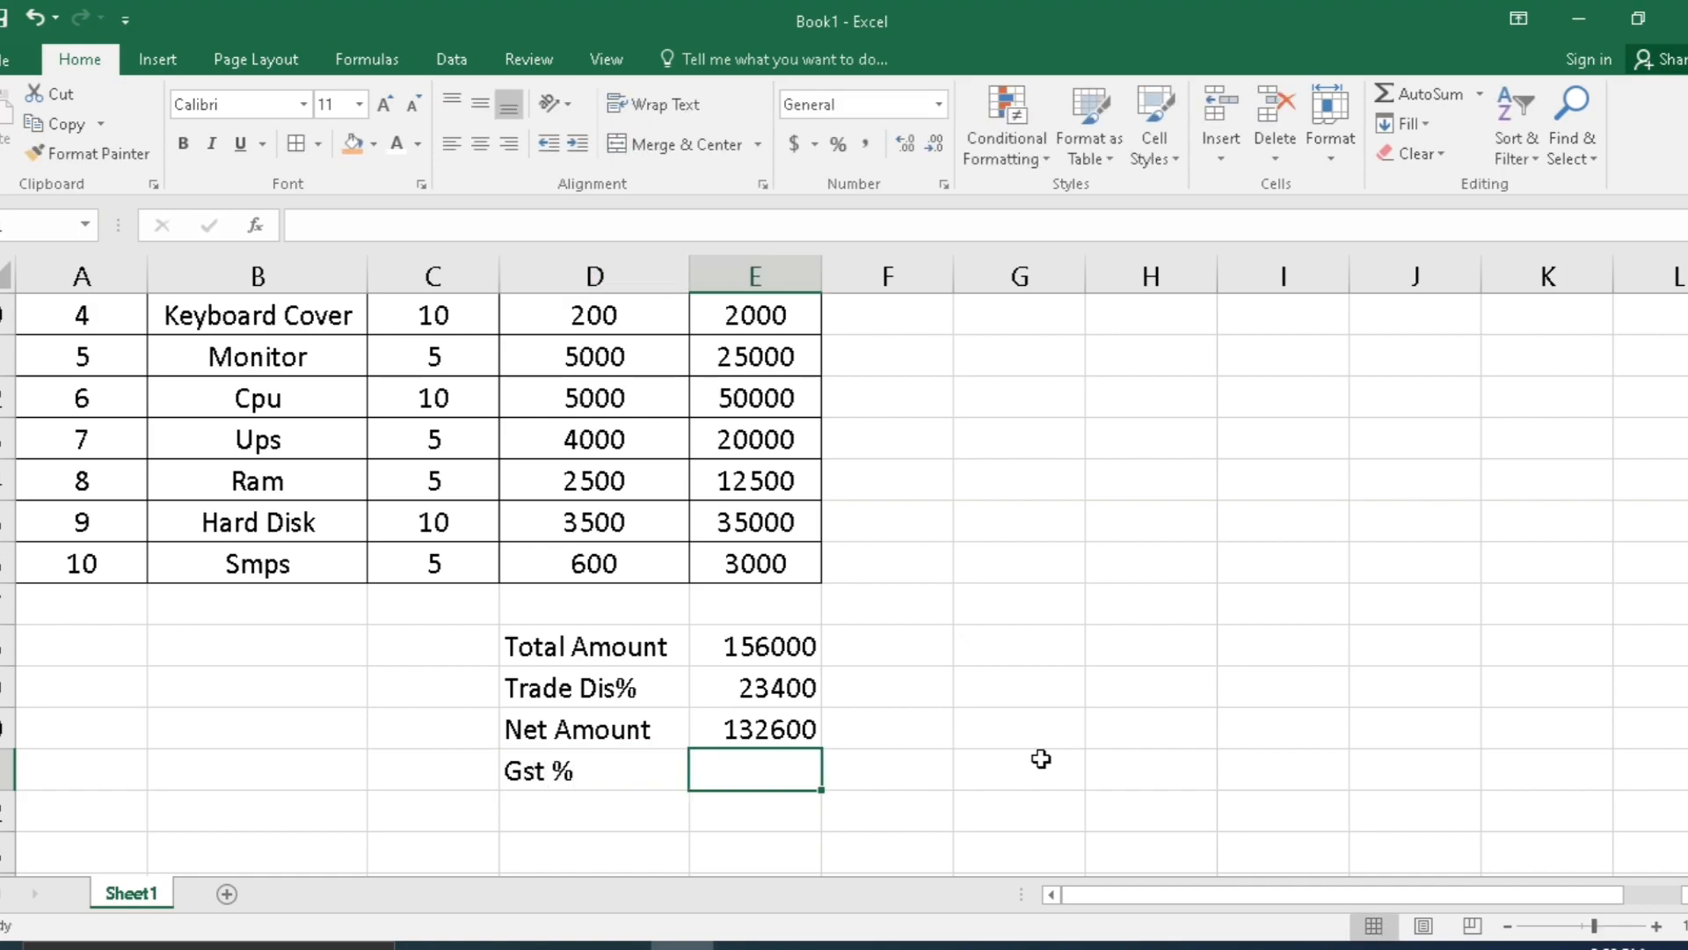
{"action": "type", "text": "5"}
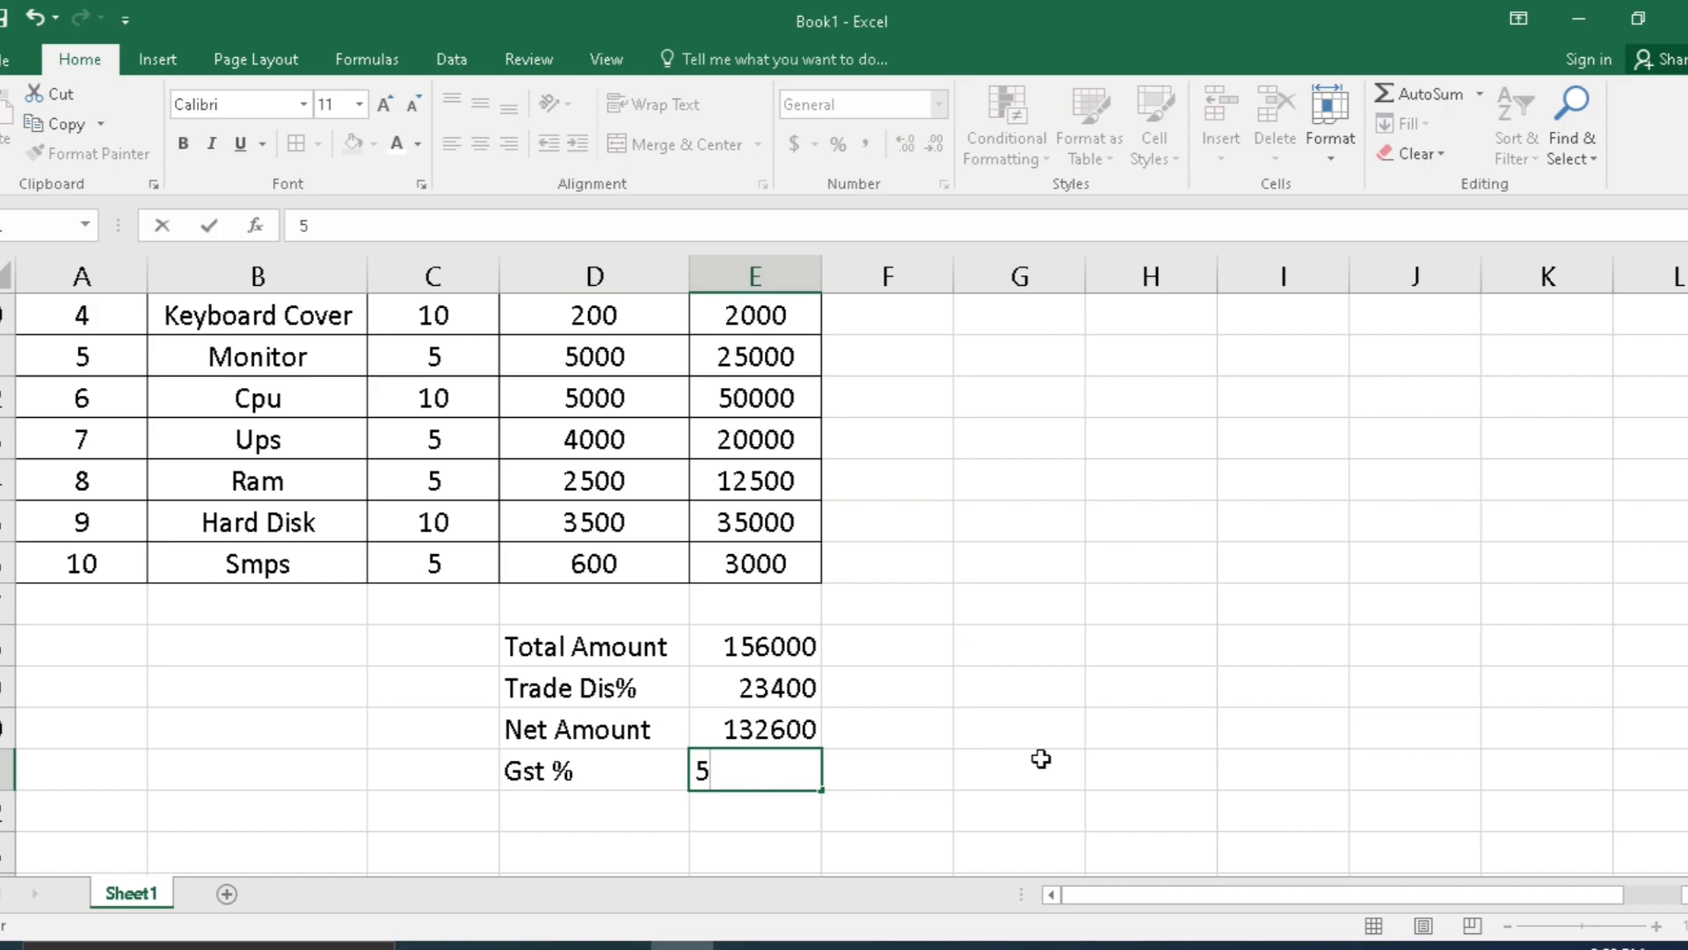
{"action": "type", "text": "%"}
{"action": "key", "text": "Return"}
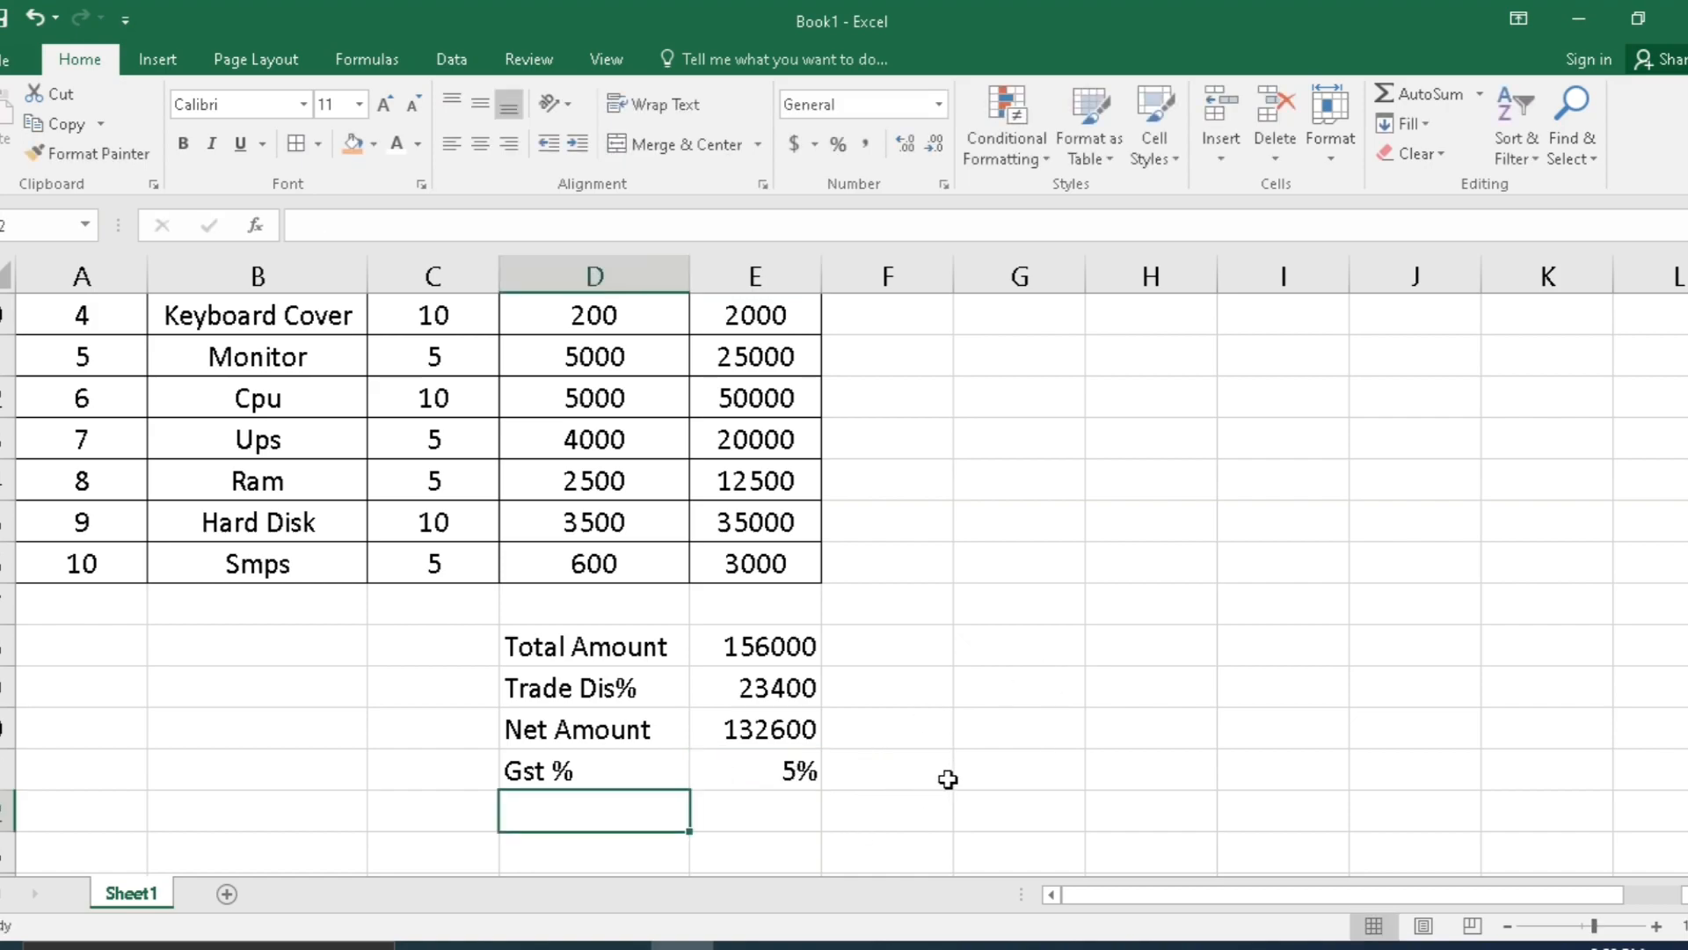
- Add a "Gst Amount" row below Gst %, with the label in D22 and the formula =(E20*E21) in E22
{"action": "type", "text": "Gst "}
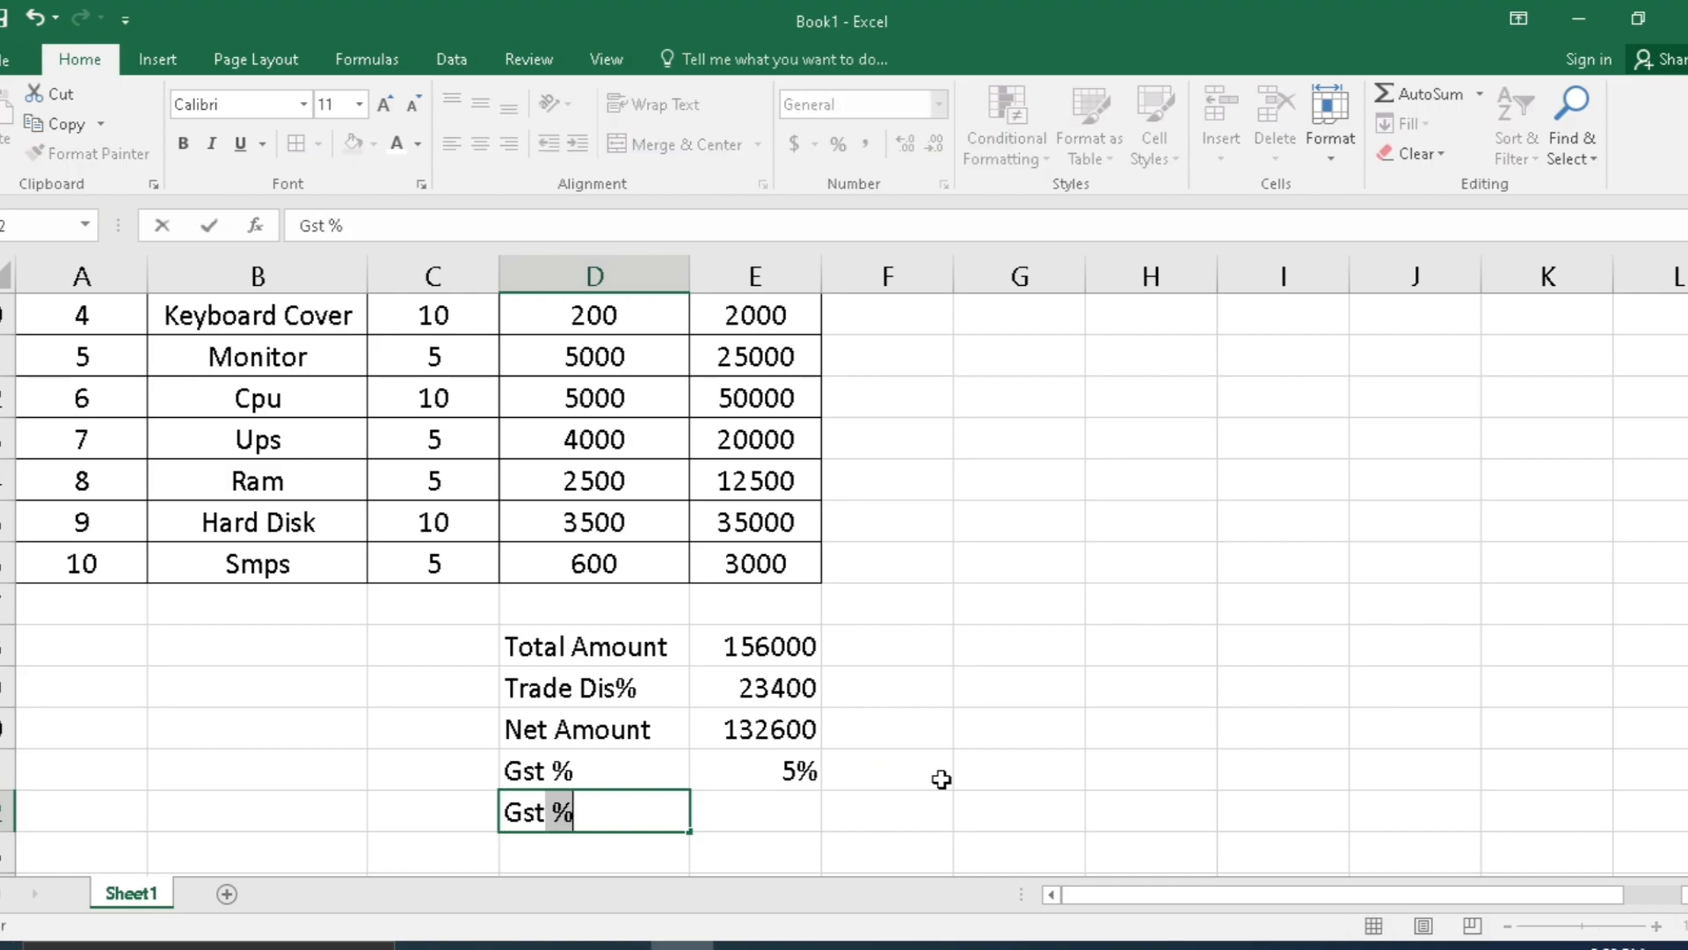
{"action": "type", "text": "Amount"}
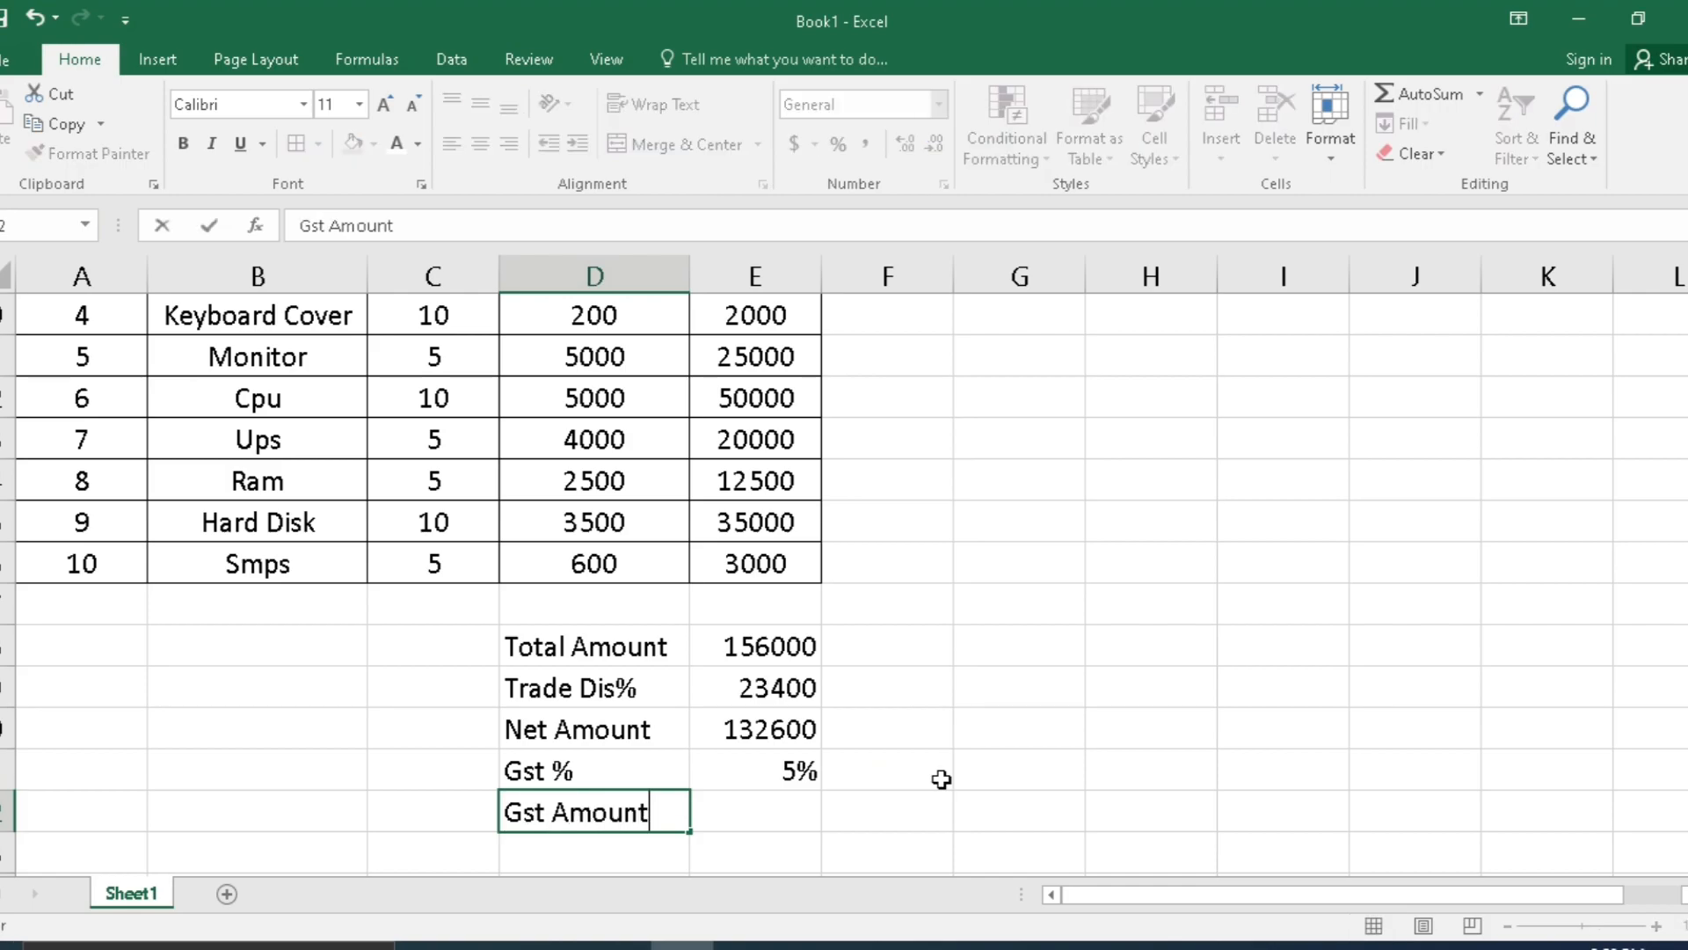
{"action": "key", "text": "Tab"}
{"action": "type", "text": "="}
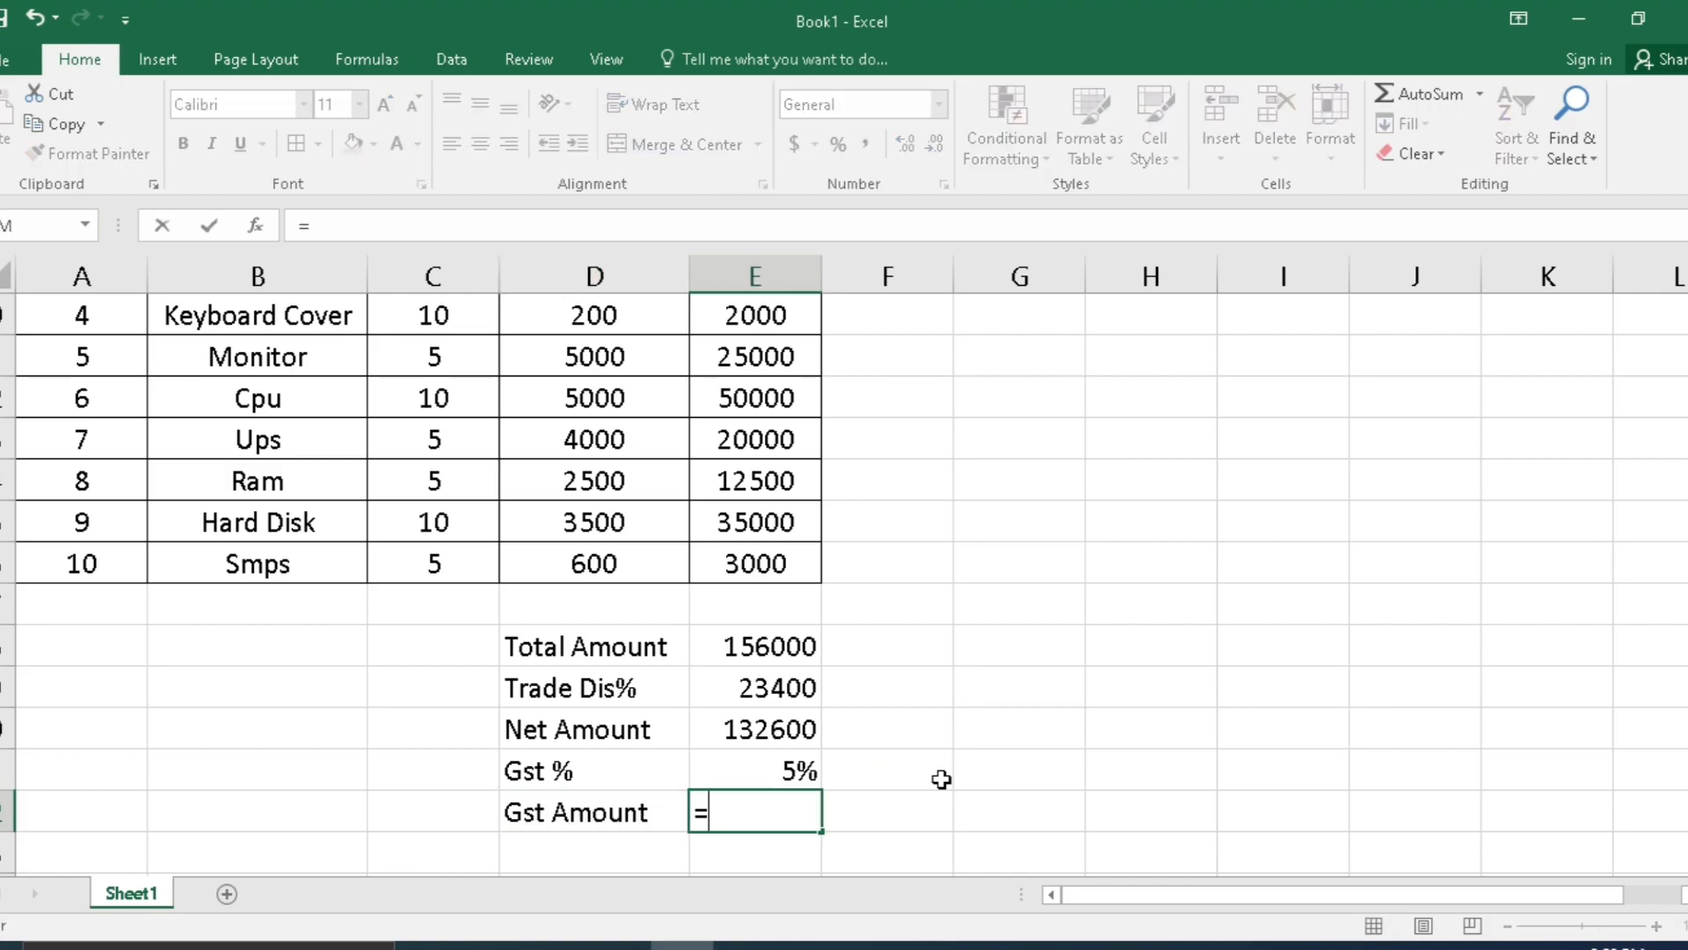
{"action": "type", "text": "("}
{"action": "left_click", "coordinate": [743, 730]}
{"action": "type", "text": "*"}
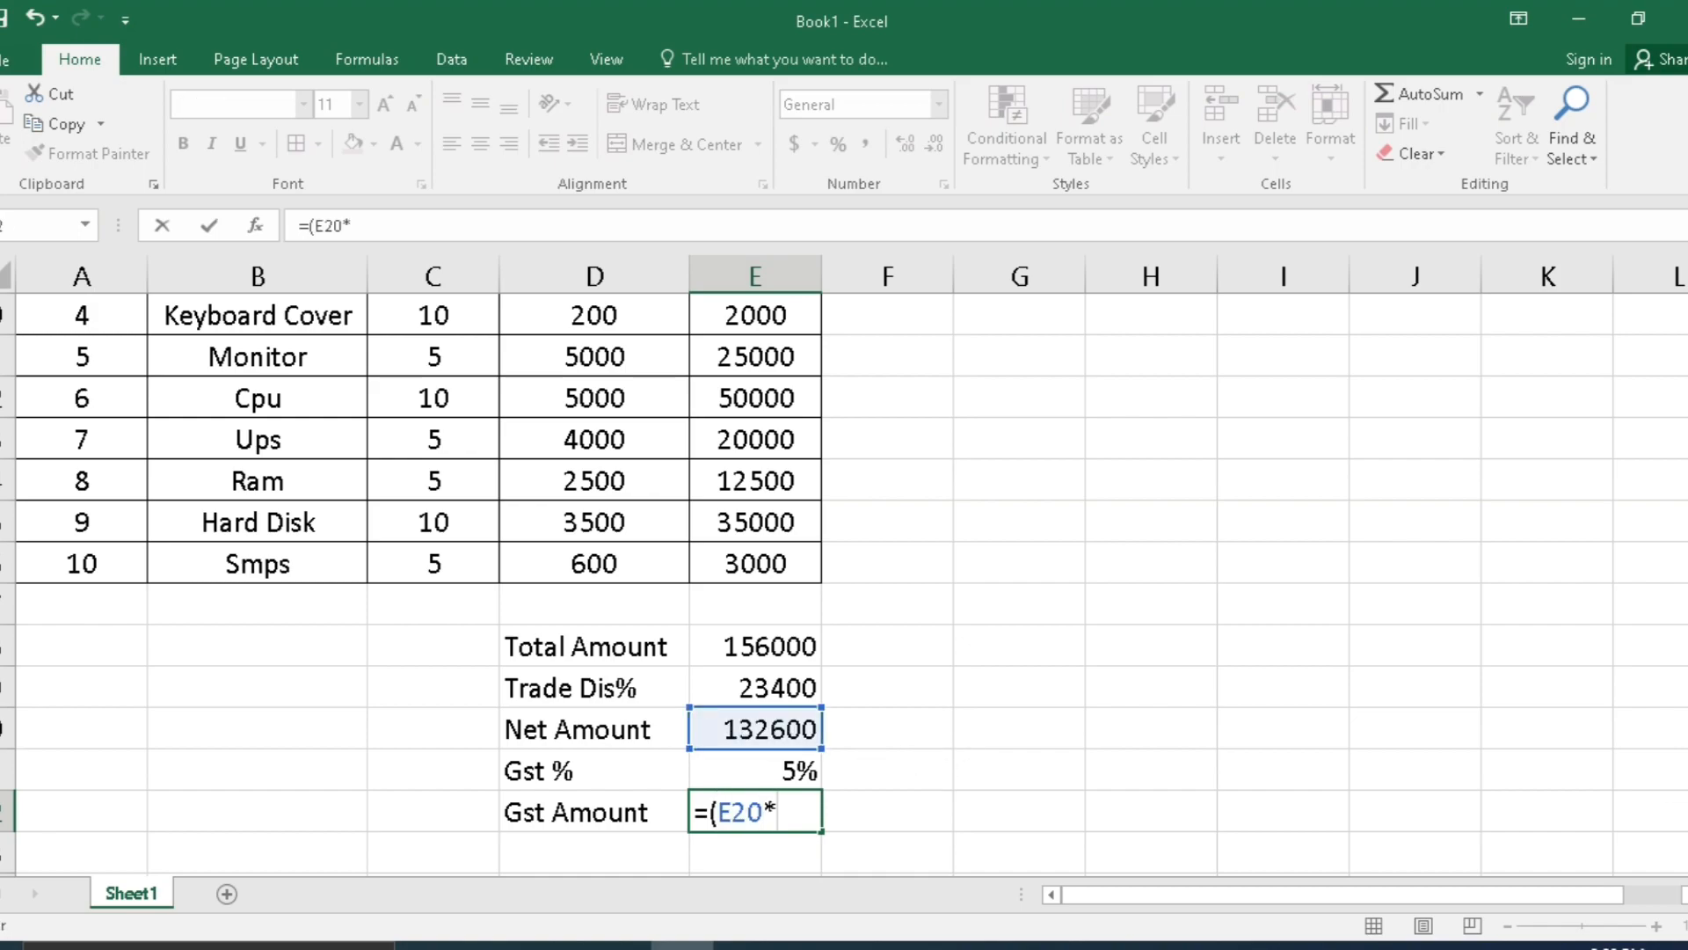
{"action": "left_click", "coordinate": [752, 767]}
{"action": "type", "text": ")"}
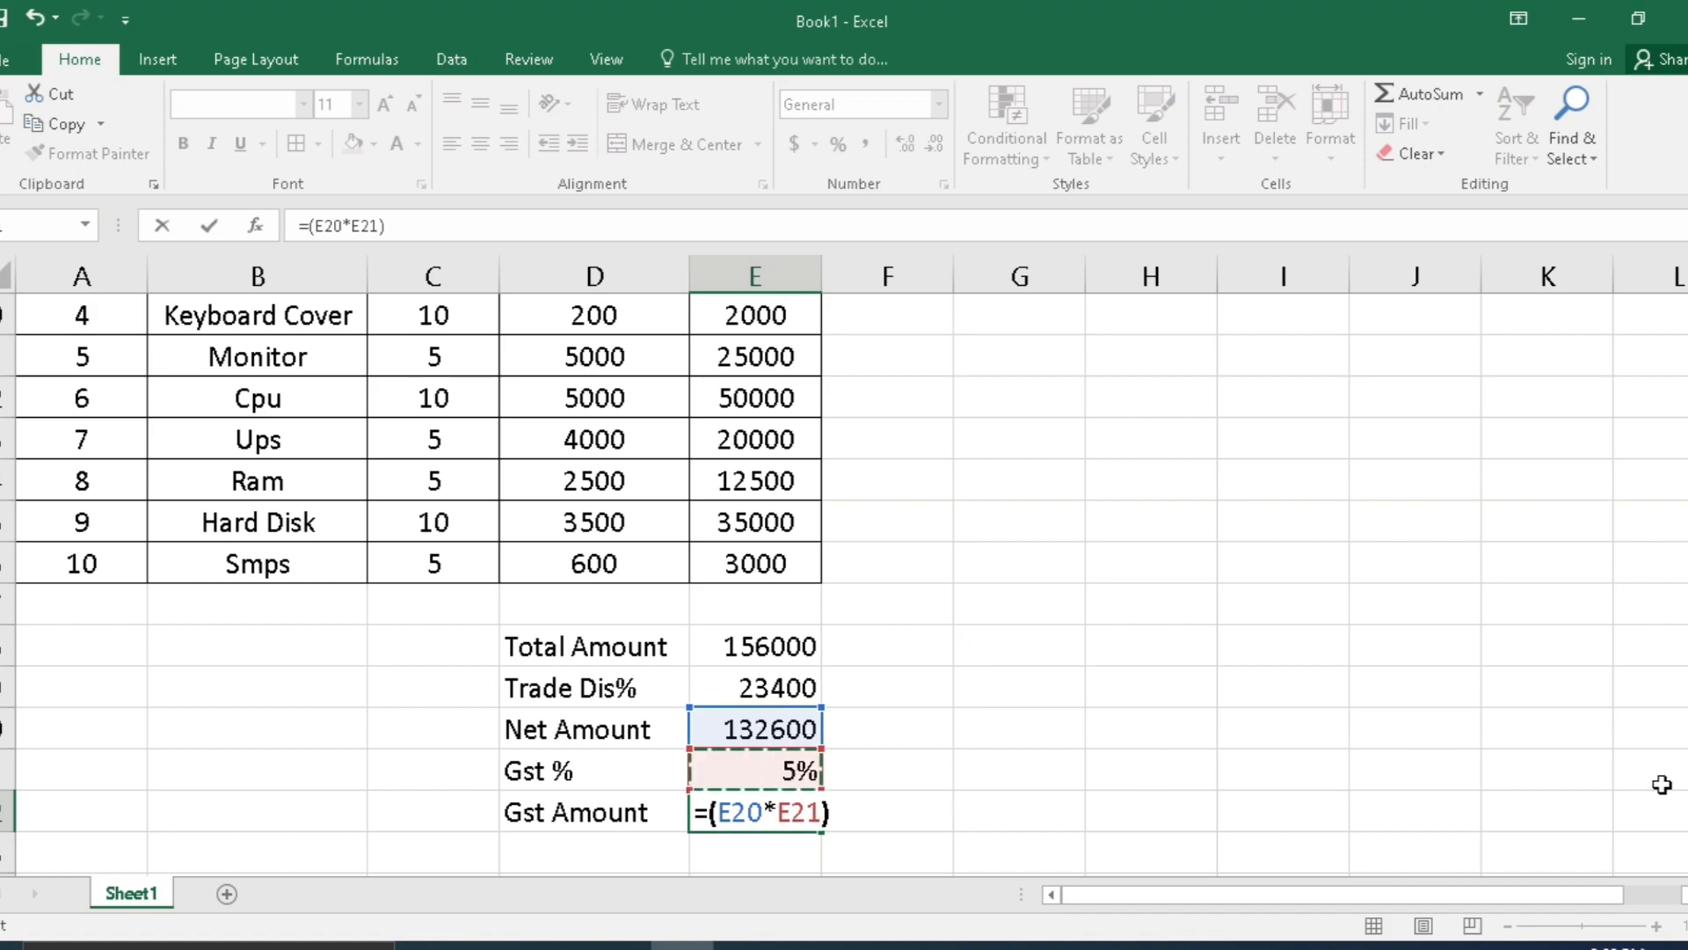
{"action": "key", "text": "Return"}
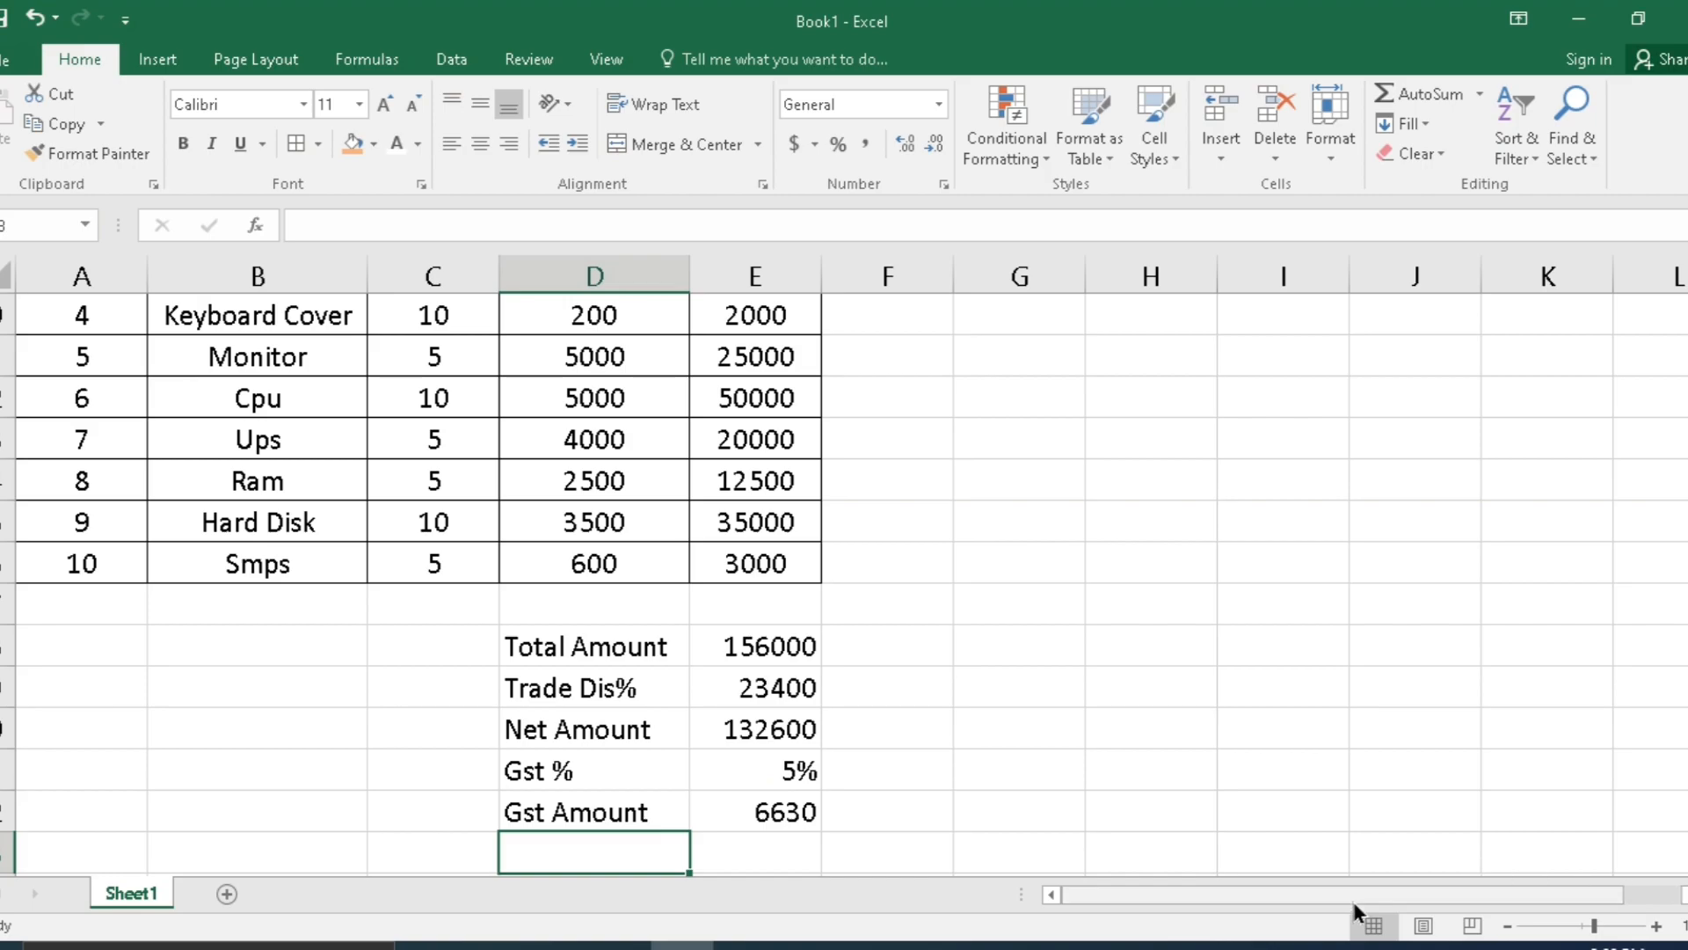
- Label cell D23, directly below Gst Amount, "Payable Amount" and widen column D to fit the text
{"action": "type", "text": "Payable"}
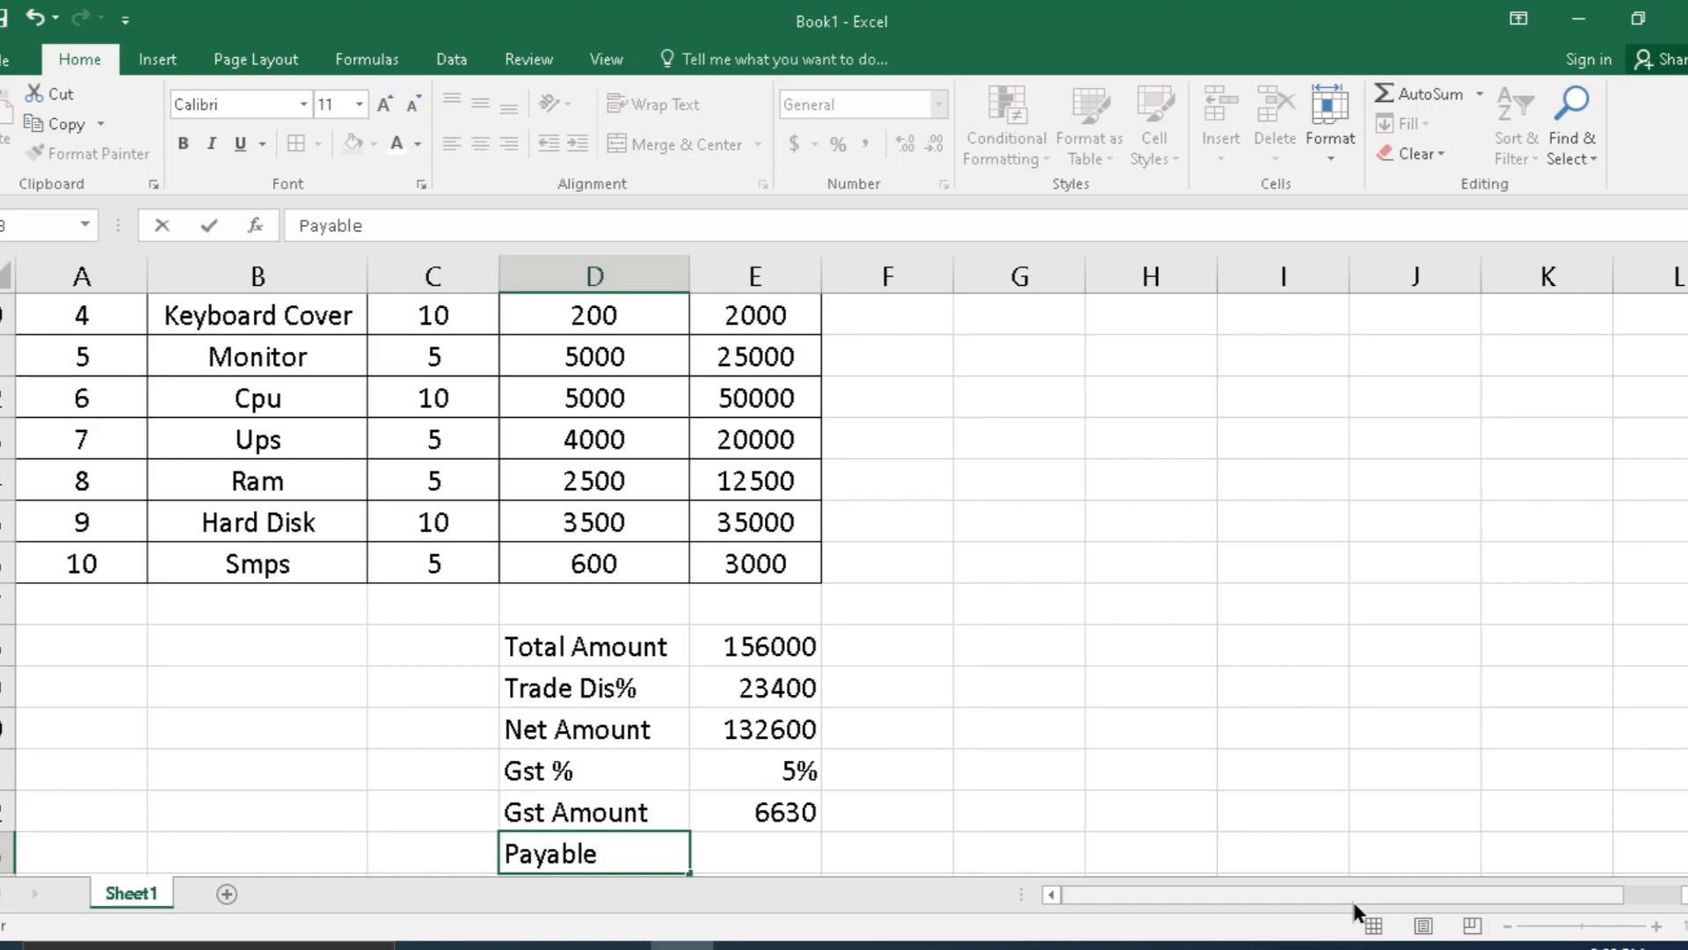
{"action": "type", "text": " Amount"}
{"action": "left_click", "coordinate": [1282, 603]}
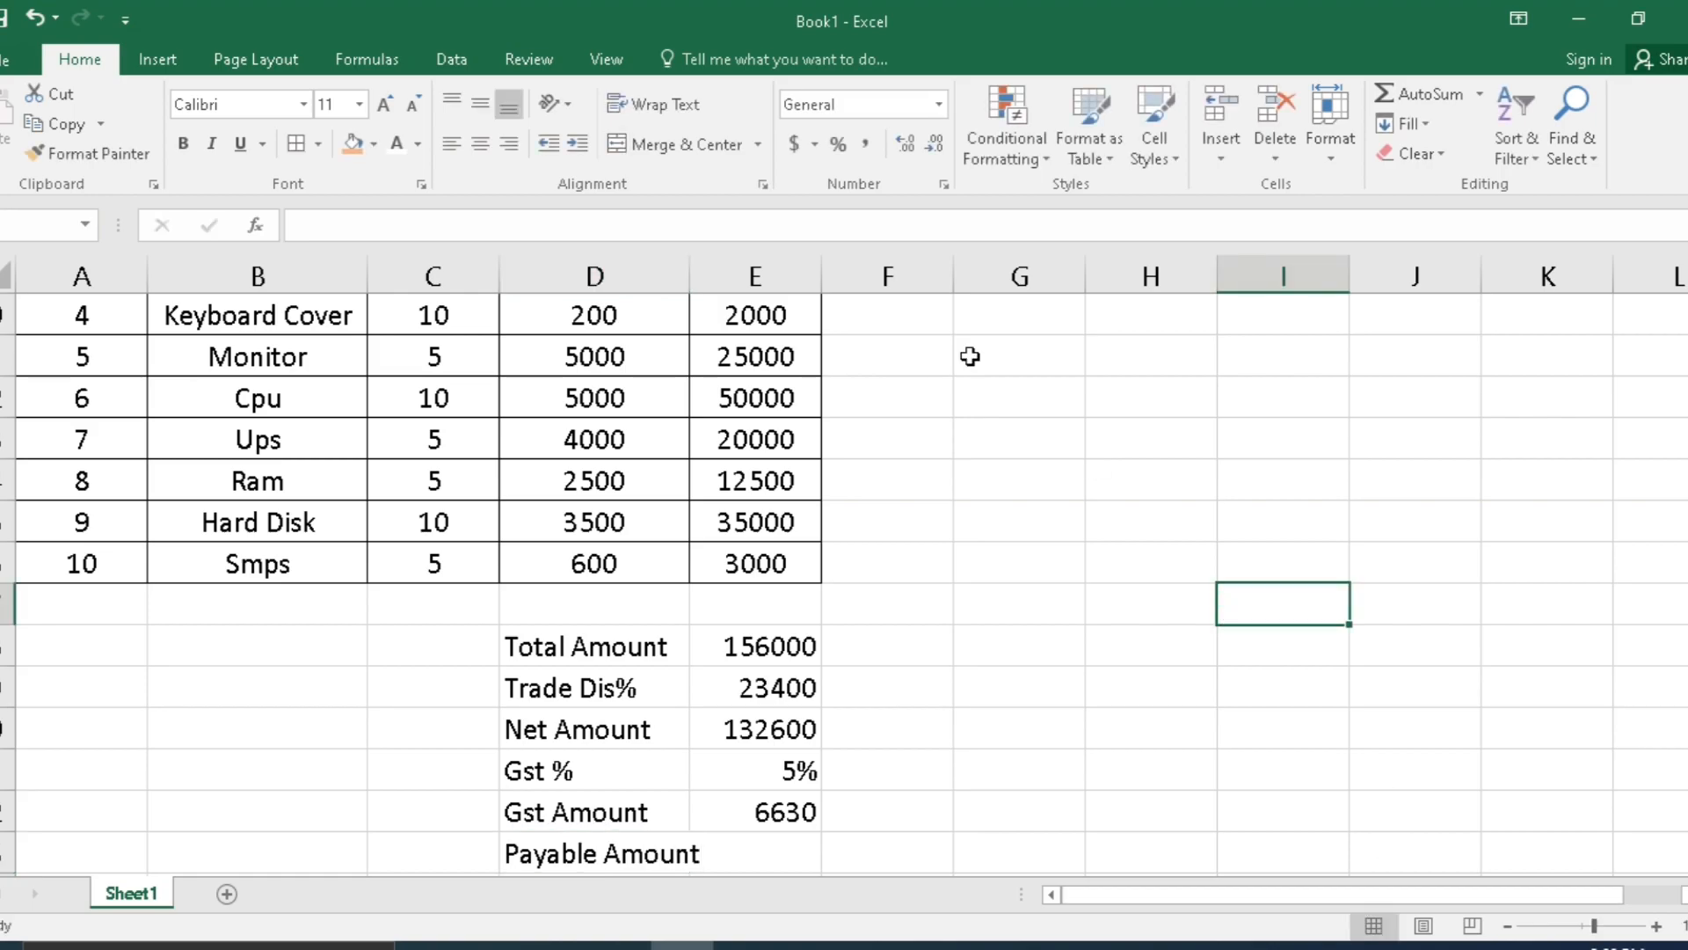
{"action": "left_click_drag", "start_coordinate": [691, 276], "coordinate": [728, 275]}
- Calculate the payable amount in E23 by adding the GST amount to the net amount with the formula =E20+E22
{"action": "left_click", "coordinate": [798, 859]}
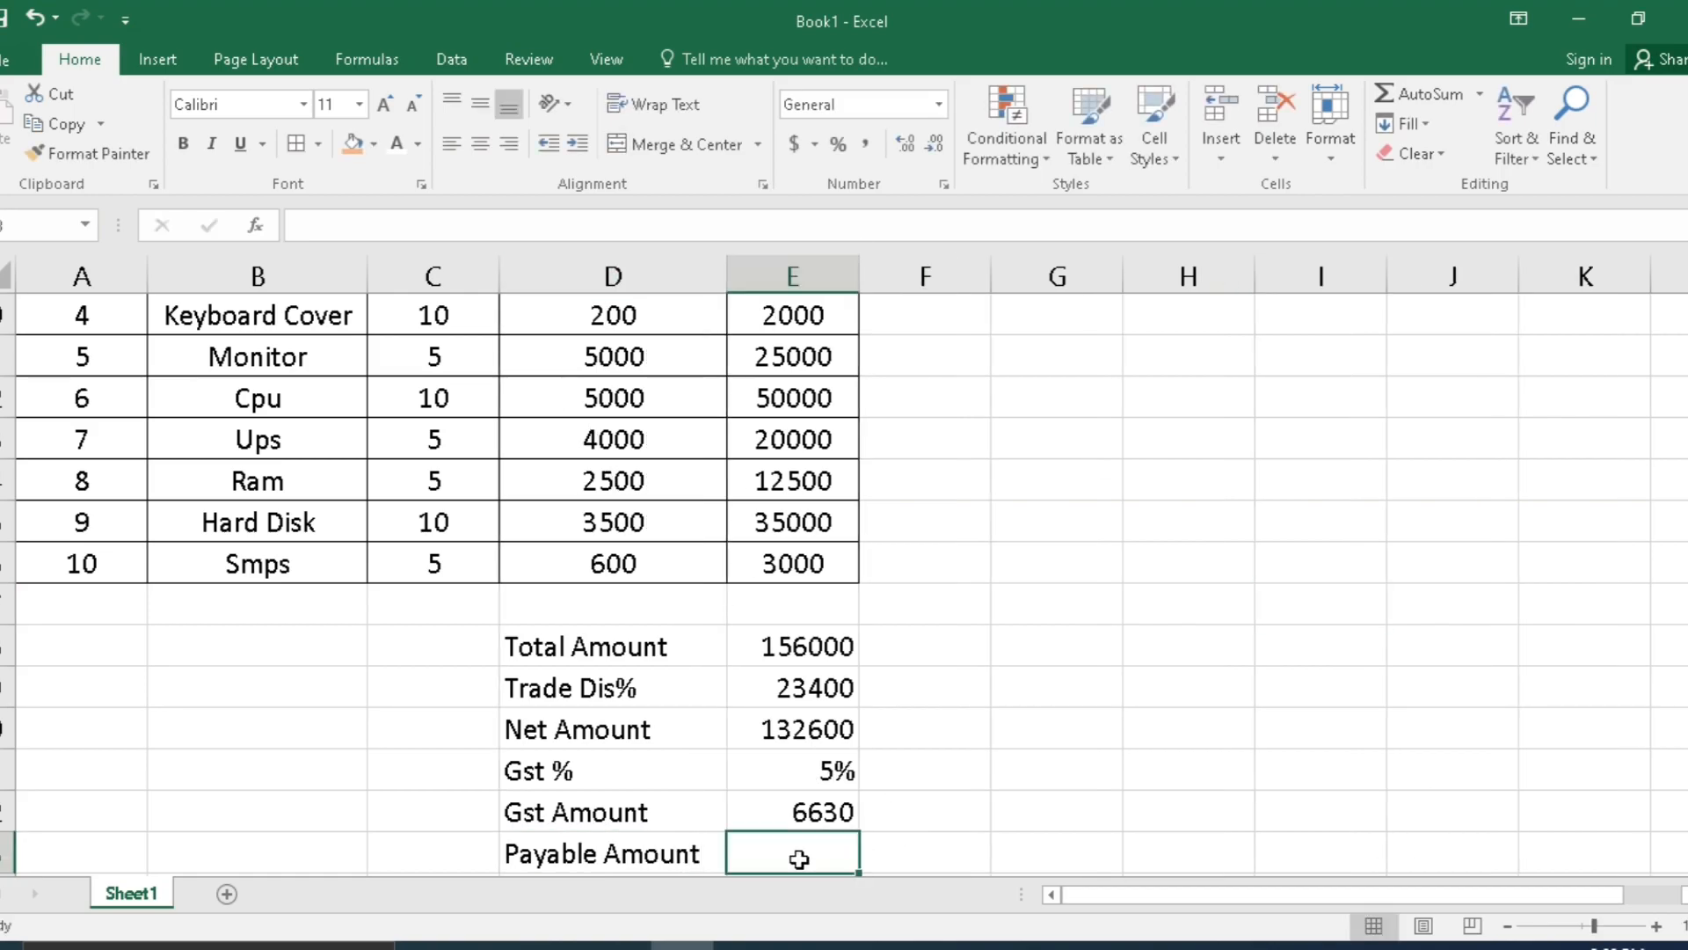
{"action": "type", "text": "="}
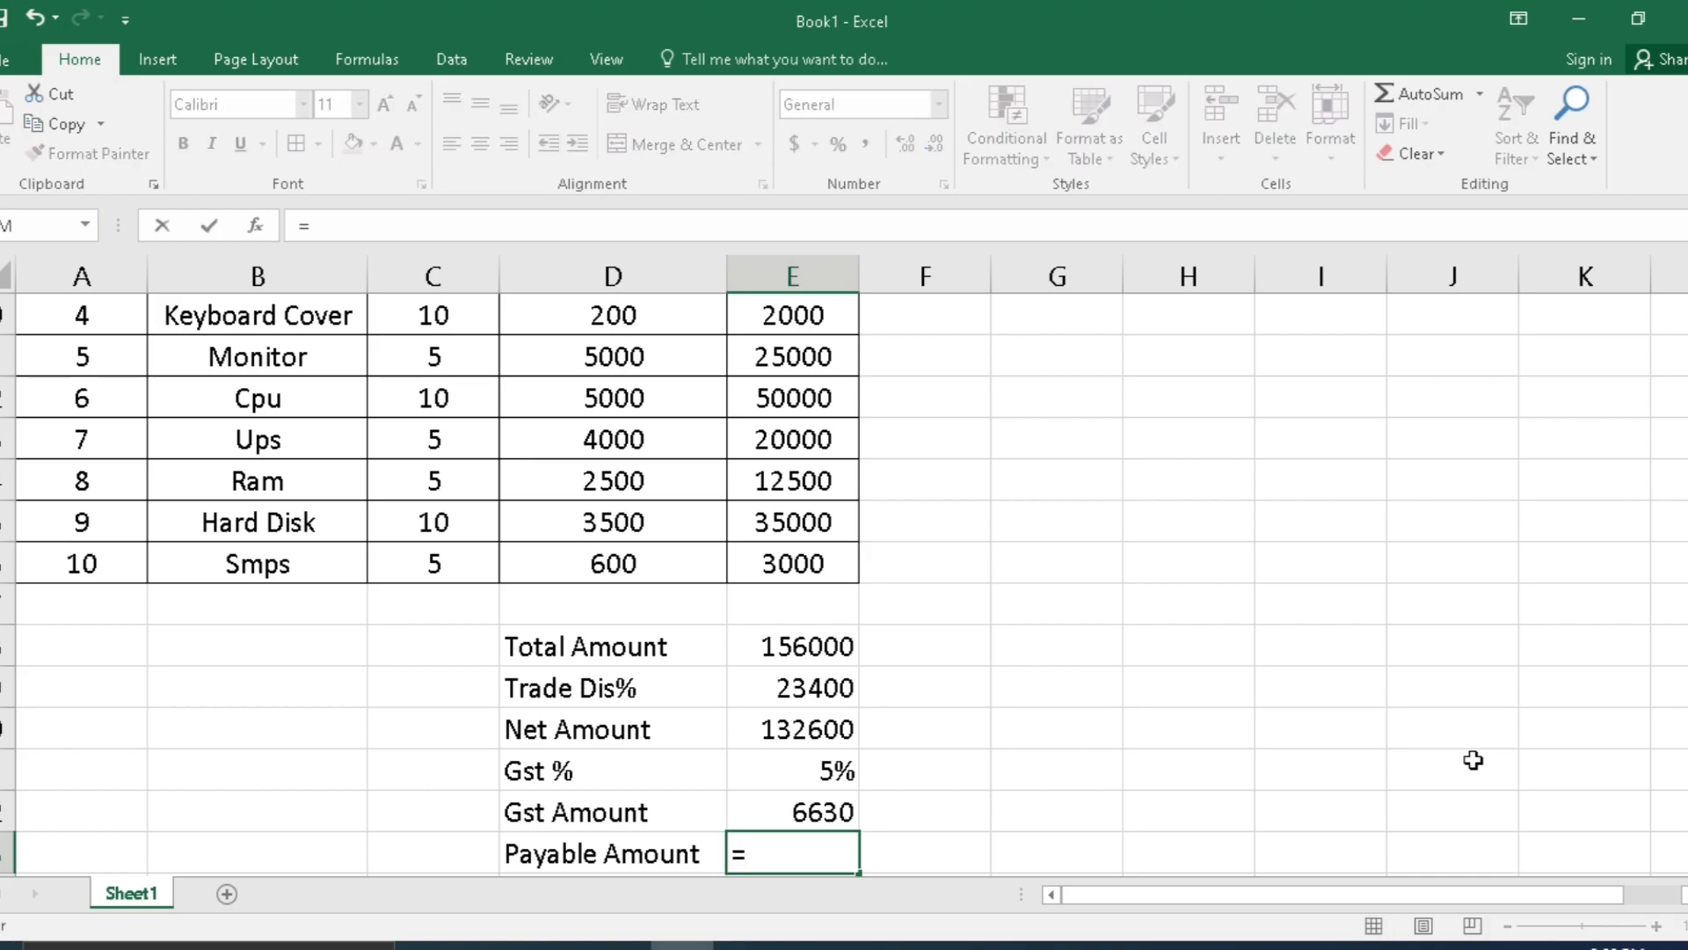
{"action": "left_click", "coordinate": [796, 726]}
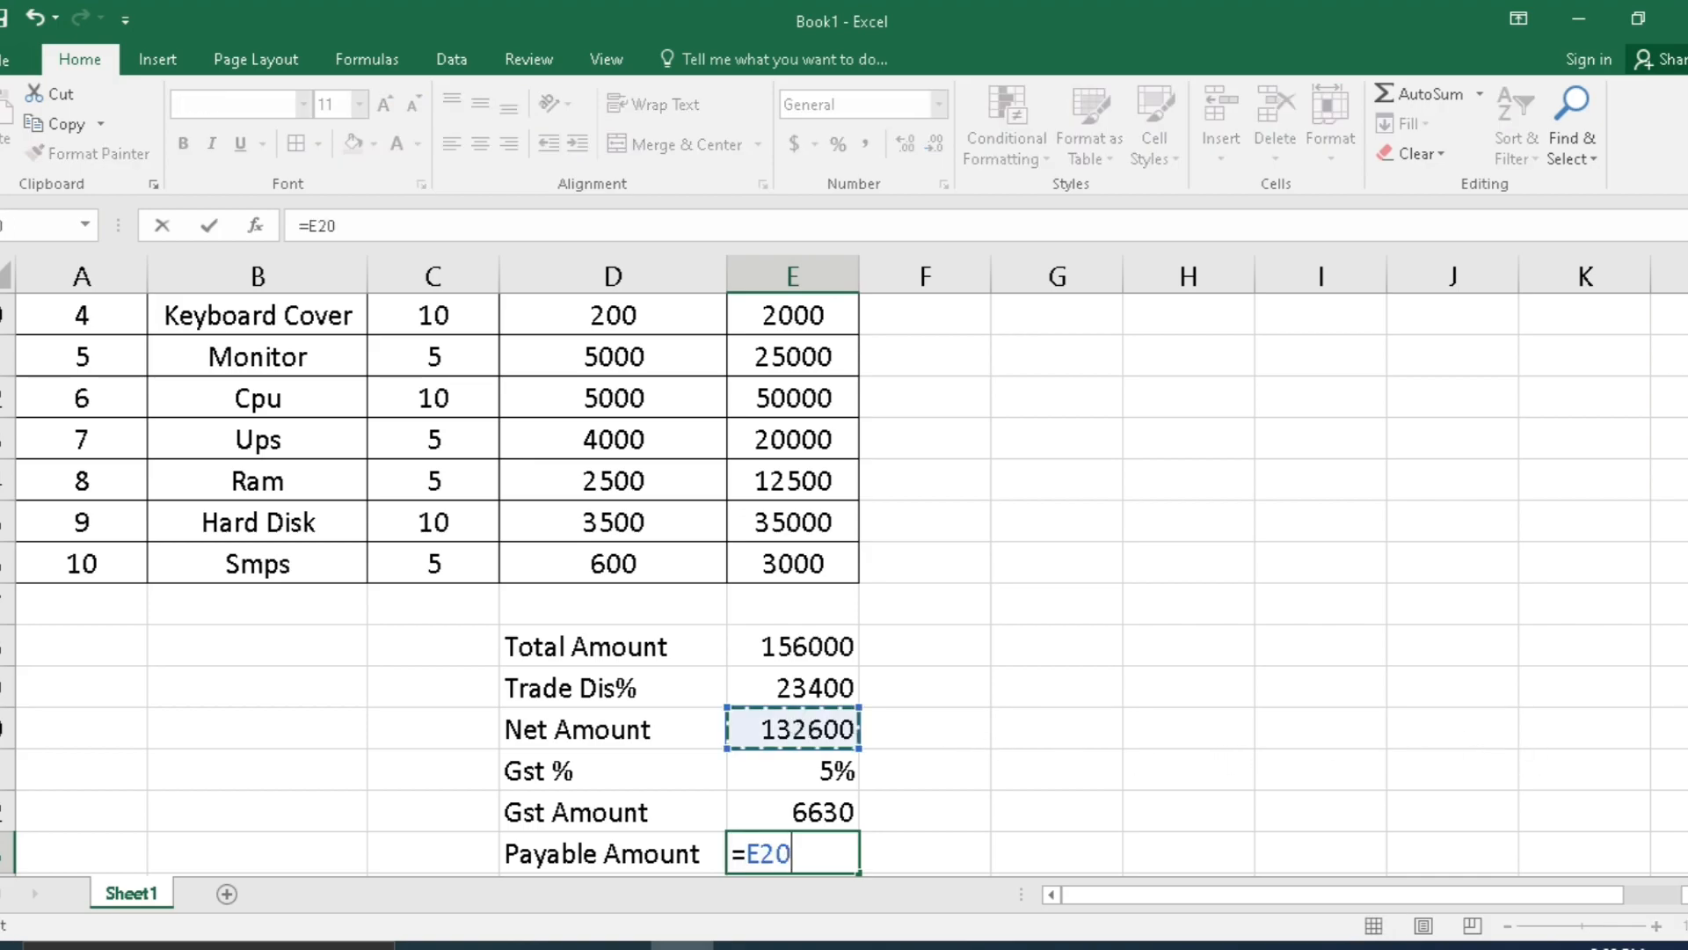
{"action": "type", "text": "+"}
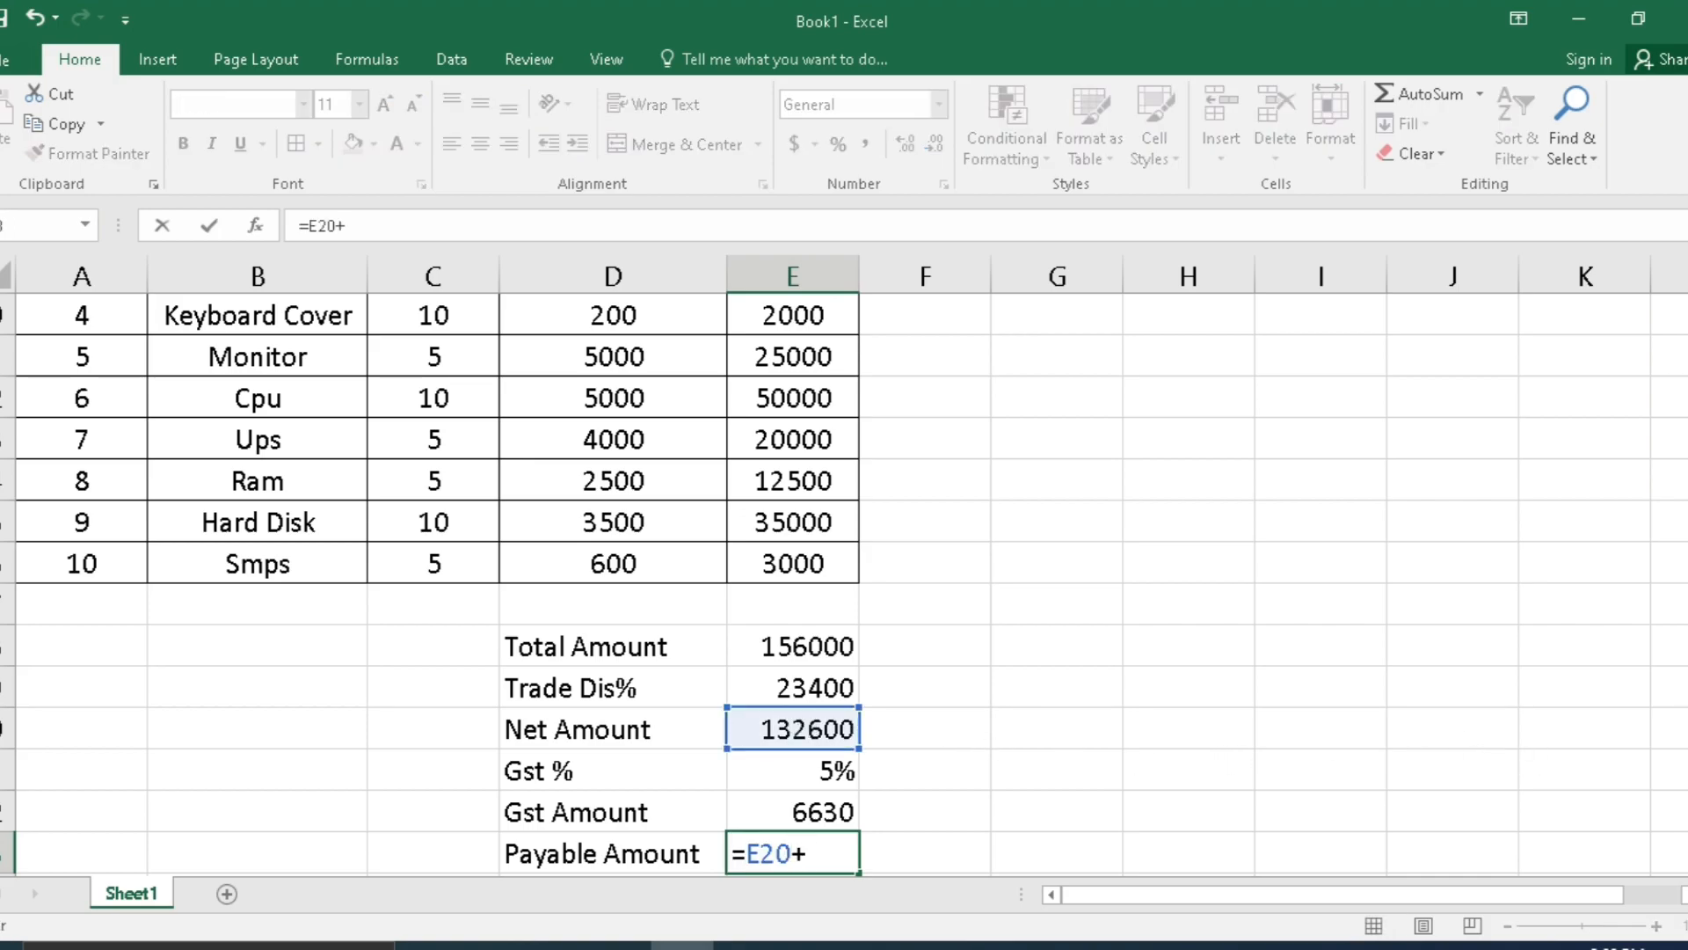
{"action": "left_click", "coordinate": [774, 802]}
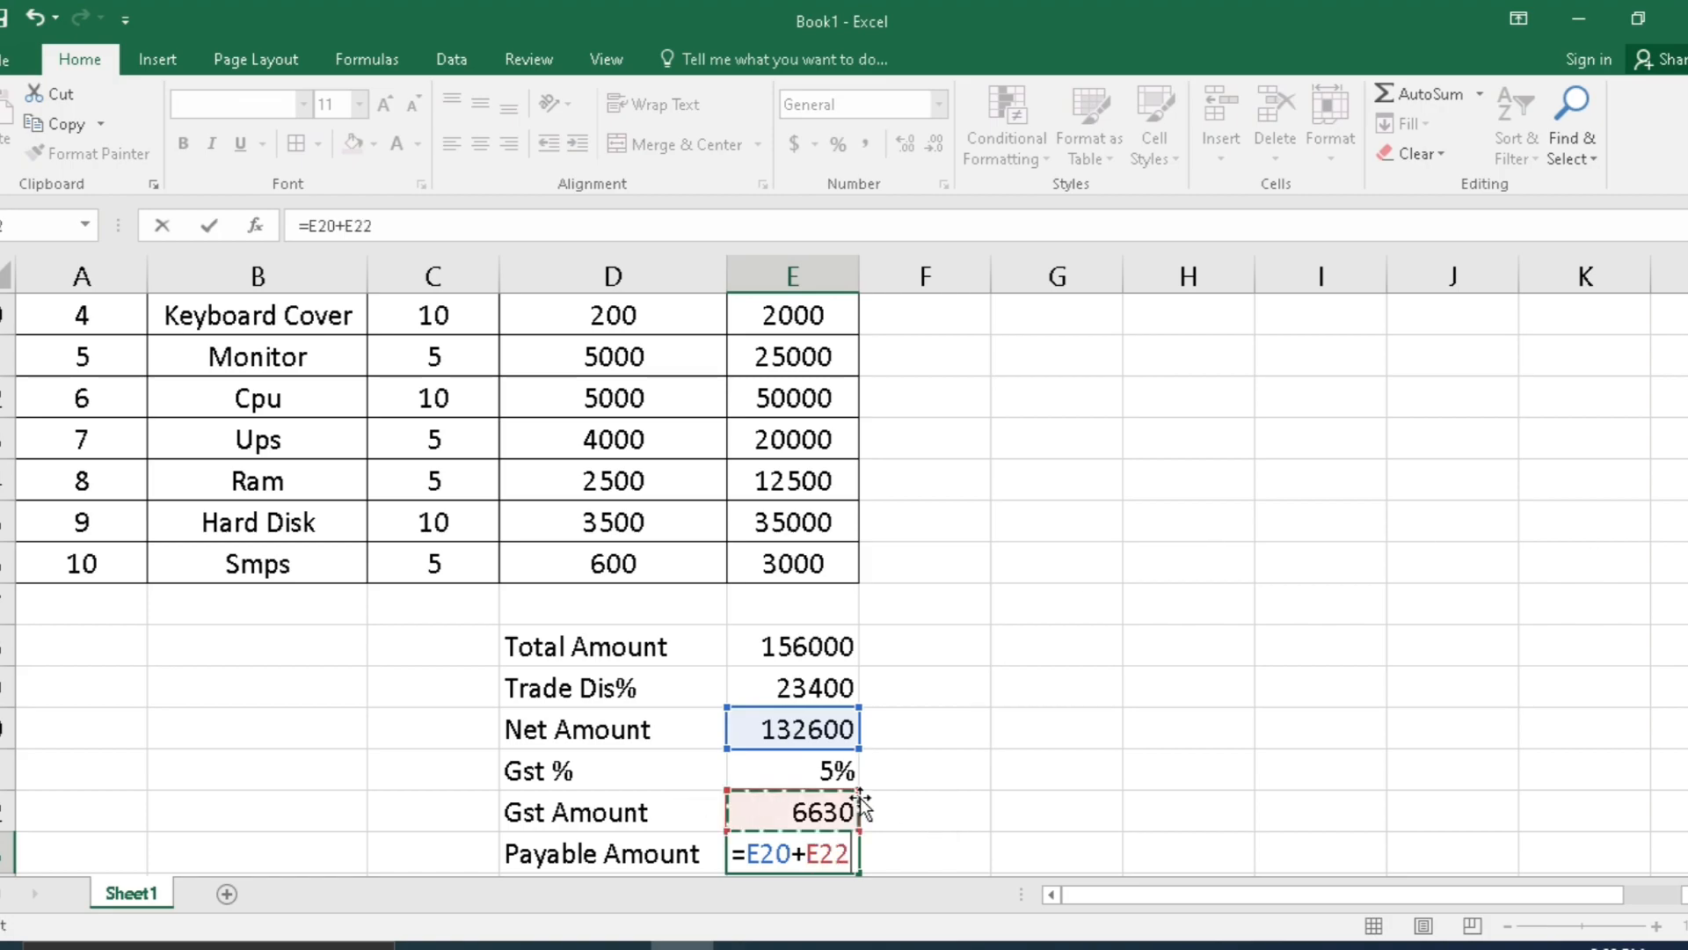
{"action": "type", "text": ")"}
{"action": "key", "text": "Return"}
{"action": "key", "text": "Return"}
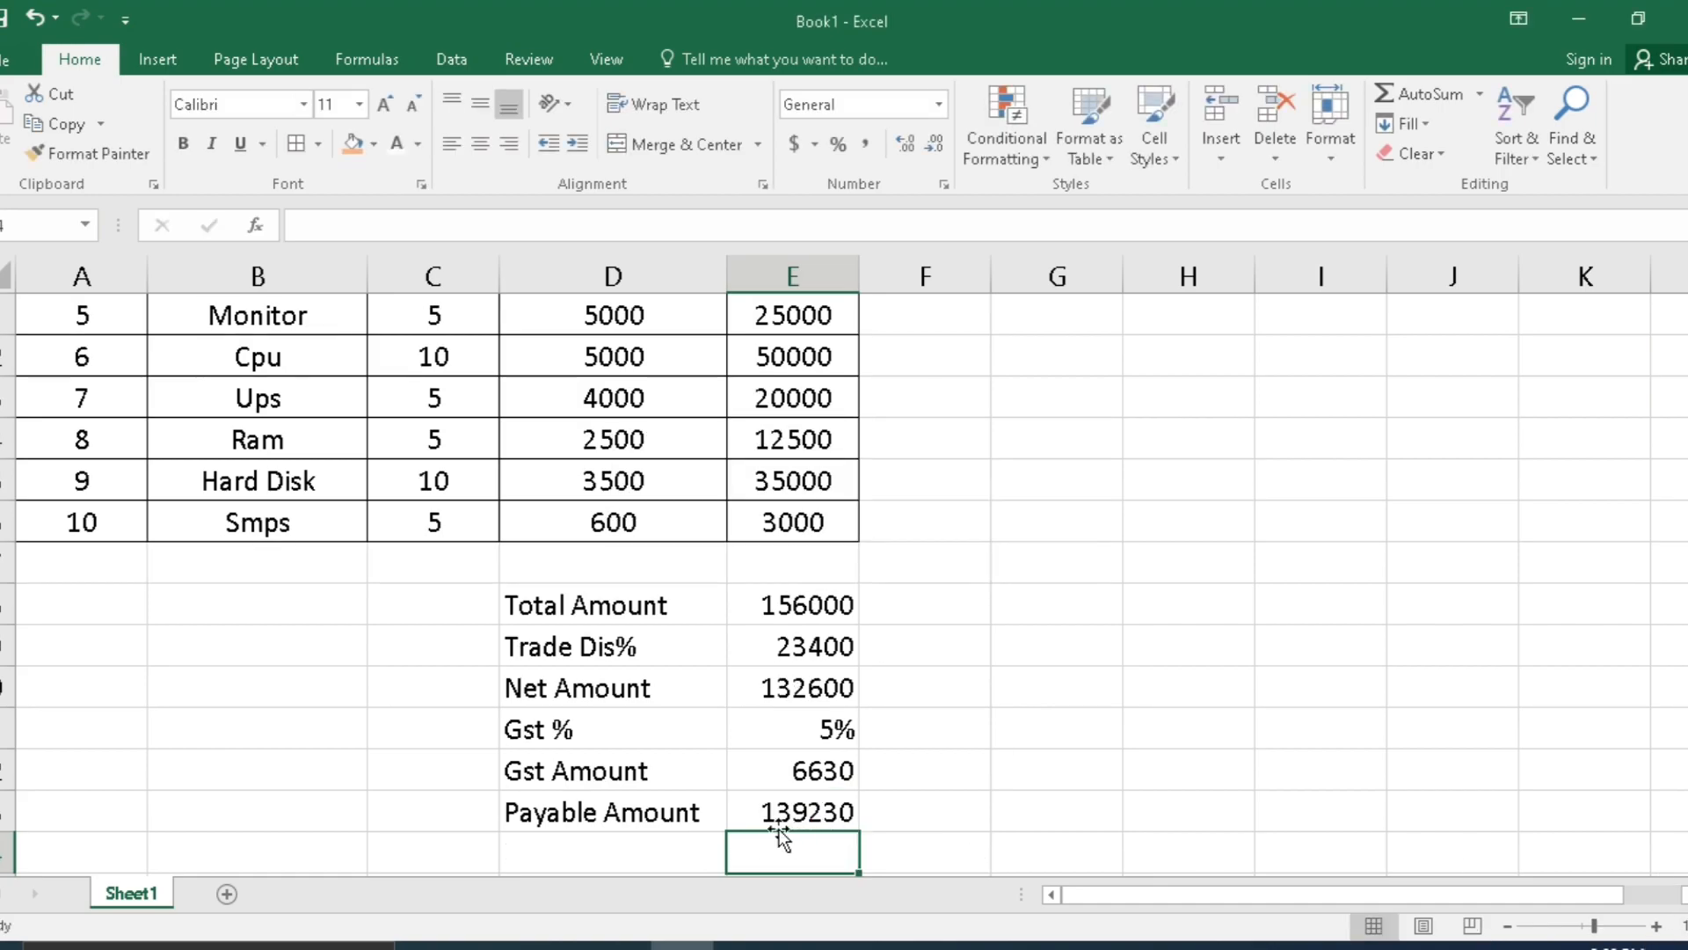
{"action": "left_click", "coordinate": [829, 800]}
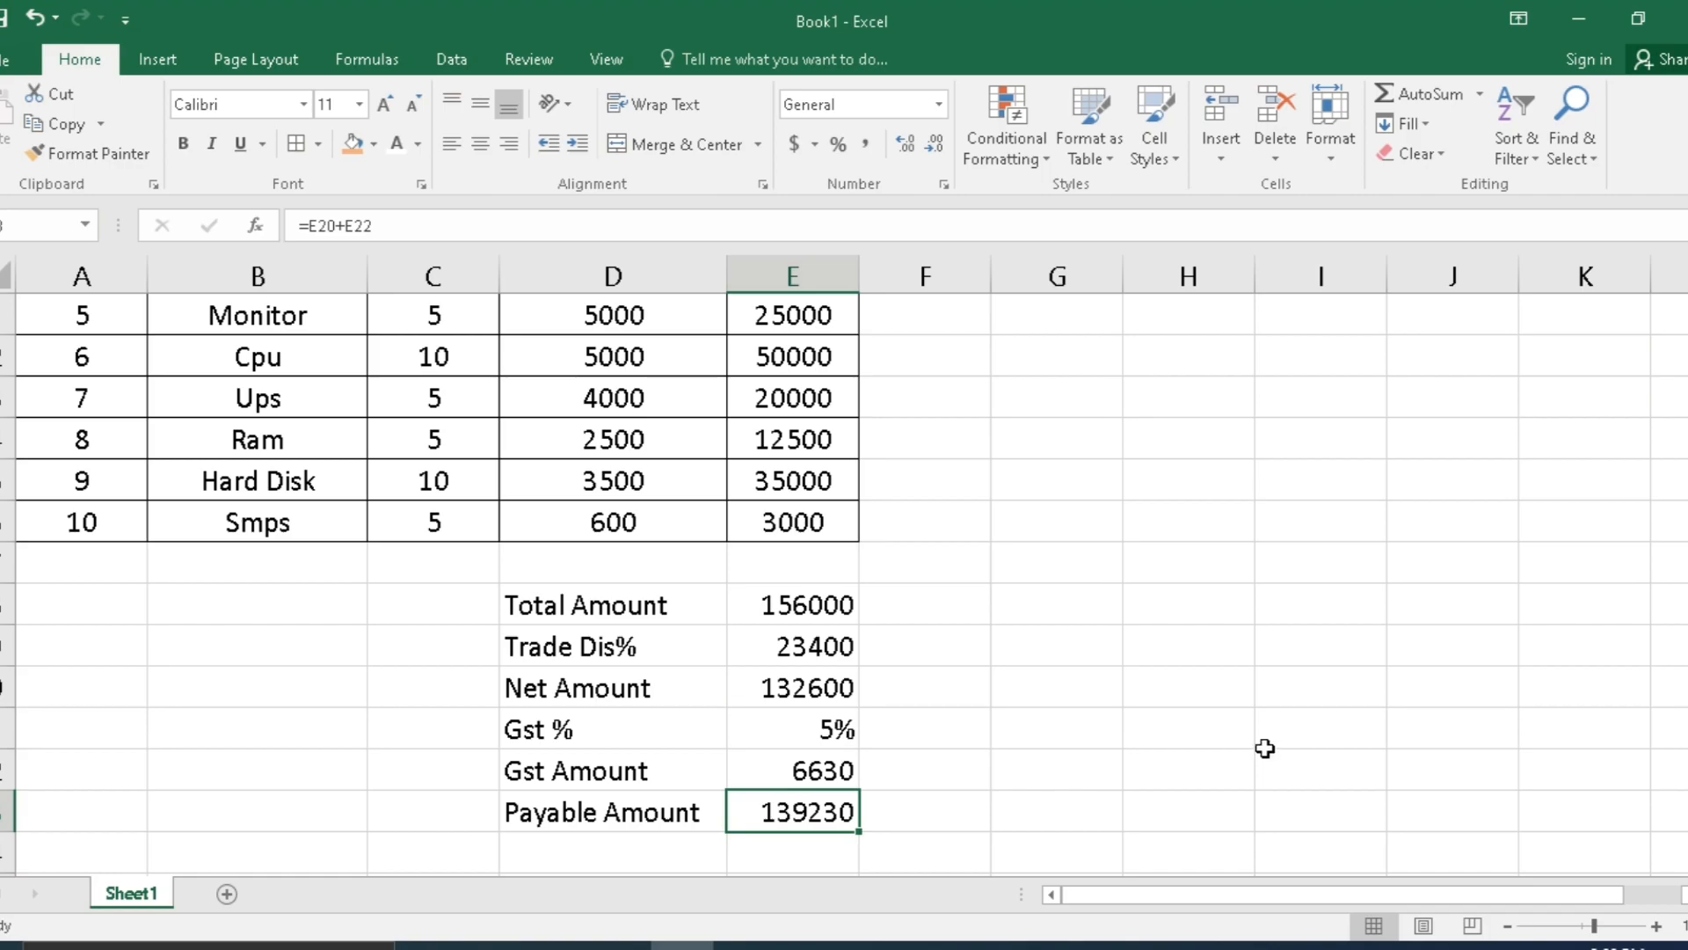
- Format the summary block D18:E23, from Total Amount to Payable Amount, with bold text, all borders and centre alignment
{"action": "left_click_drag", "start_coordinate": [572, 598], "coordinate": [768, 810]}
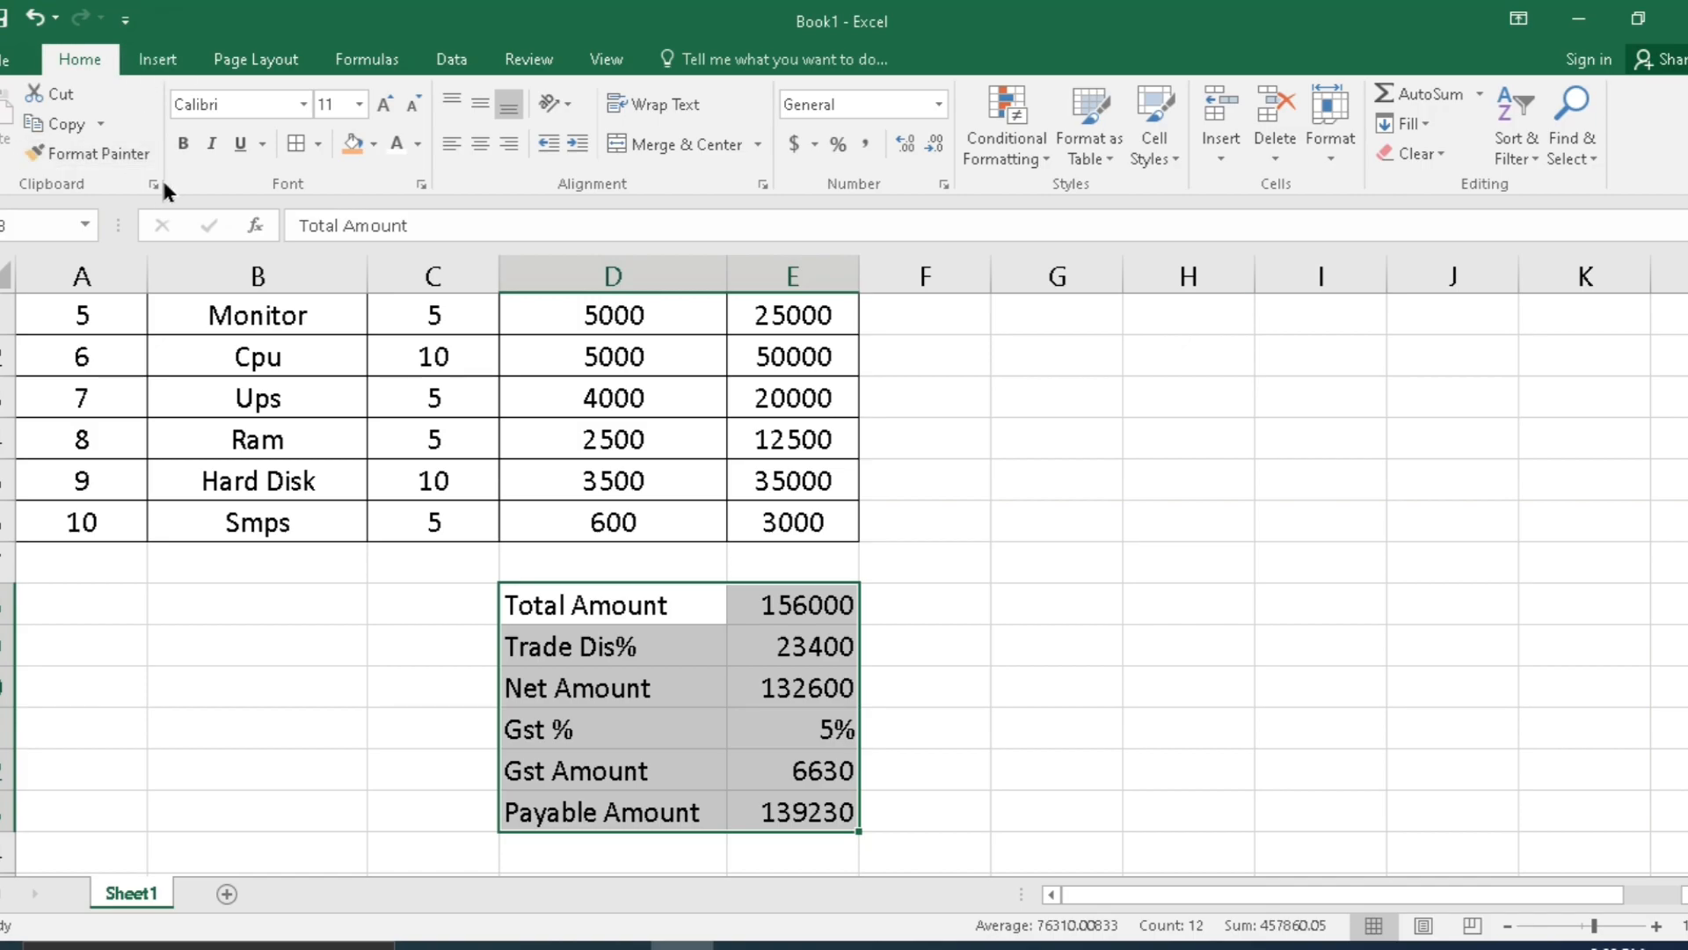
{"action": "left_click", "coordinate": [183, 144]}
{"action": "left_click", "coordinate": [294, 148]}
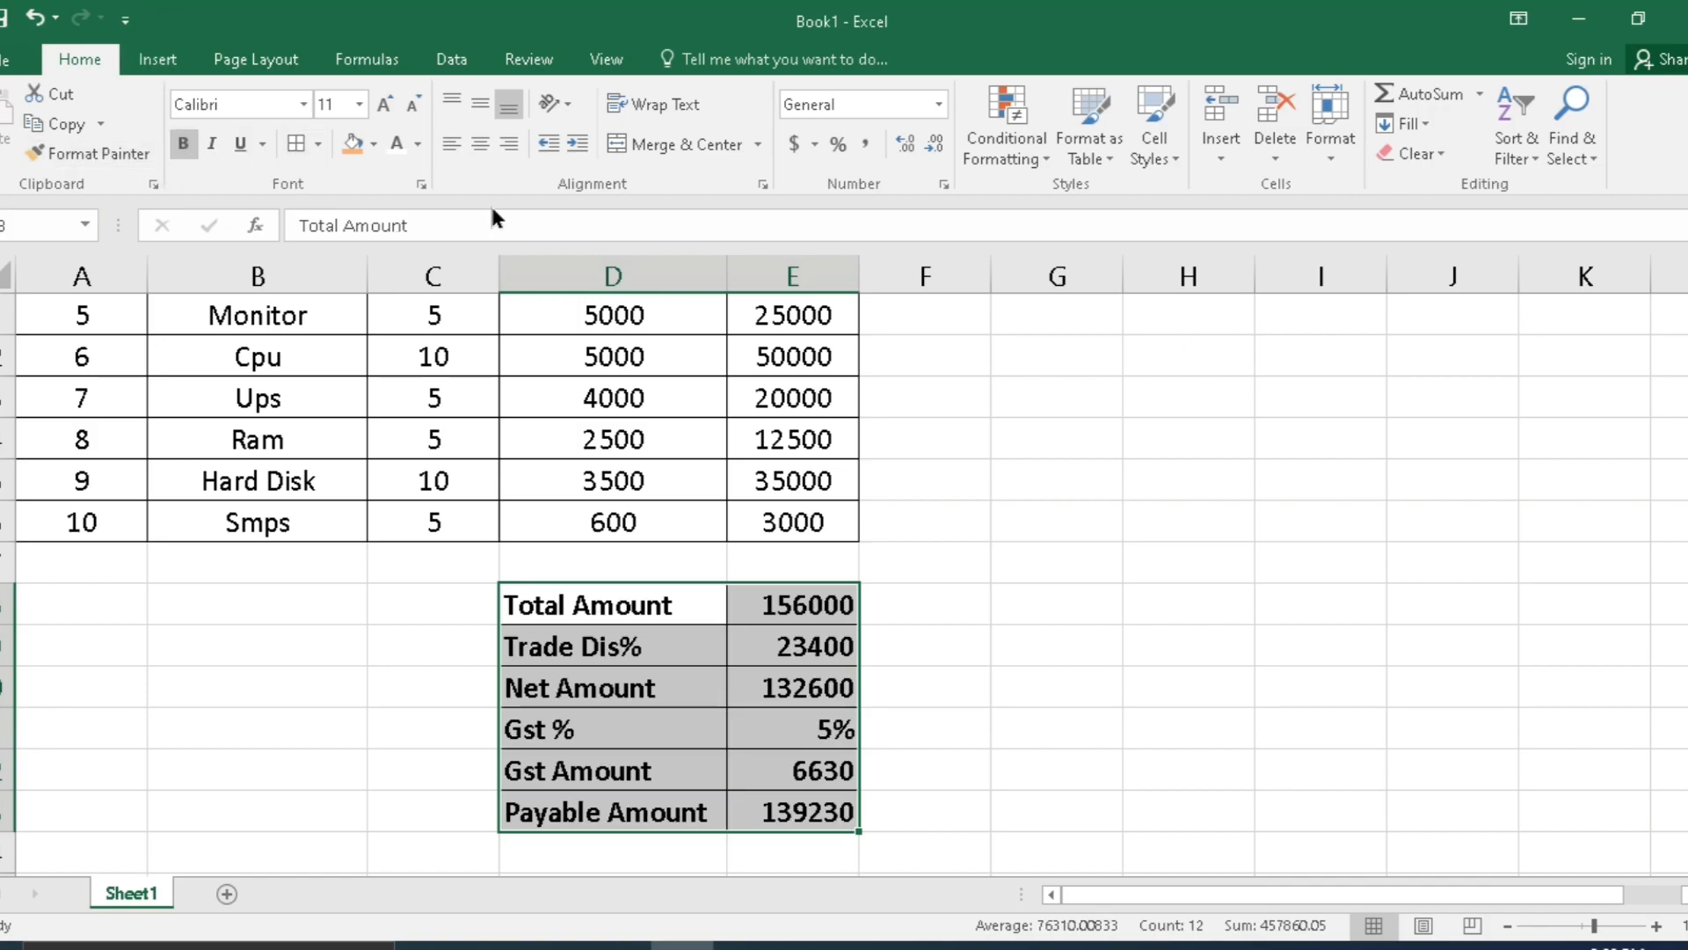
{"action": "left_click", "coordinate": [481, 146]}
{"action": "left_click", "coordinate": [1042, 684]}
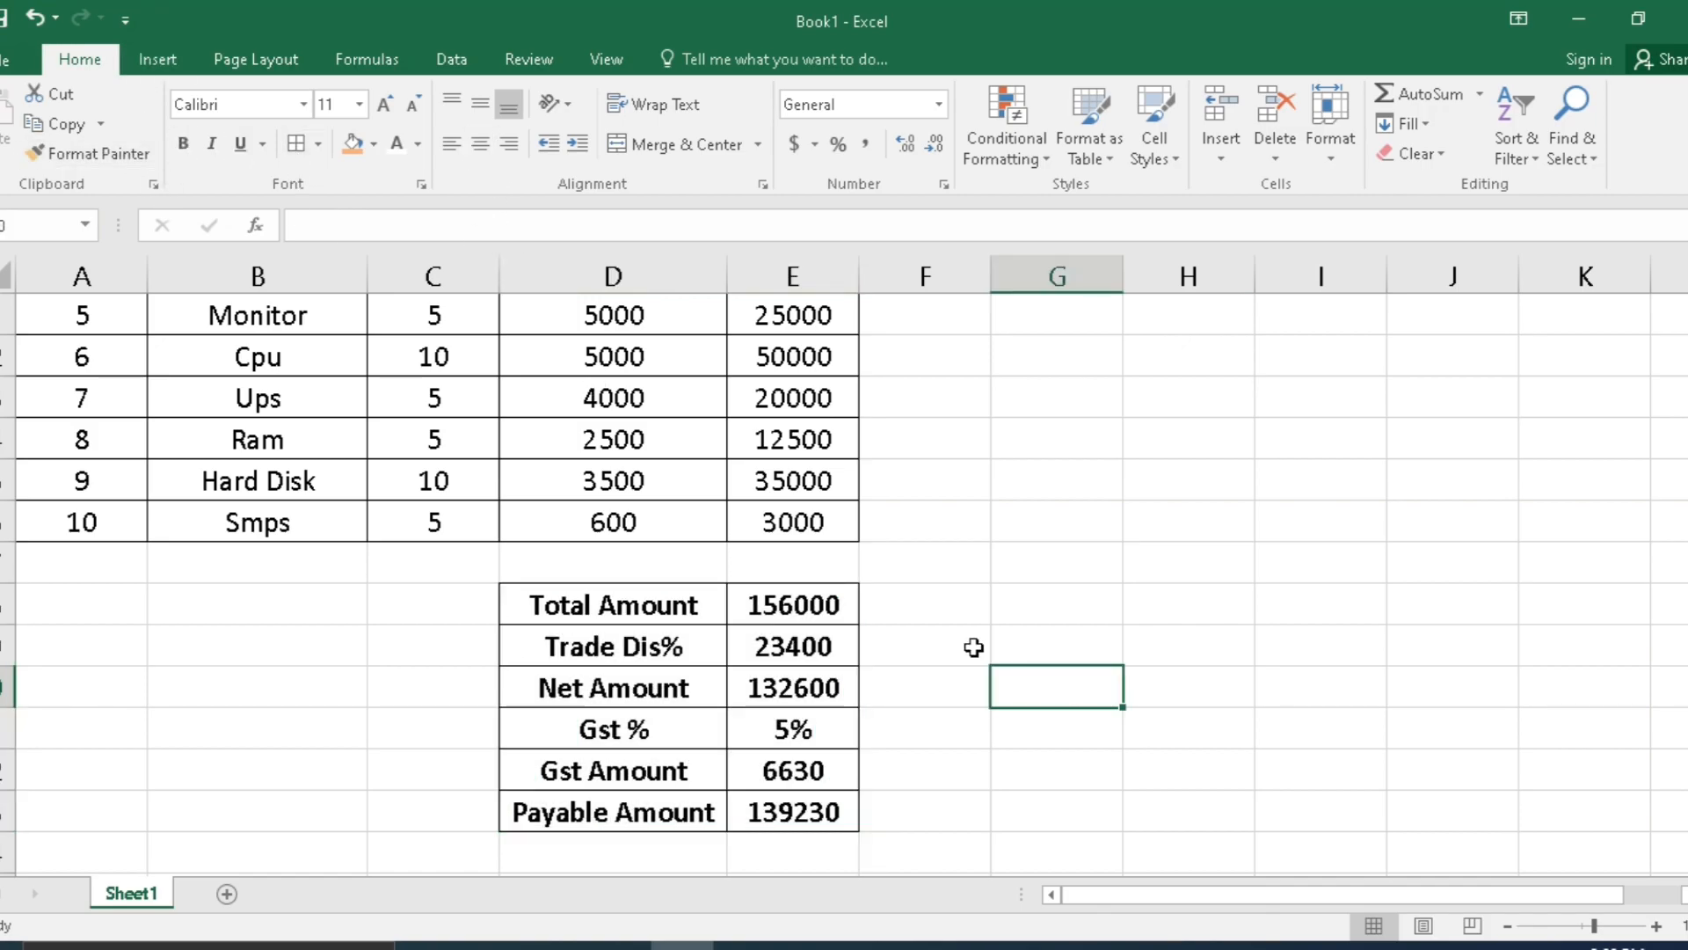
- Fill the summary labels in D18:D23 with the standard light green colour
{"action": "left_click_drag", "start_coordinate": [659, 603], "coordinate": [672, 811]}
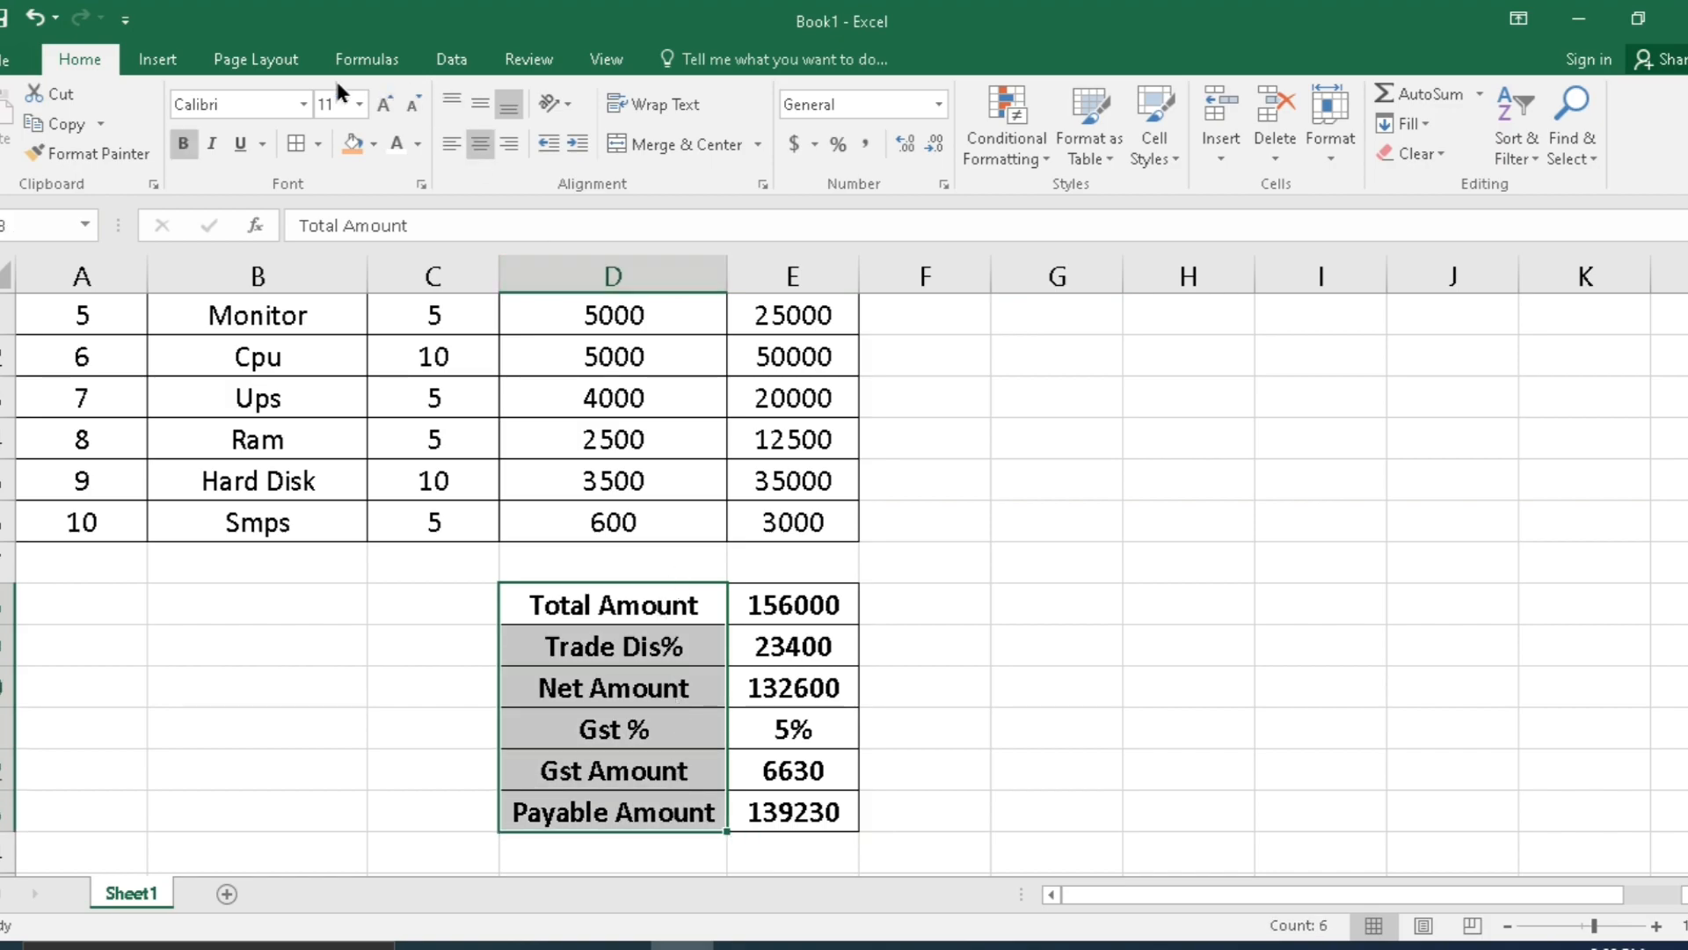
{"action": "left_click", "coordinate": [374, 144]}
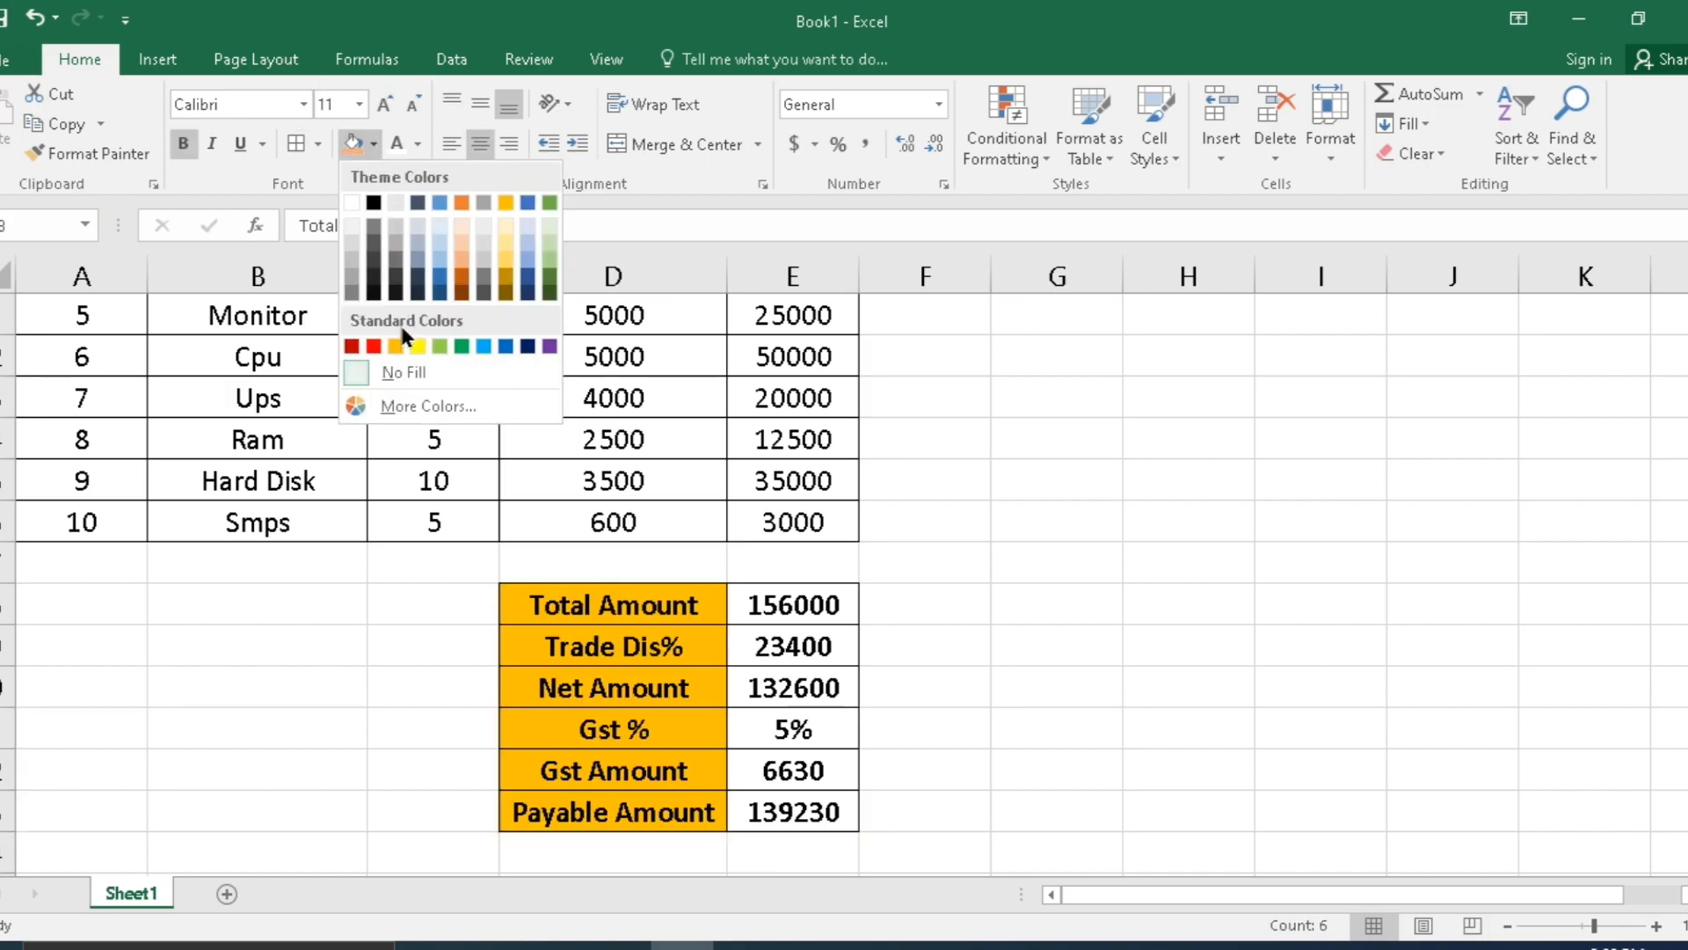
{"action": "left_click", "coordinate": [437, 345]}
{"action": "left_click", "coordinate": [1141, 567]}
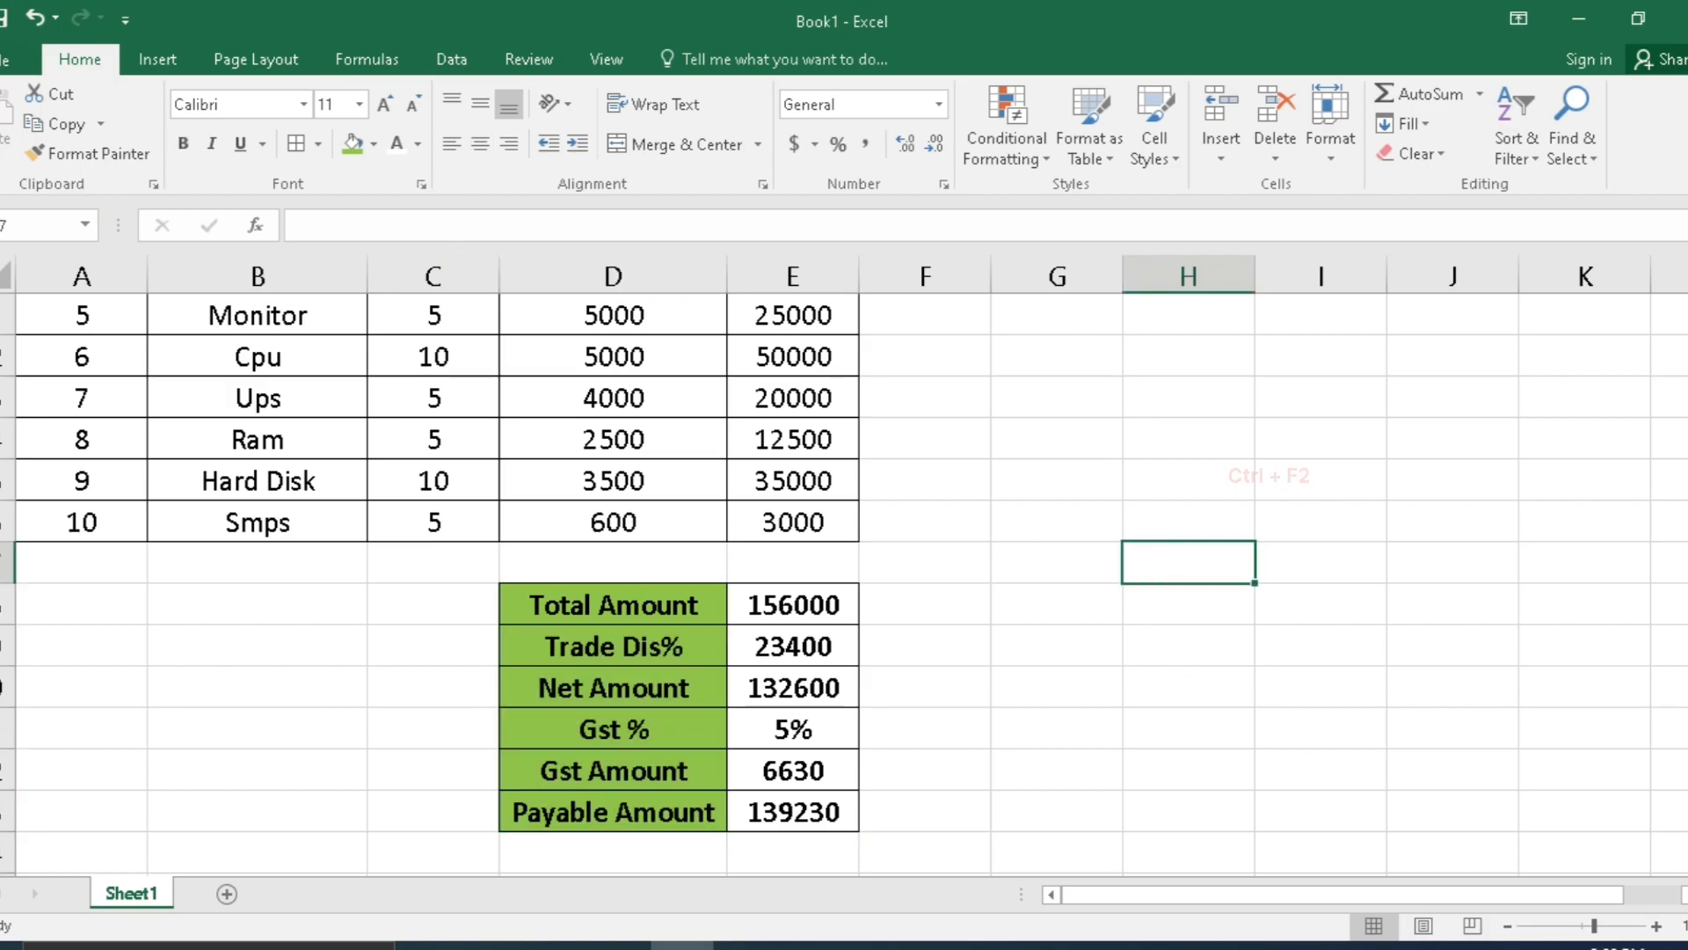
- Examine the finished invoice in the print preview and return to the worksheet
{"action": "key", "text": "ctrl+F2"}
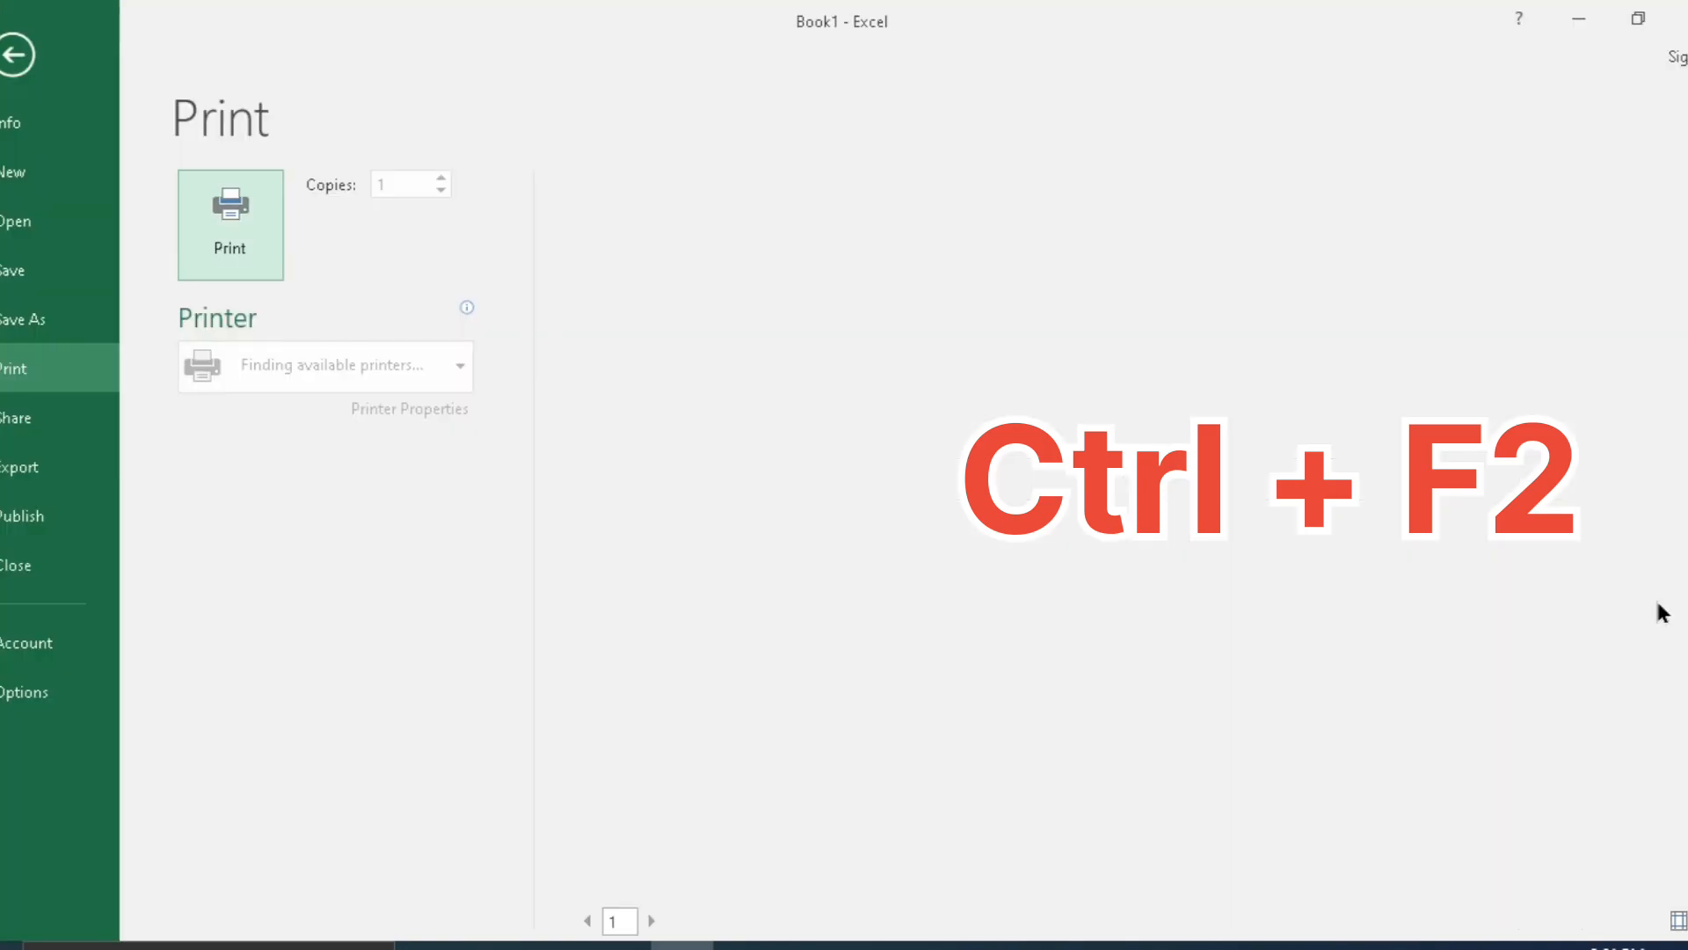
{"action": "left_click", "coordinate": [1144, 563]}
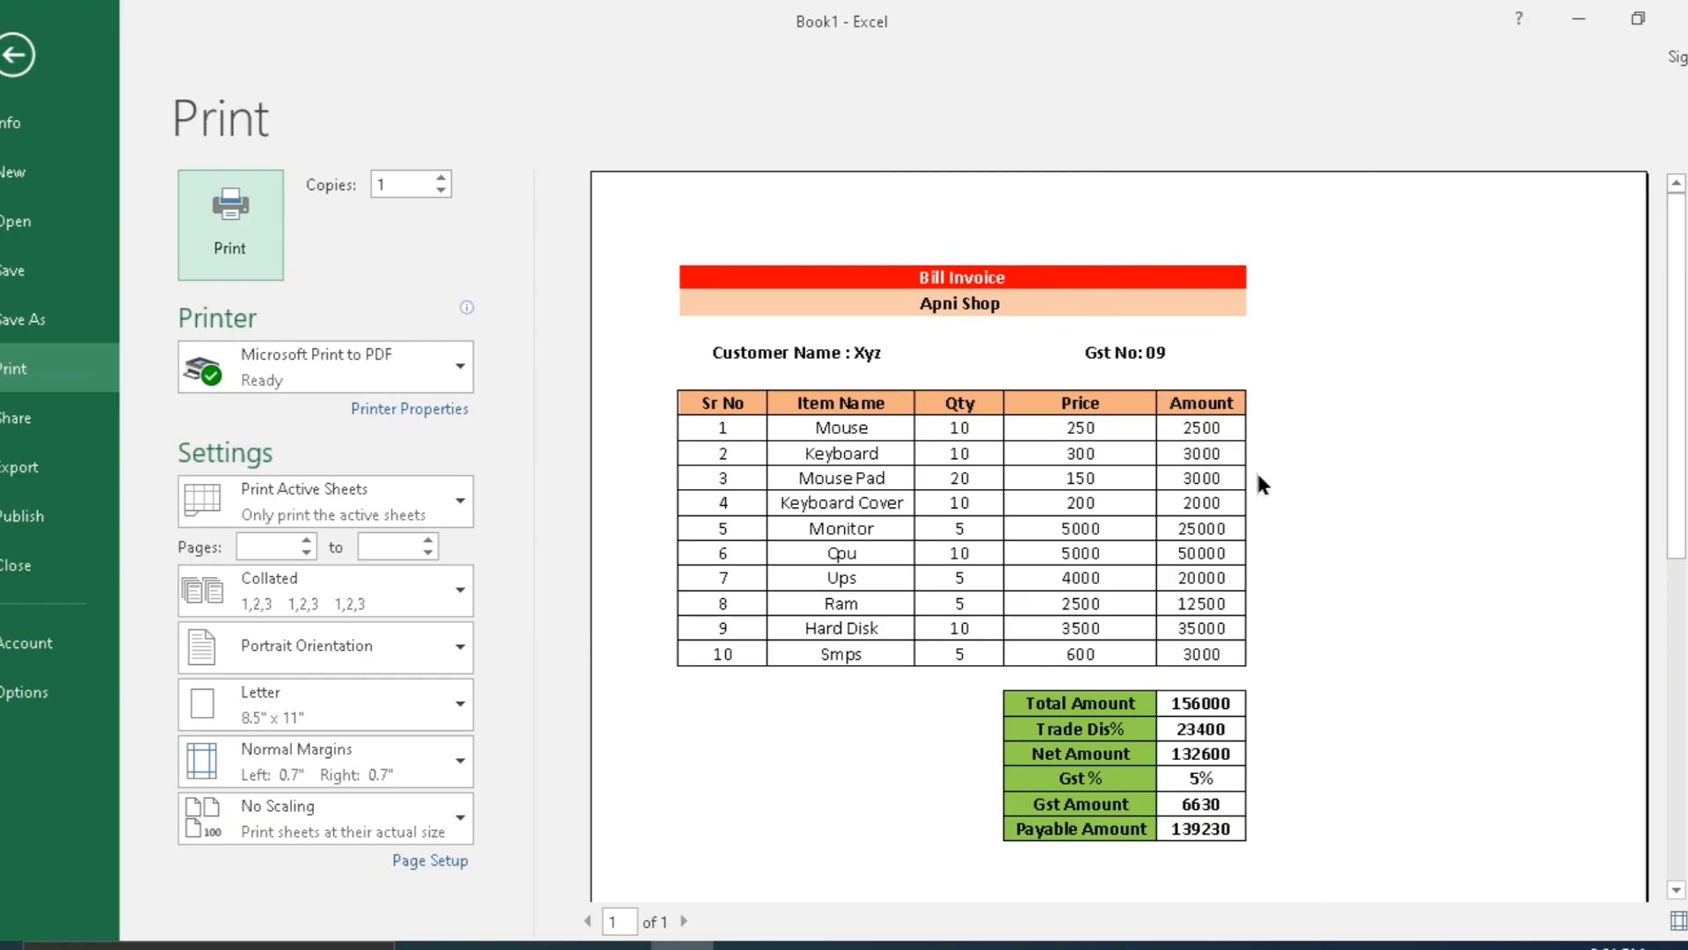
{"action": "key", "text": "Escape"}
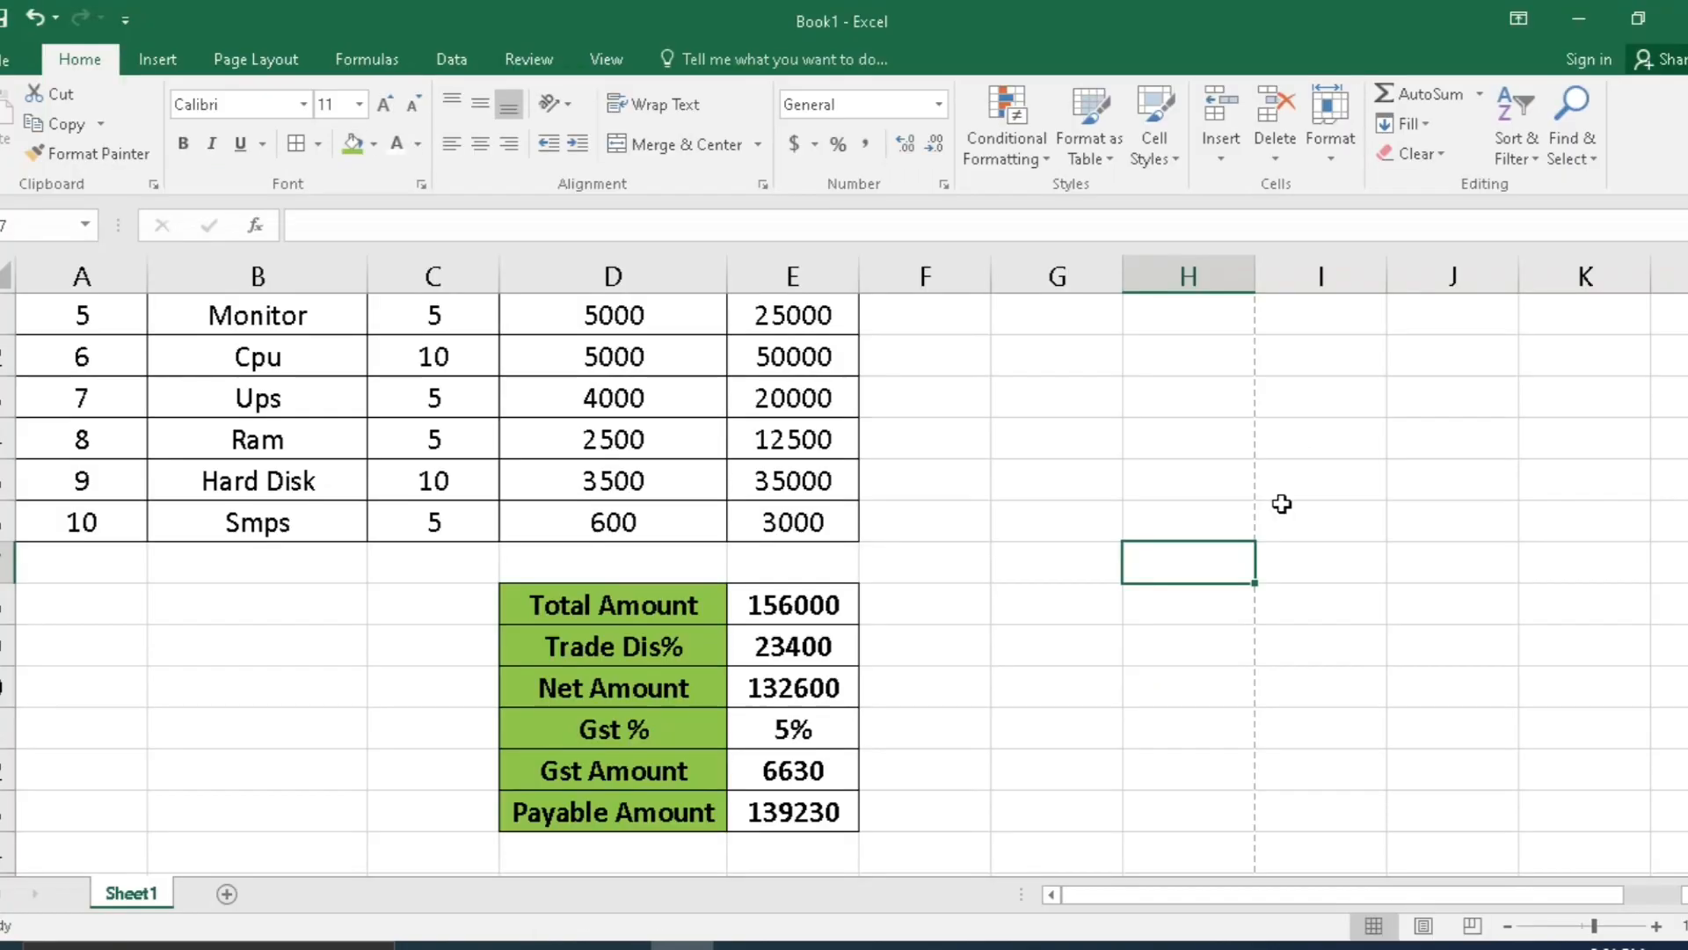